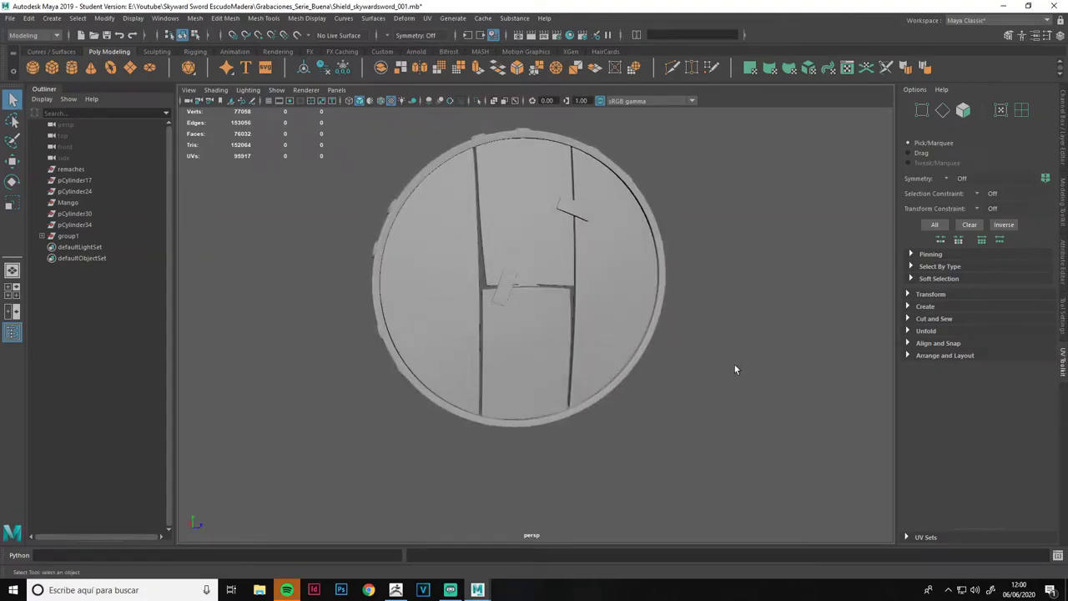
Step: Orbit around the shield to inspect both sides and clear the current selection
alt+drag(669, 393, 829, 423)
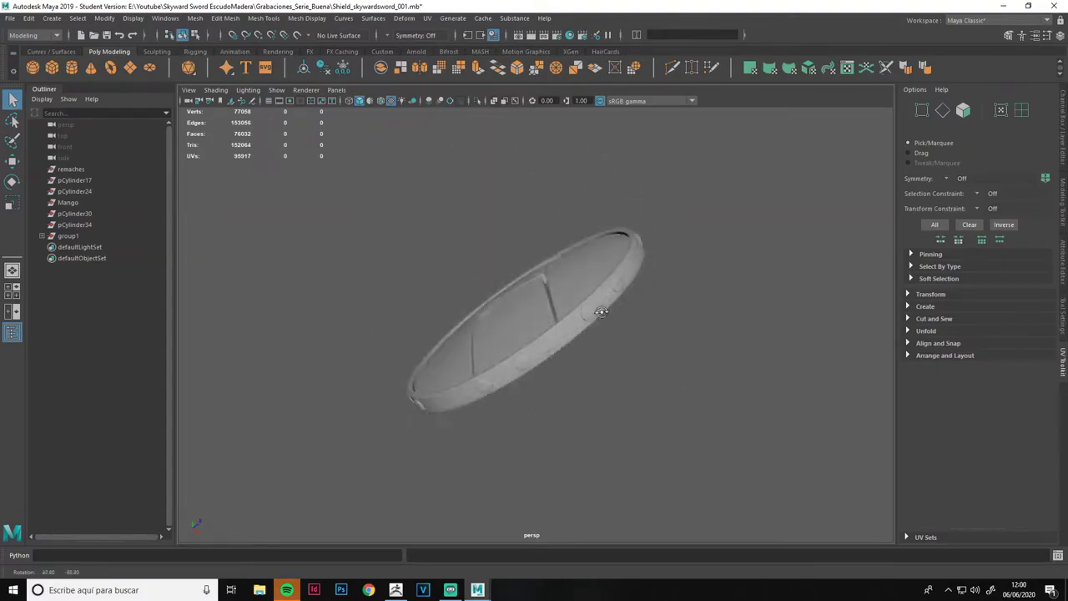
mouse_move(785, 484)
mouse_down()
mouse_move(404, 148)
mouse_move(657, 367)
mouse_move(677, 322)
mouse_up()
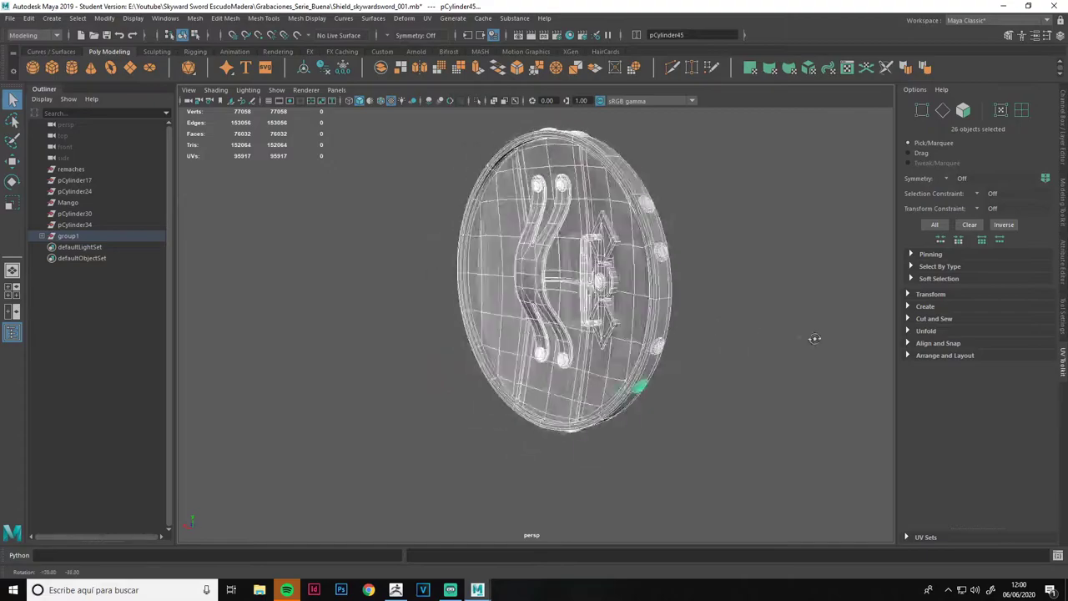
alt+drag(677, 322, 823, 347)
click(721, 344)
mouse_move(745, 346)
alt+mouse_down()
mouse_move(642, 322)
mouse_move(543, 322)
mouse_move(574, 340)
alt+mouse_up()
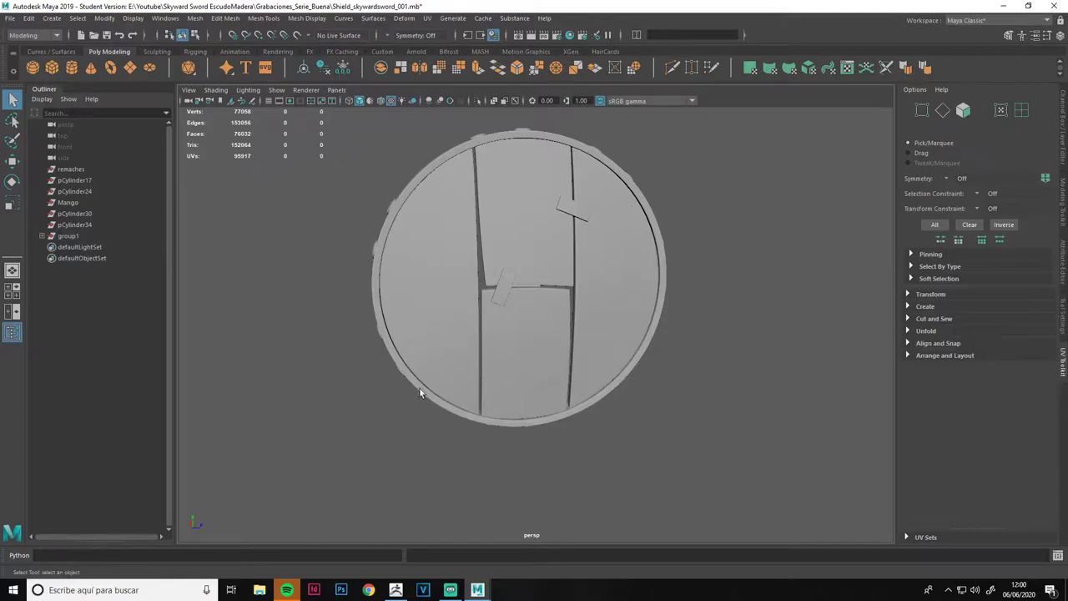
Step: Select all 26 shield objects and show them as the 4,930-vertex low-poly mesh
scroll(384, 412, down, 2)
drag(343, 435, 776, 215)
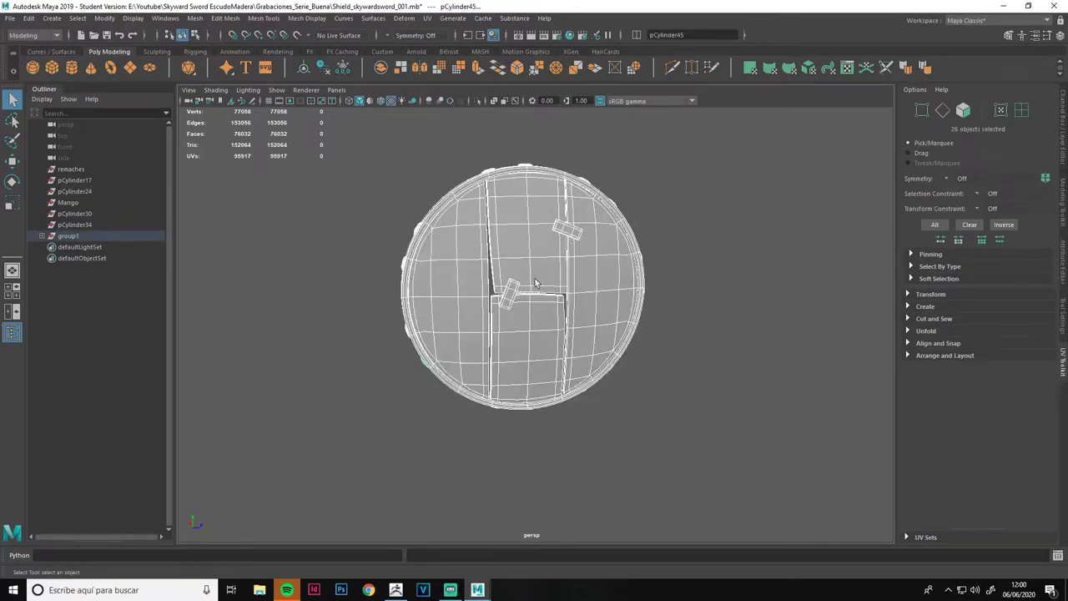
key(1)
mouse_move(606, 341)
alt+mouse_down()
mouse_move(726, 336)
mouse_move(637, 331)
alt+mouse_up()
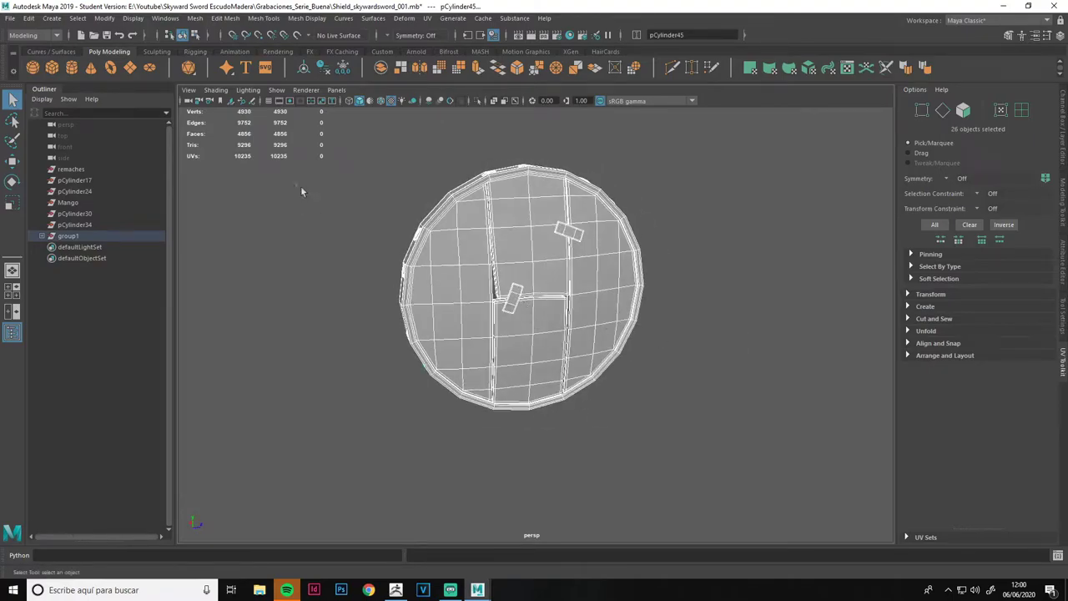
click(10, 18)
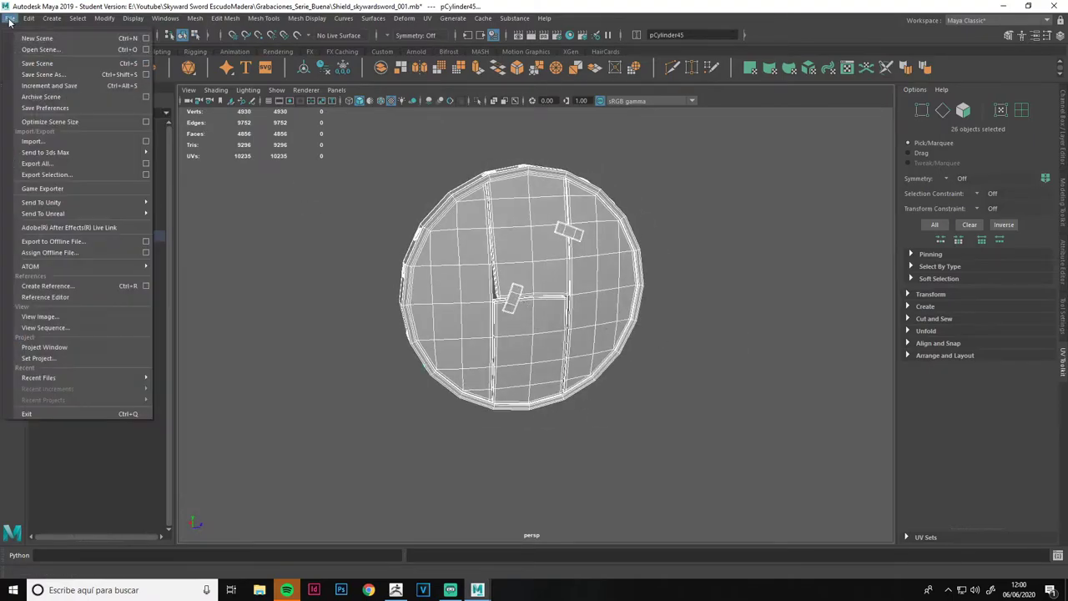
Step: Export the selected shield as an OBJexport file named Escudo
click(61, 176)
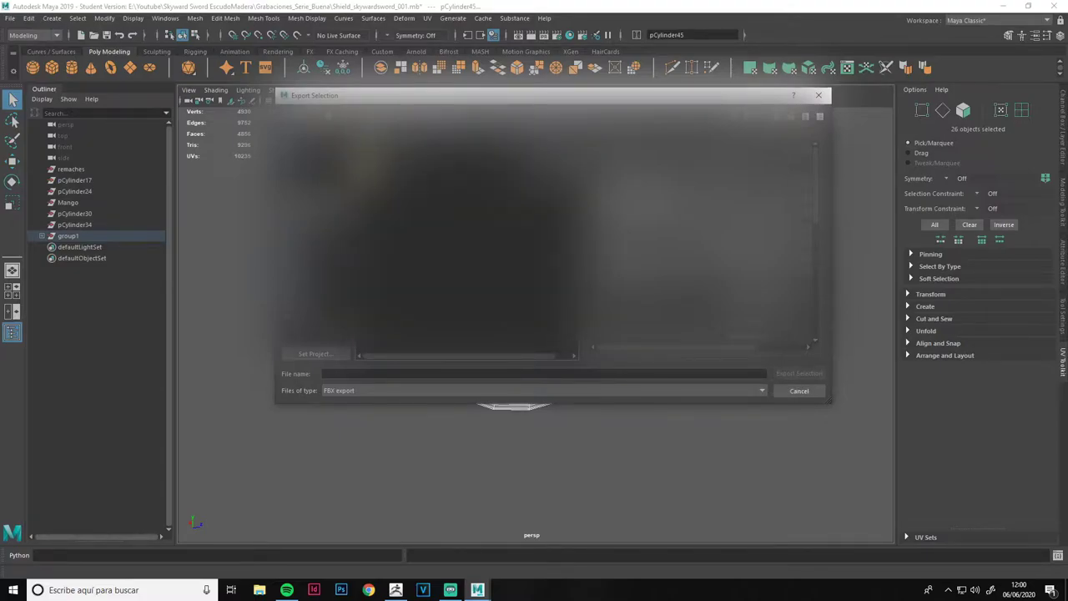
click(350, 386)
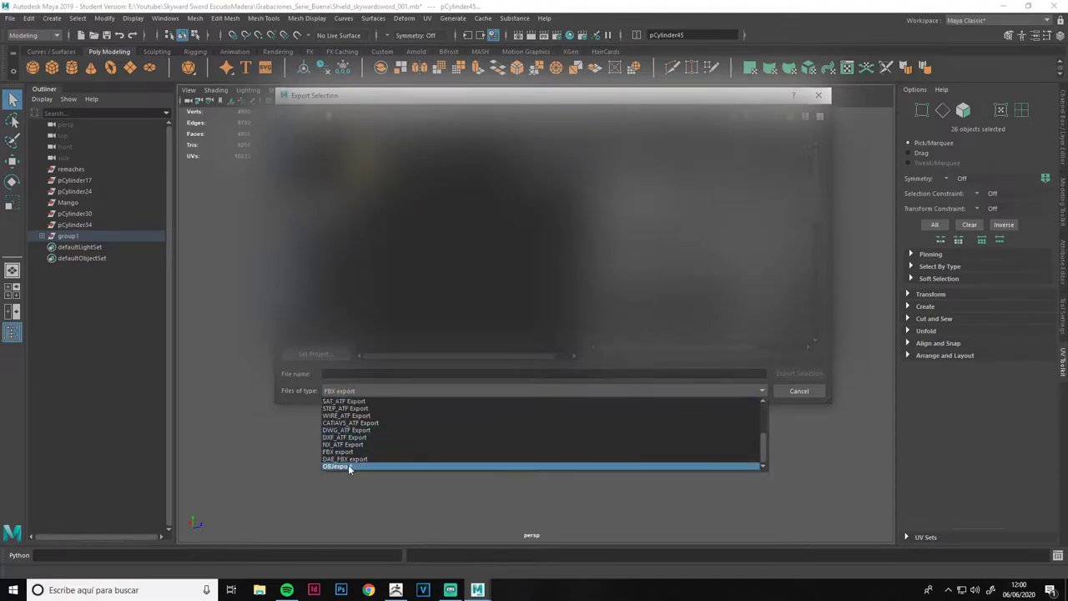
click(348, 464)
click(588, 375)
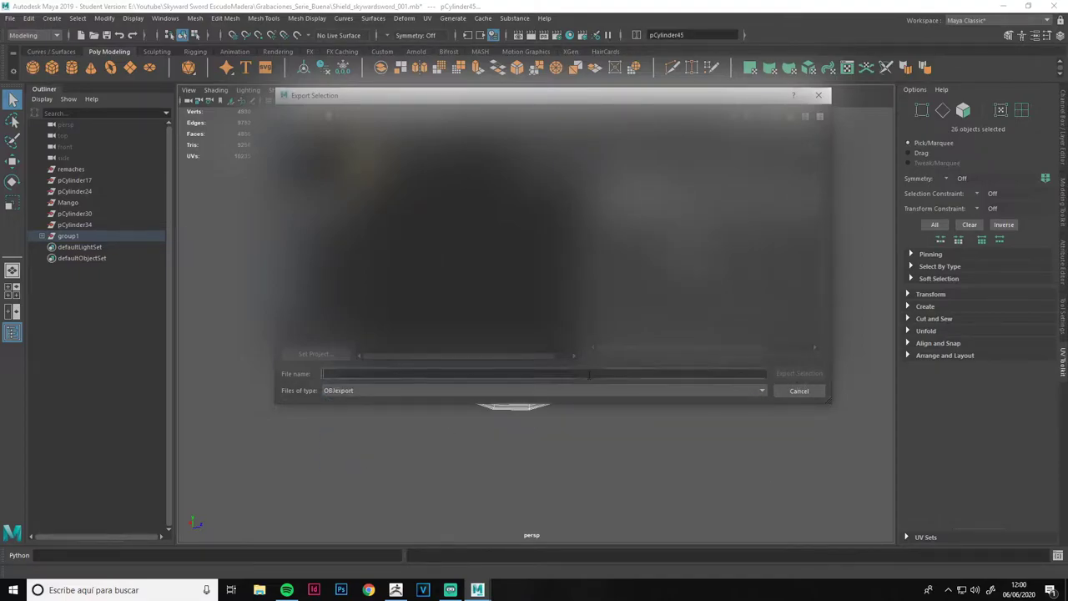
text(l)
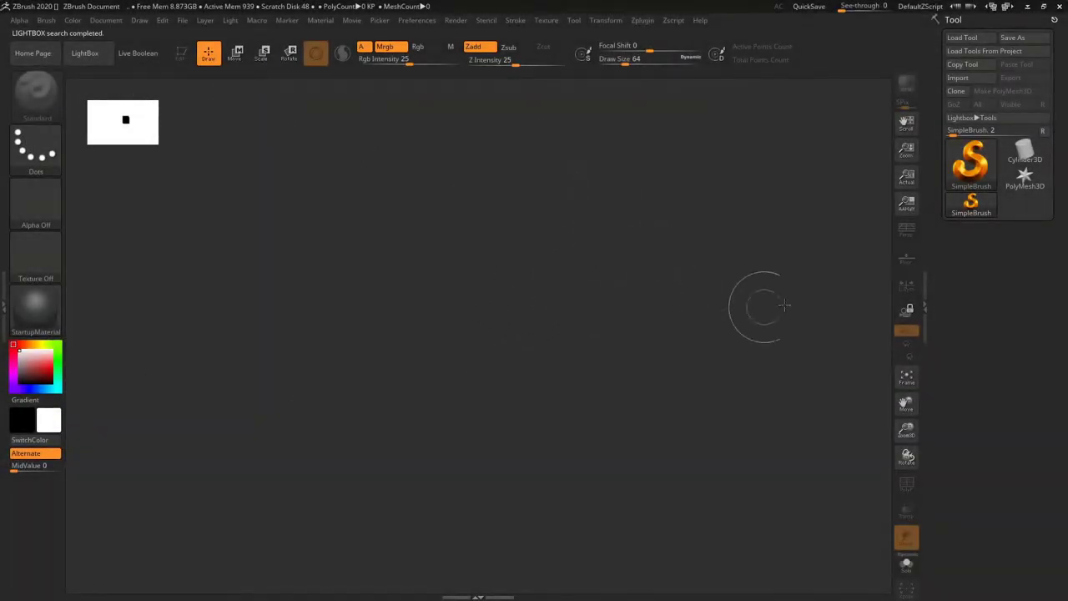
Step: Draw a PolyMesh3D star on the canvas and switch it into Edit mode
click(1025, 152)
click(1024, 175)
drag(470, 219, 484, 442)
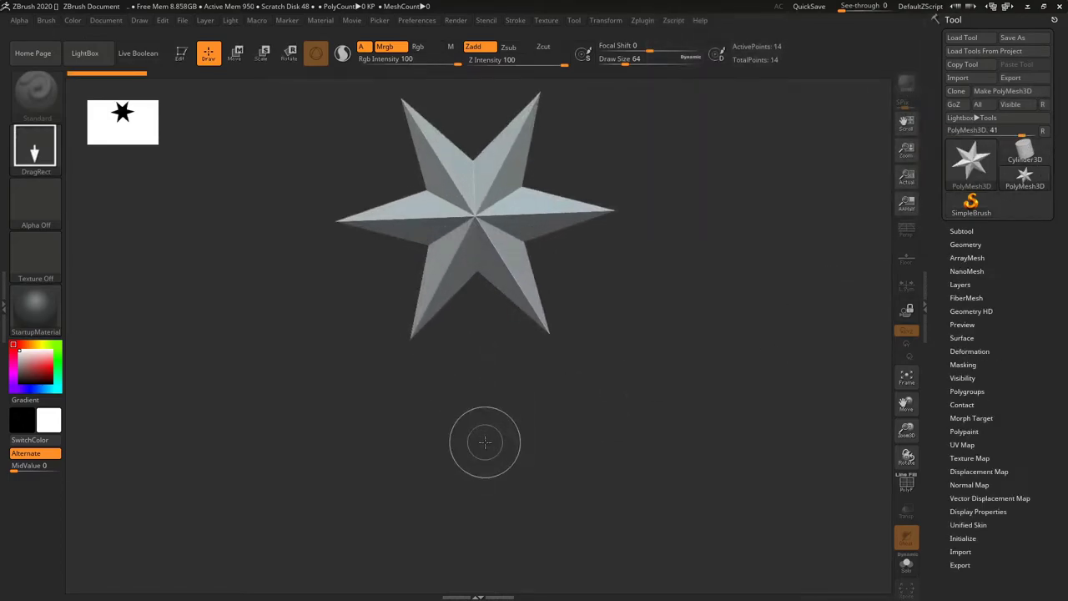
key(t)
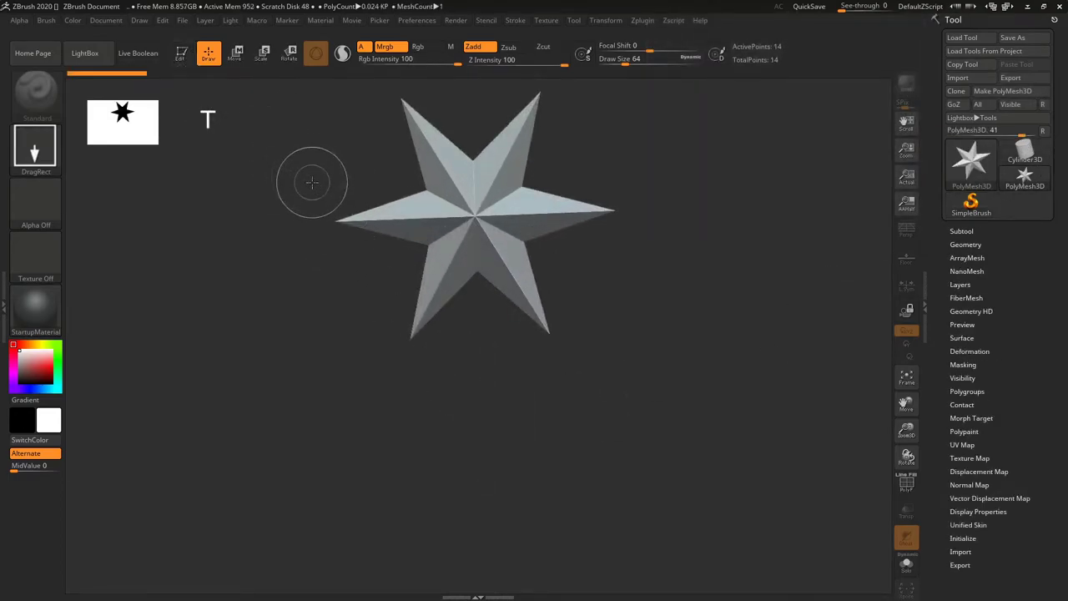
key(t)
mouse_move(326, 185)
shift+mouse_down()
mouse_move(498, 196)
mouse_move(503, 337)
shift+mouse_up()
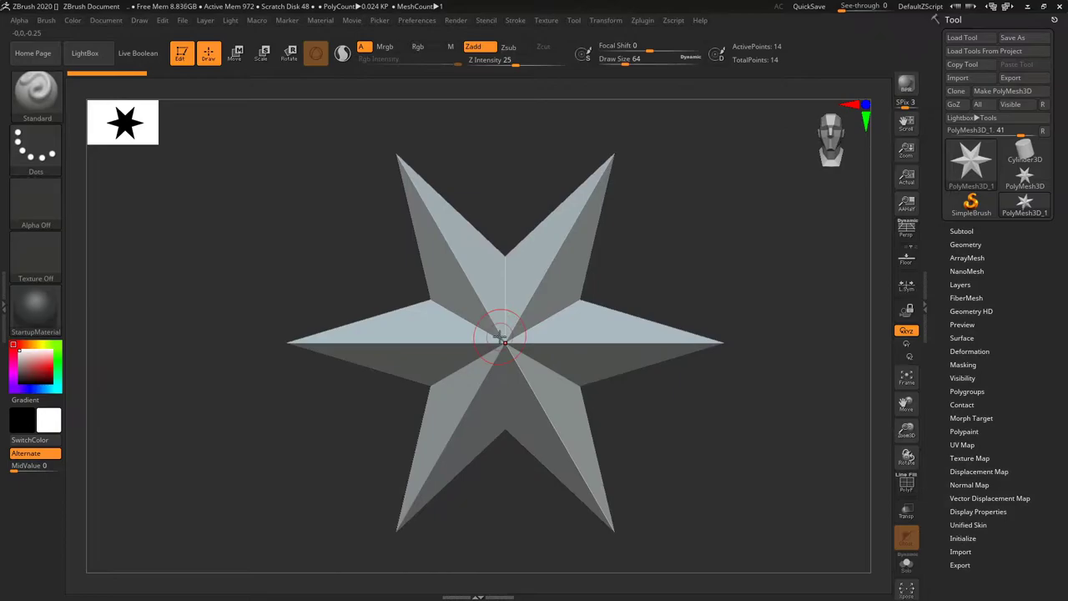
right_drag(501, 338, 542, 363)
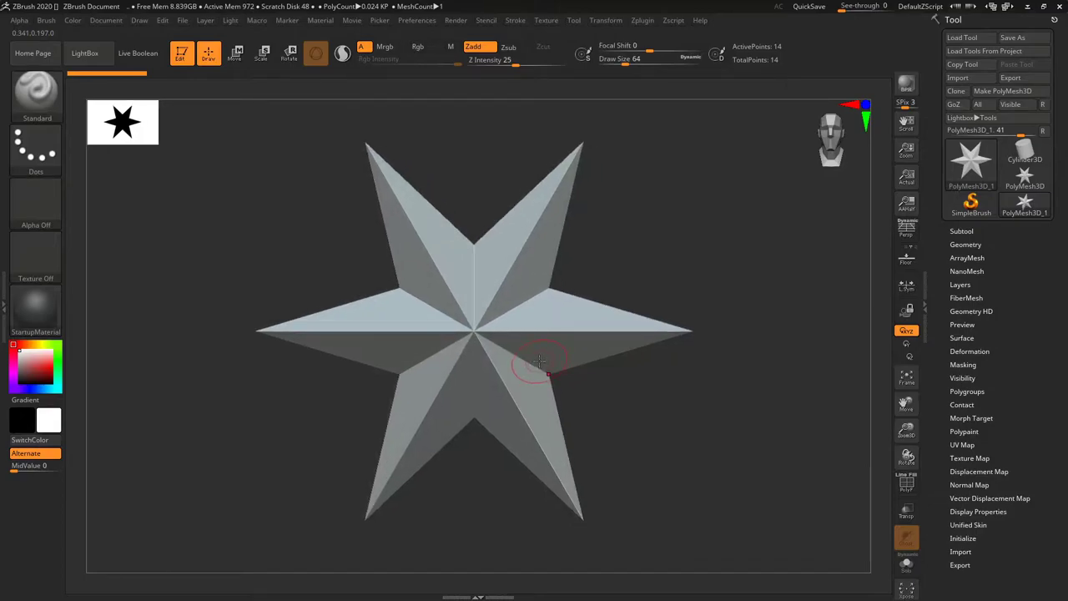
right_drag(504, 346, 506, 335)
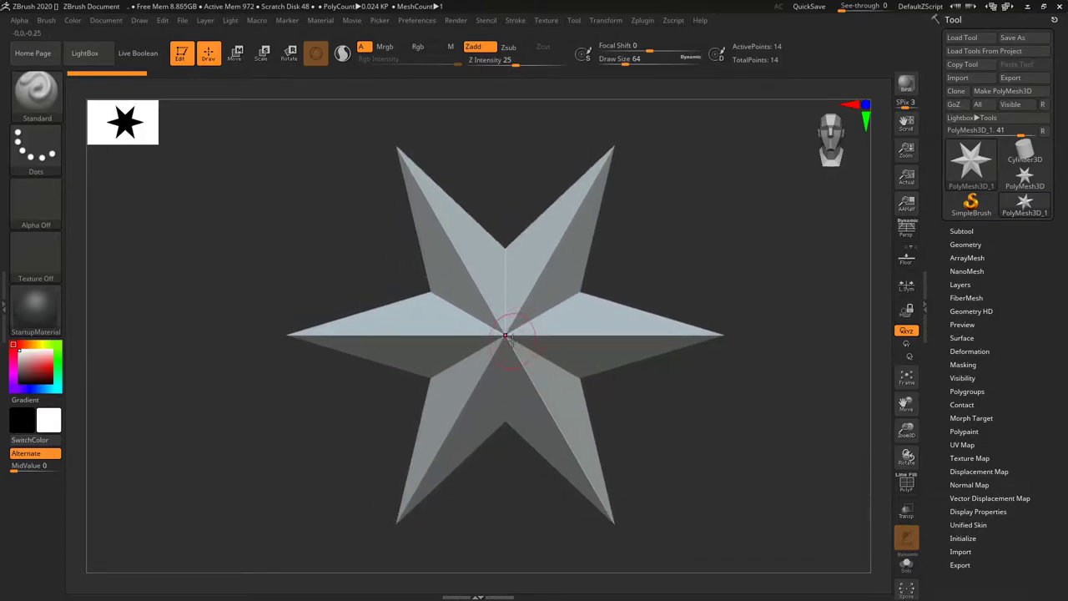
right_drag(505, 335, 498, 394)
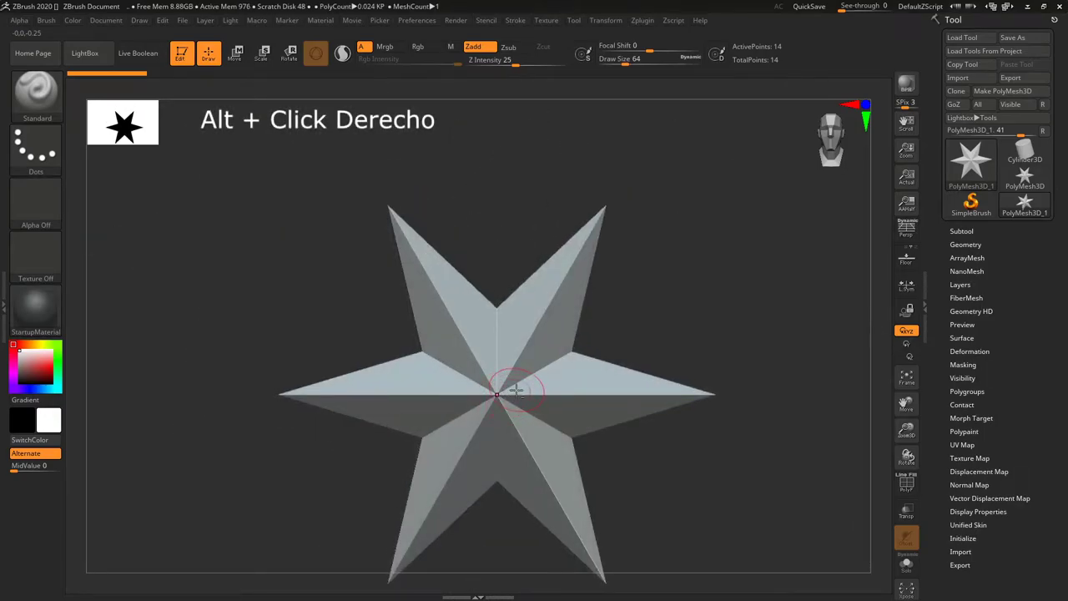
mouse_move(496, 394)
alt+right_down()
mouse_move(464, 310)
mouse_move(322, 286)
mouse_move(191, 298)
mouse_move(839, 385)
mouse_move(286, 223)
mouse_move(572, 108)
mouse_move(286, 390)
mouse_move(566, 210)
mouse_move(434, 350)
mouse_move(457, 294)
alt+right_up()
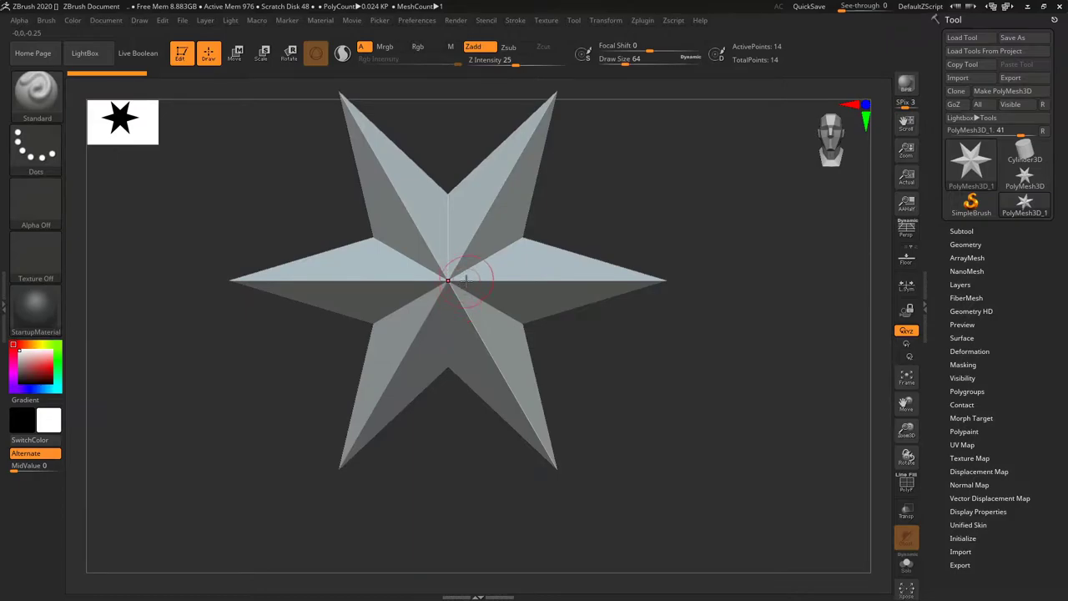
mouse_move(449, 279)
right_down()
mouse_move(555, 339)
mouse_move(488, 307)
right_up()
right_drag(488, 195, 546, 192)
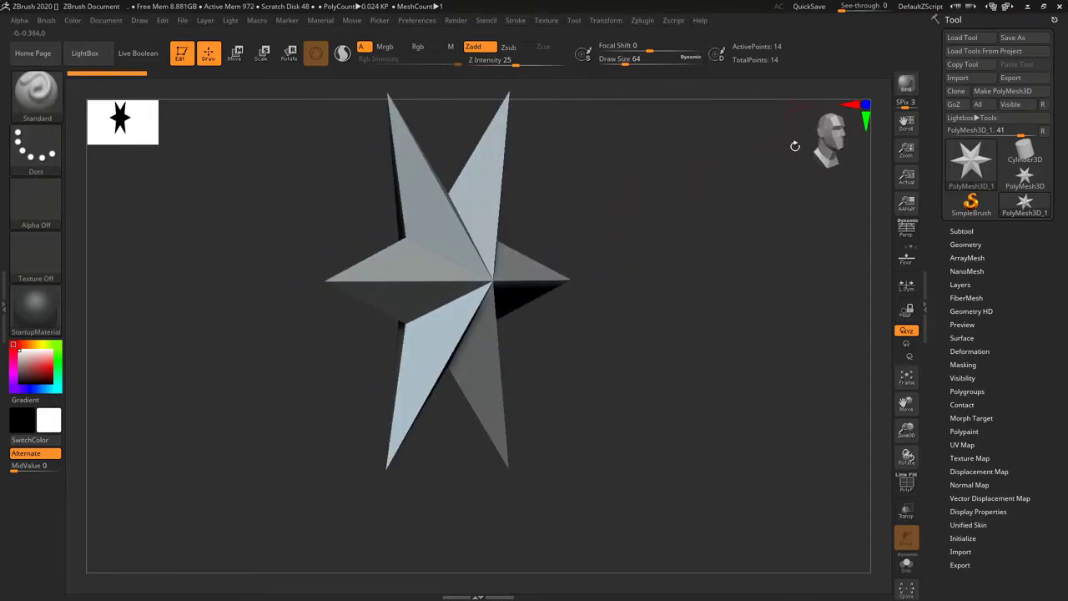
right_drag(795, 146, 715, 184)
shift+right_drag(607, 221, 546, 272)
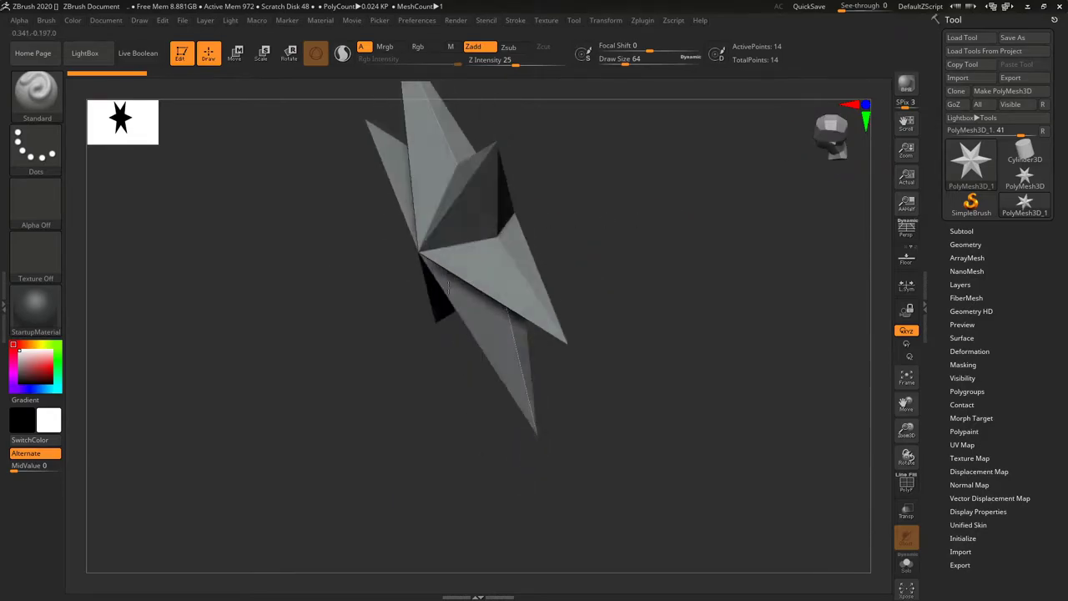
alt+right_drag(574, 164, 673, 198)
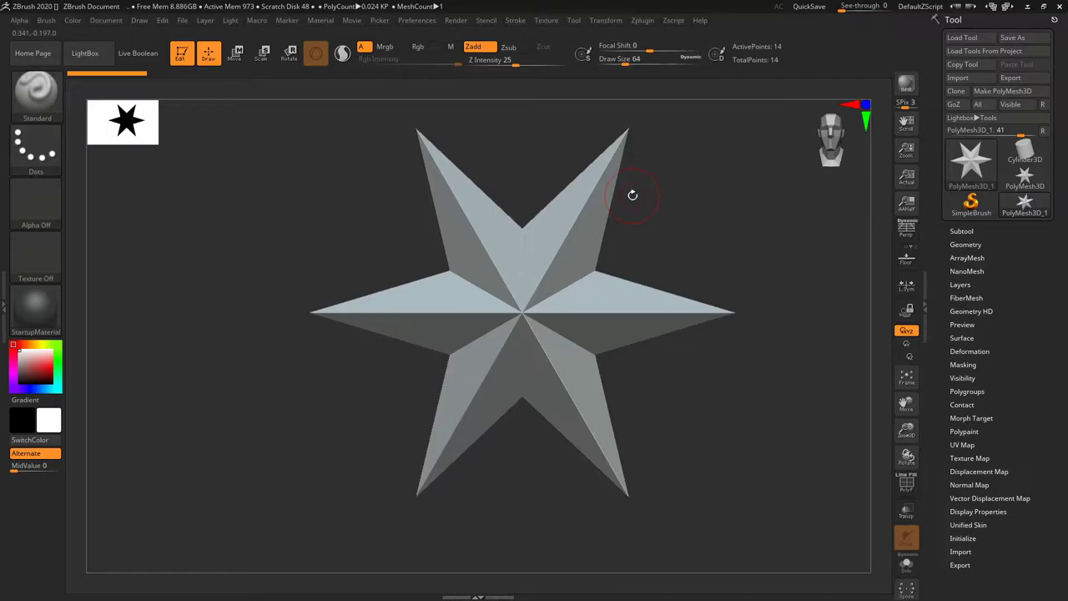
mouse_move(529, 296)
alt+right_down()
mouse_move(479, 347)
mouse_move(505, 326)
alt+right_up()
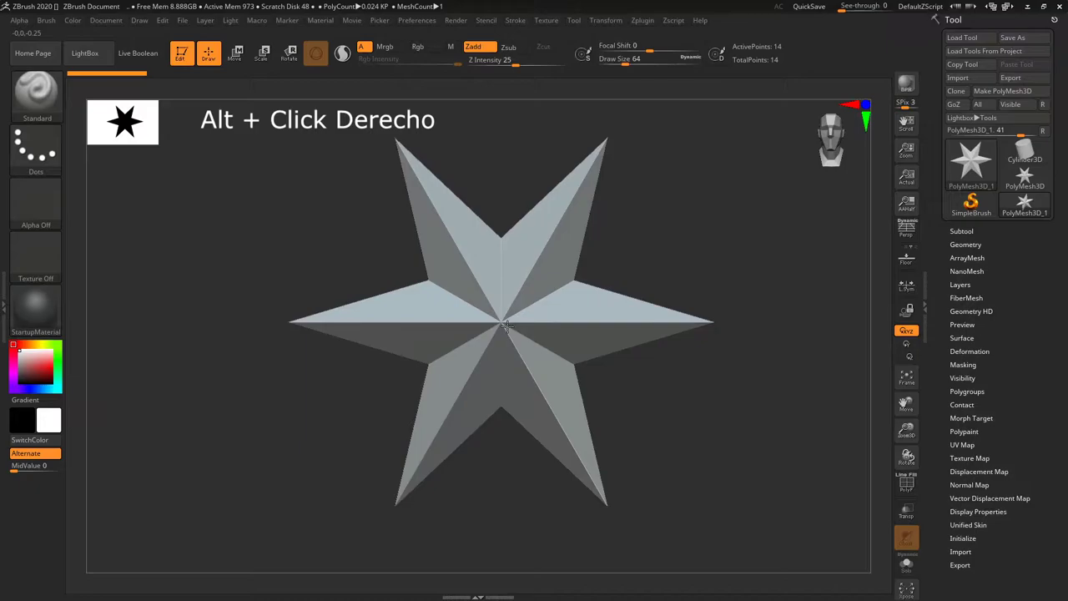
mouse_move(501, 325)
alt+right_down()
mouse_move(480, 330)
mouse_move(326, 259)
mouse_move(469, 346)
mouse_move(473, 307)
mouse_move(397, 335)
mouse_move(425, 317)
mouse_move(517, 345)
mouse_move(525, 381)
mouse_move(520, 327)
alt+right_up()
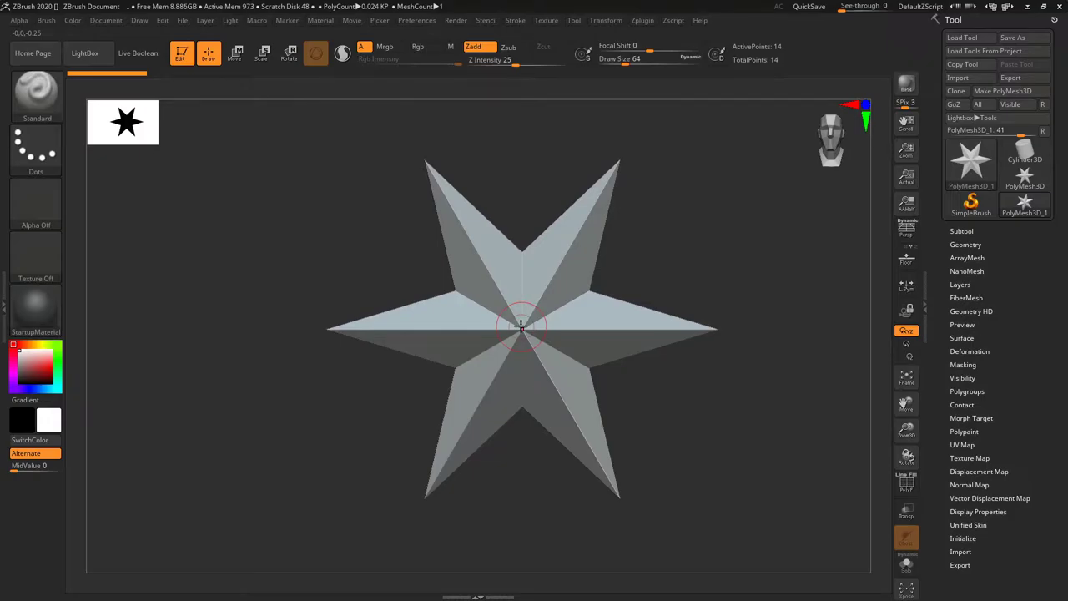
click(968, 78)
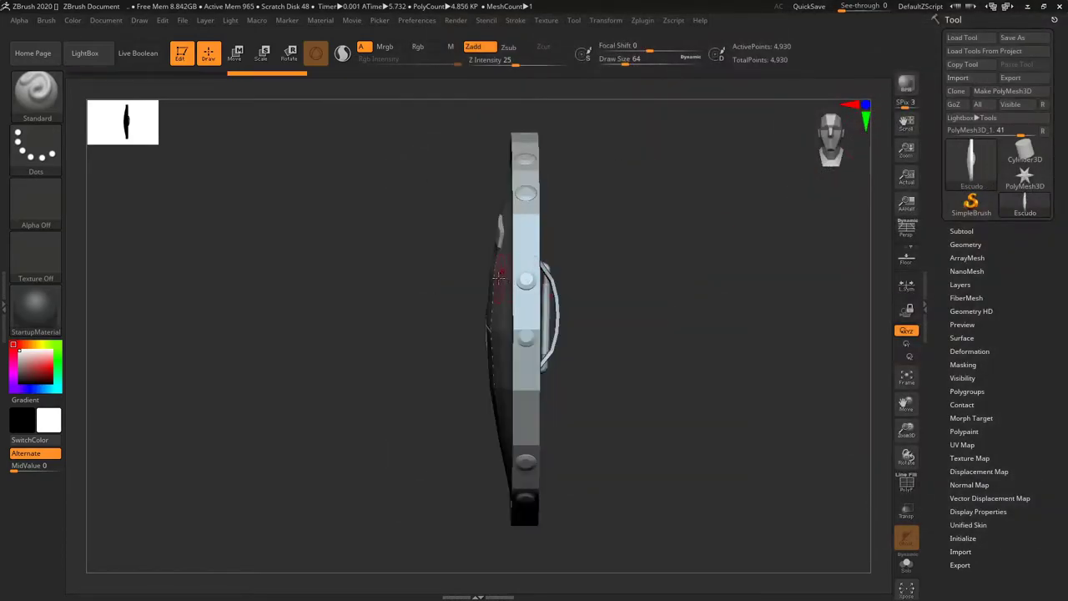
Step: Turn the imported Escudo shield to face front and bring up the material choices
drag(498, 277, 497, 299)
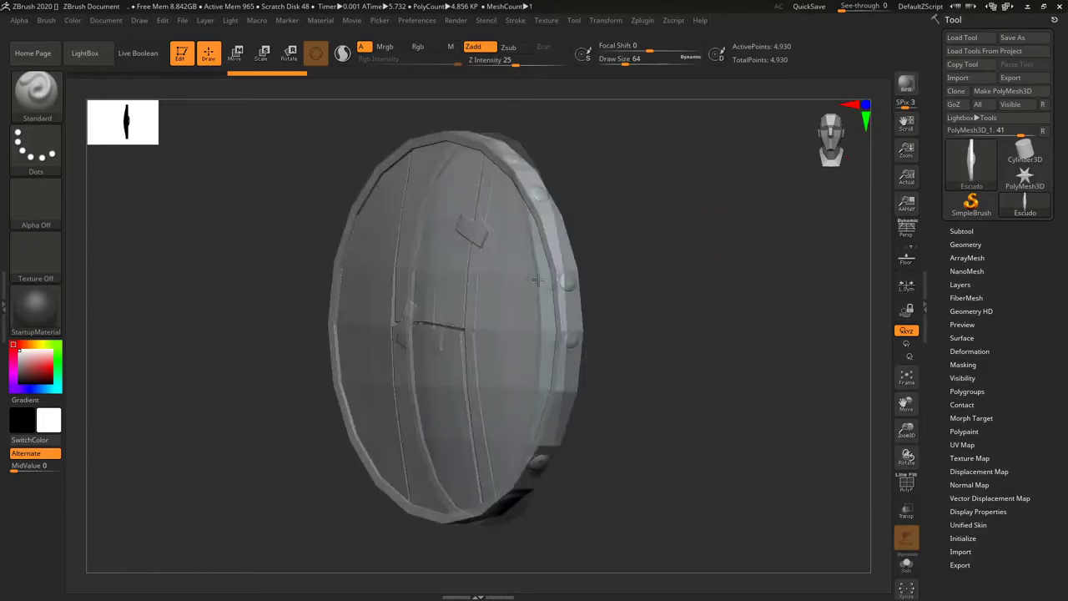
click(37, 308)
click(35, 302)
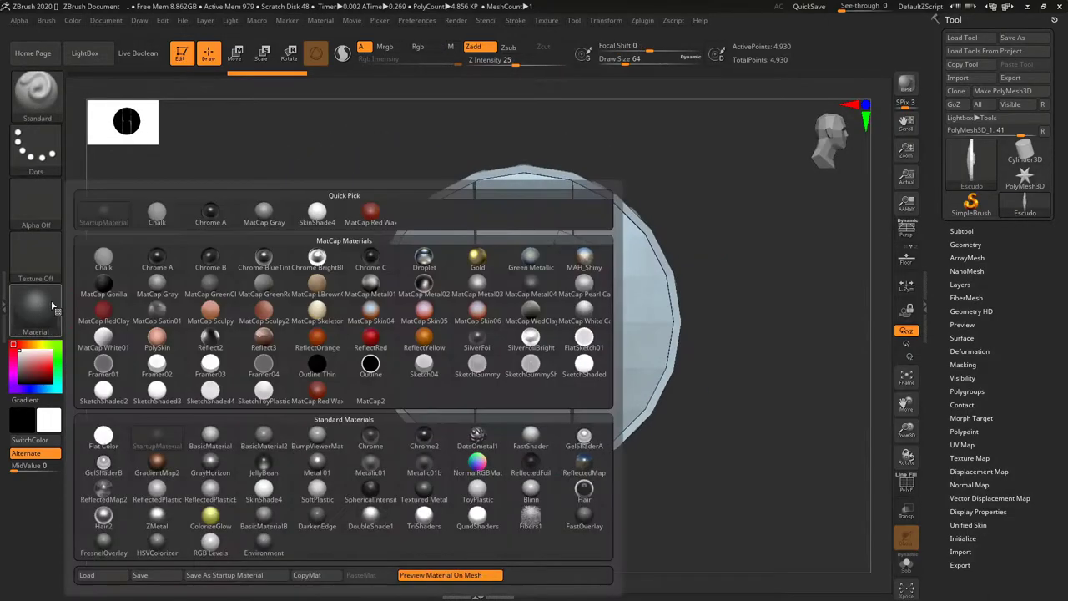
Step: Try MatCap Red Wax, then give the shield the plain grey BasicMaterial
click(318, 390)
mouse_move(325, 359)
mouse_down()
mouse_move(347, 367)
mouse_move(384, 302)
mouse_move(384, 311)
mouse_move(355, 305)
mouse_move(501, 334)
mouse_up()
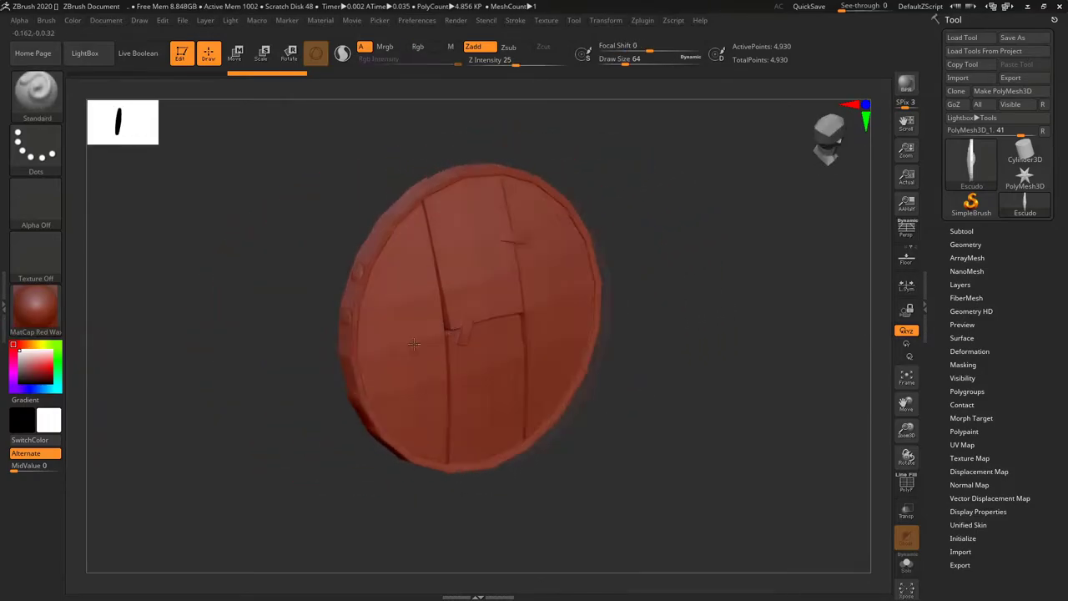
click(16, 308)
click(34, 309)
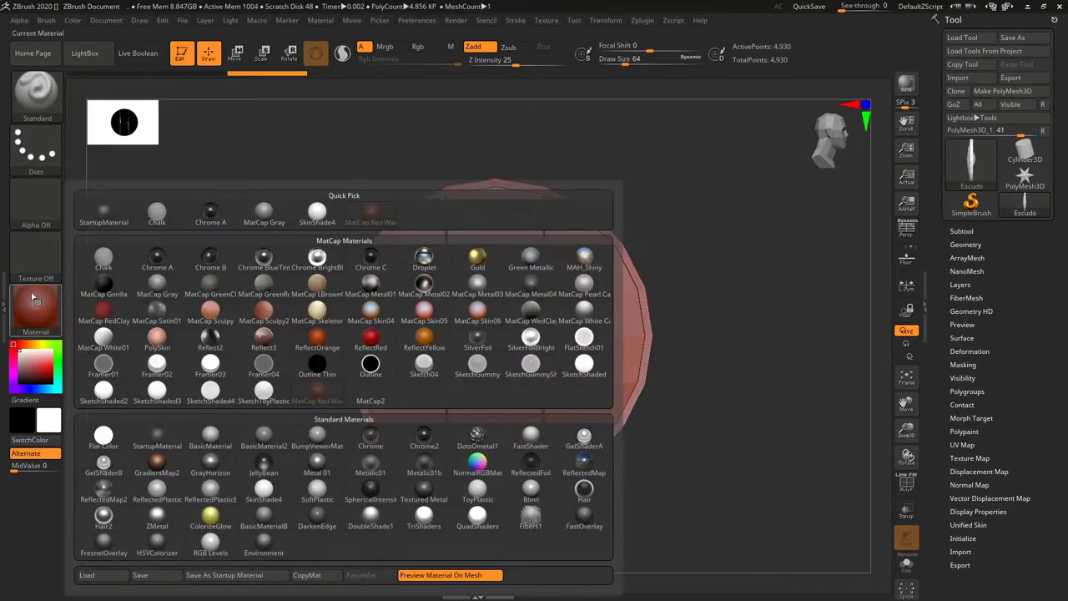
click(210, 437)
drag(407, 461, 338, 365)
Step: Frame the shield face-on and expand the Subtool list
key(f)
mouse_move(484, 362)
right_down()
mouse_move(481, 389)
mouse_move(509, 363)
mouse_move(537, 364)
mouse_move(503, 353)
right_up()
key(f)
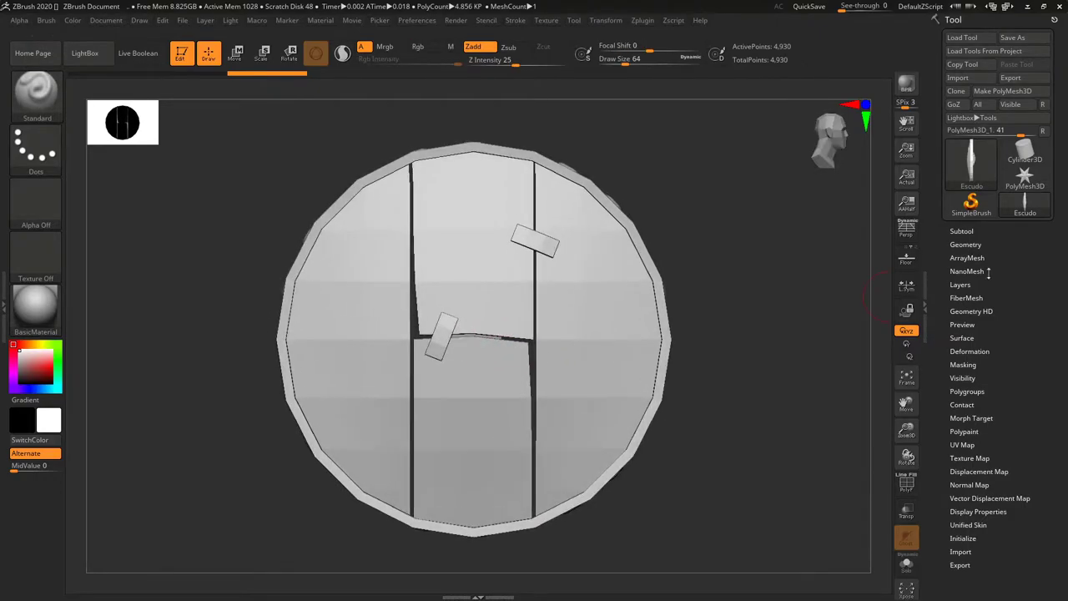
click(961, 230)
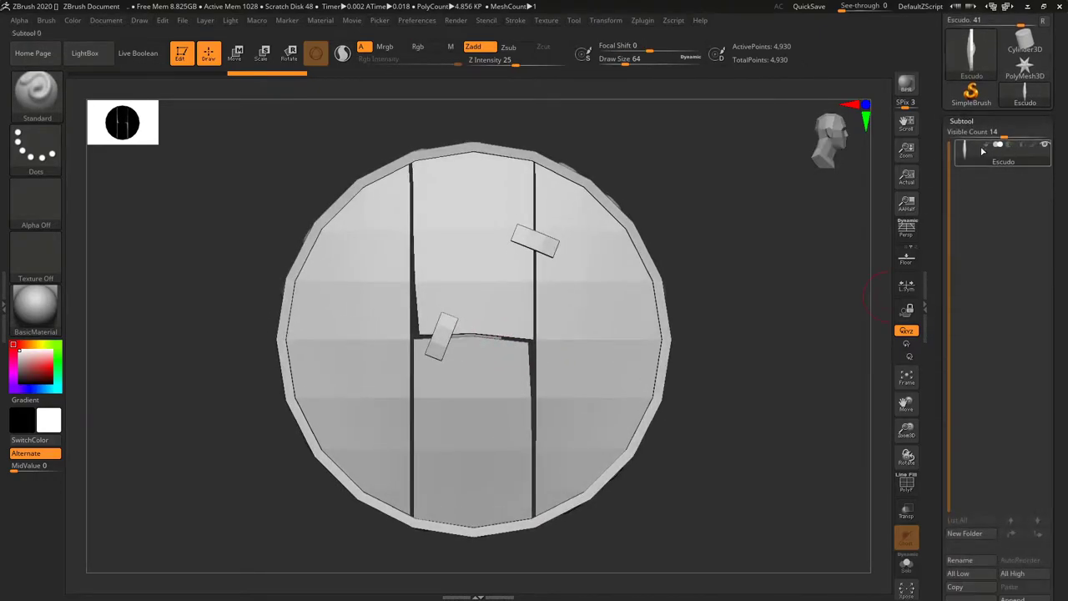
Step: Expand Subtool > Split to reveal Split To Similar Parts and Split To Parts
shift+right_drag(789, 259, 628, 287)
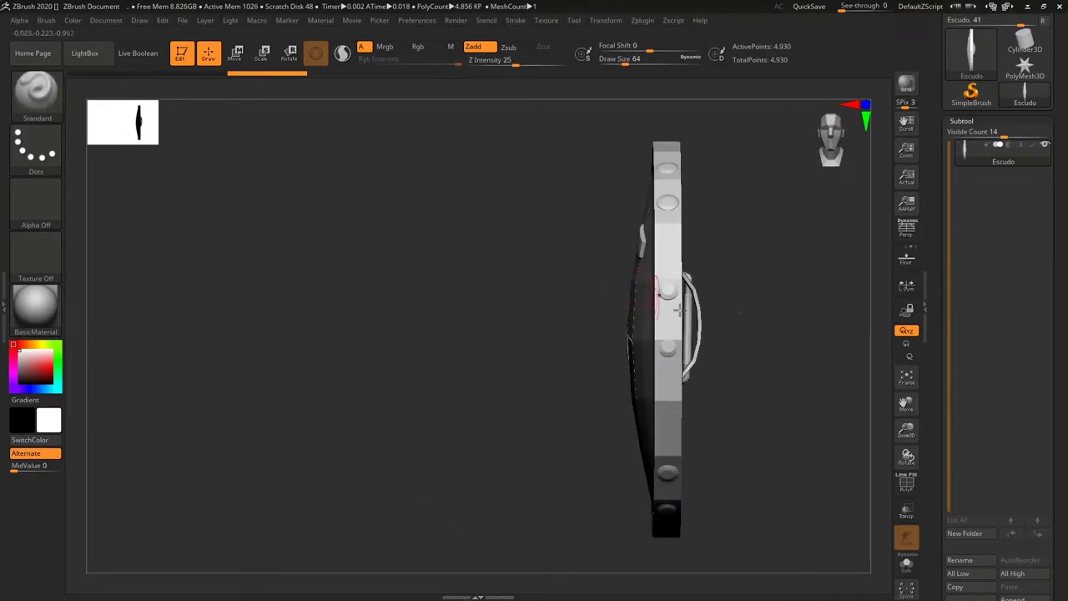
scroll(957, 317, down, 5)
click(956, 302)
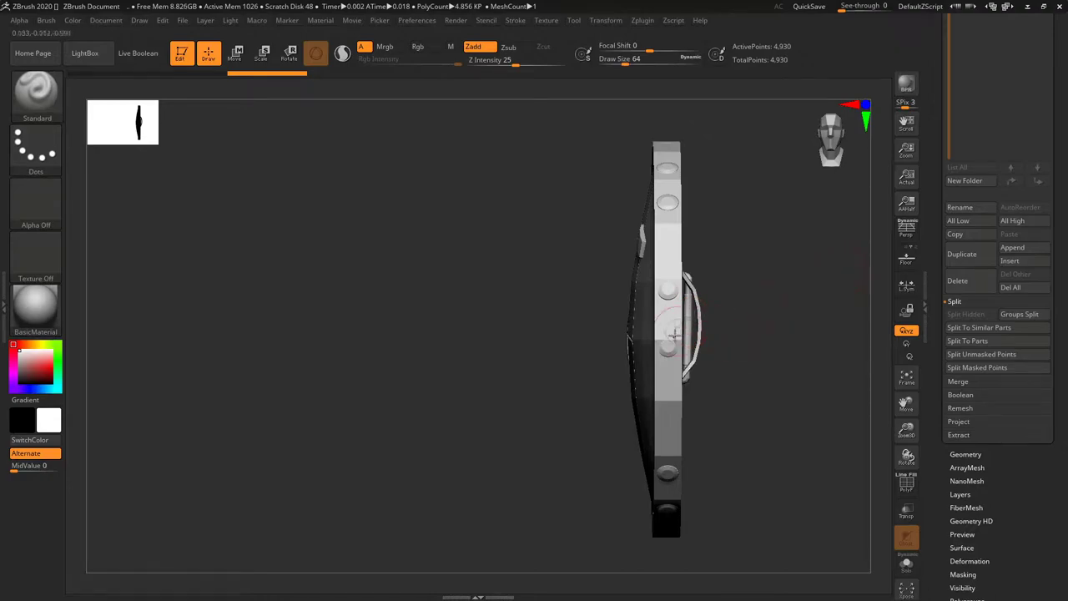
drag(817, 289, 610, 322)
scroll(1065, 244, up, 10)
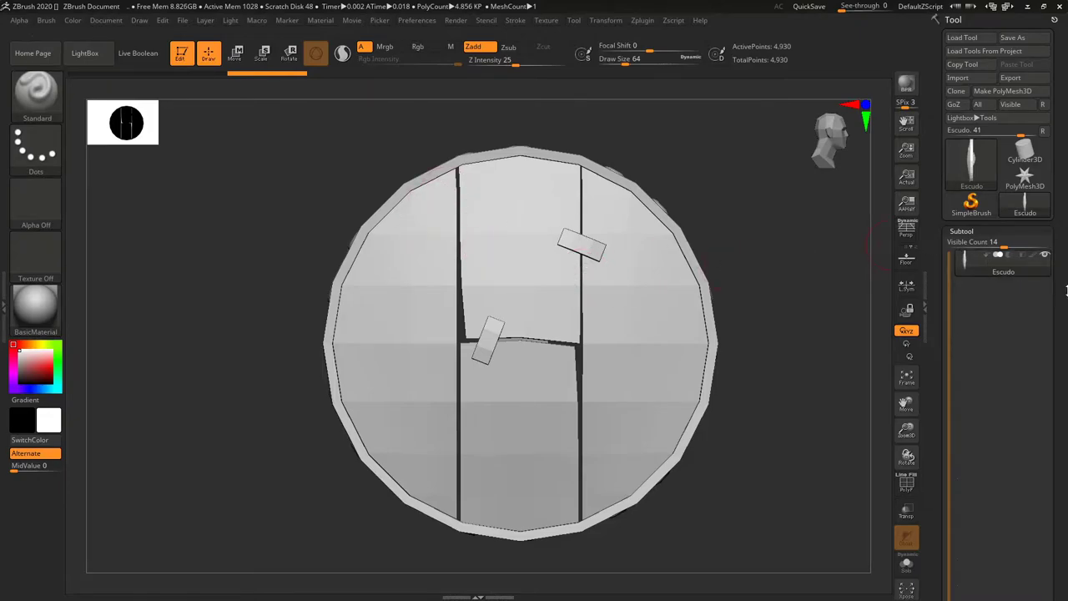
scroll(1001, 250, down, 3)
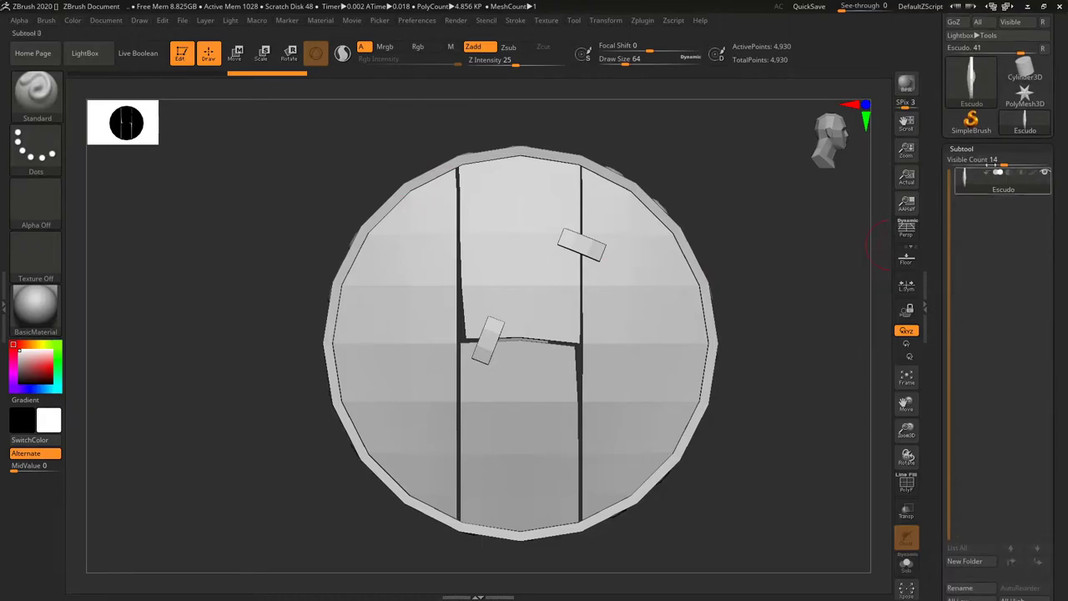
drag(615, 317, 1062, 234)
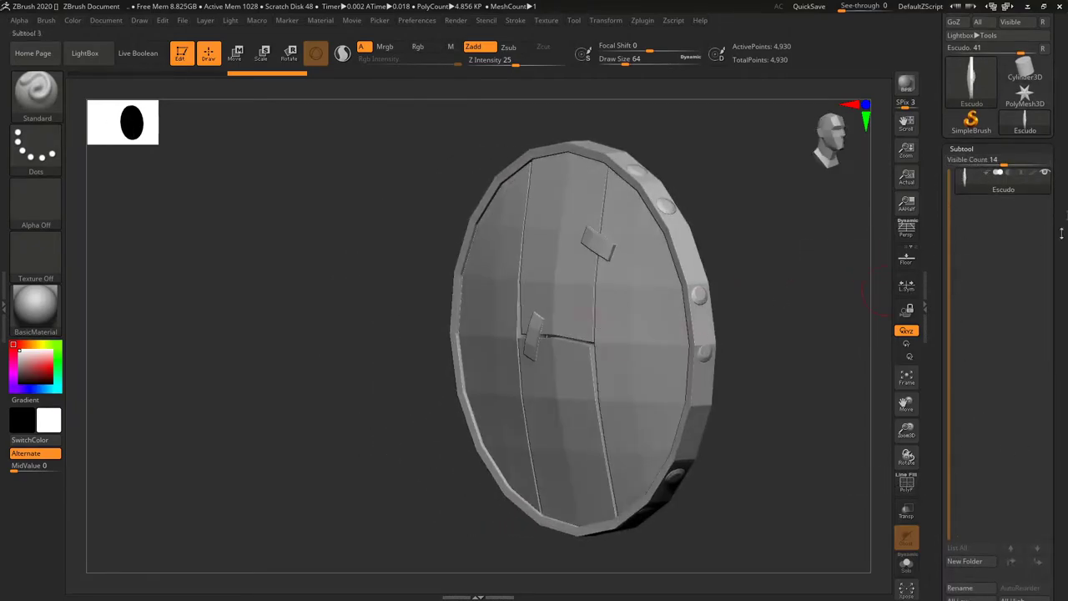
scroll(1001, 291, down, 4)
scroll(1059, 417, down, 1)
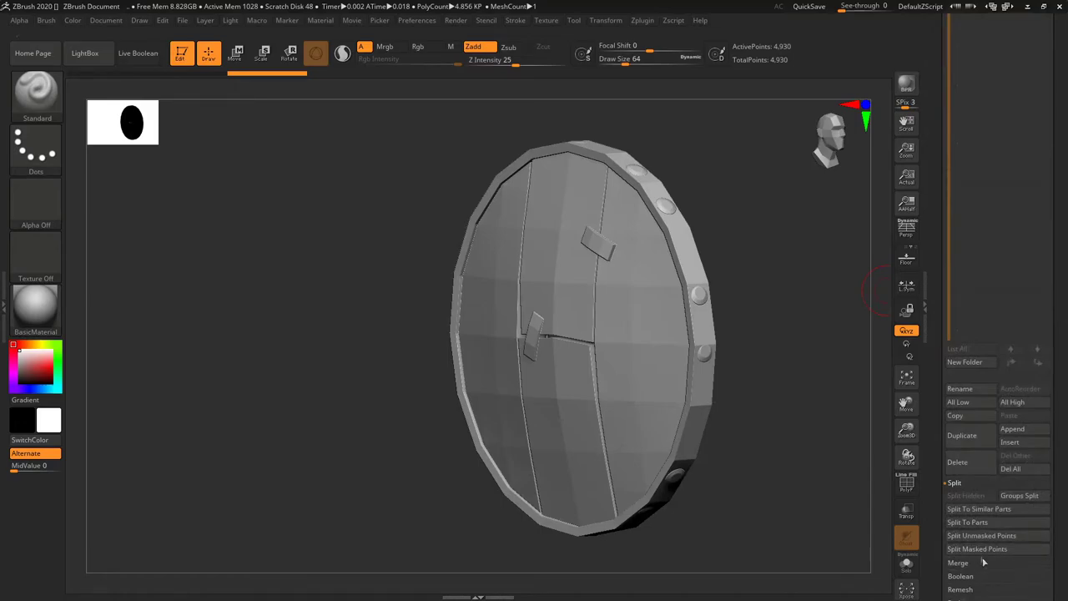
click(979, 523)
Step: Split the shield into 10 subtools with Split To Similar Parts instead of Split To Parts
click(832, 545)
click(978, 508)
click(867, 545)
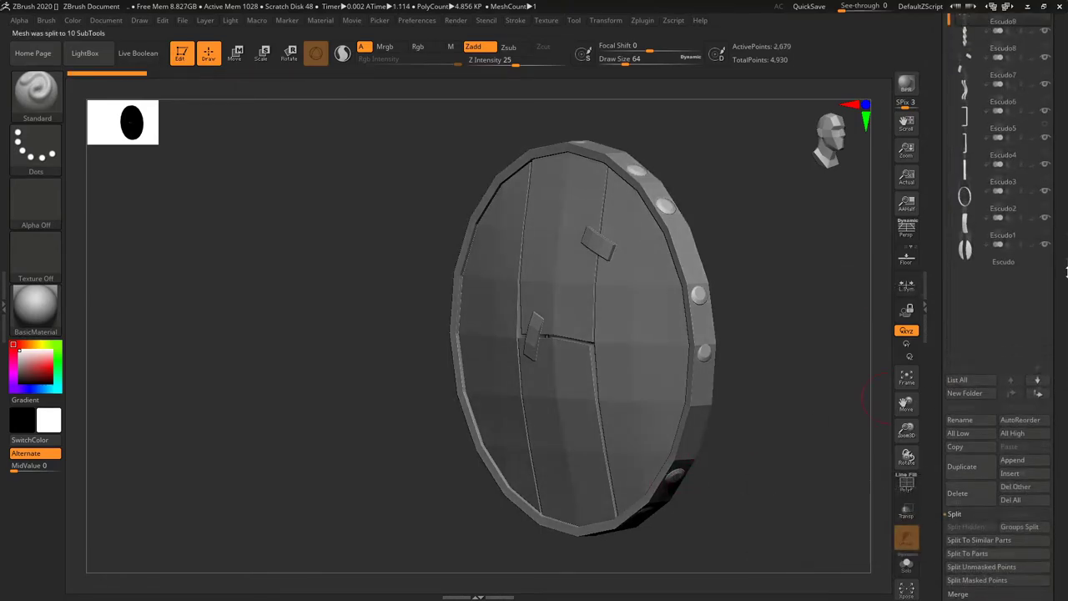
scroll(964, 212, up, 4)
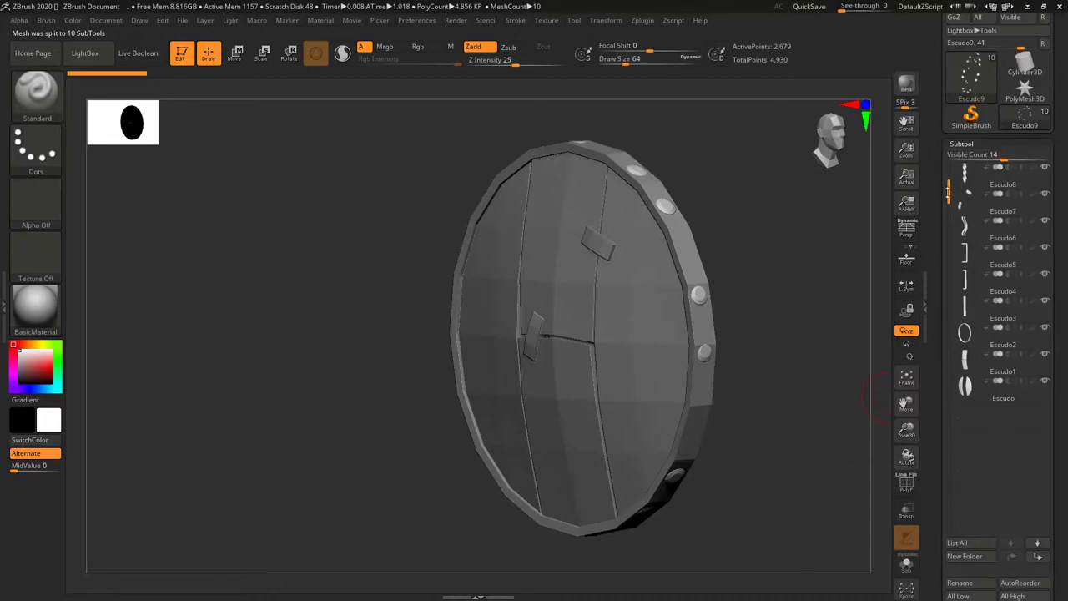
shift+drag(751, 358, 738, 354)
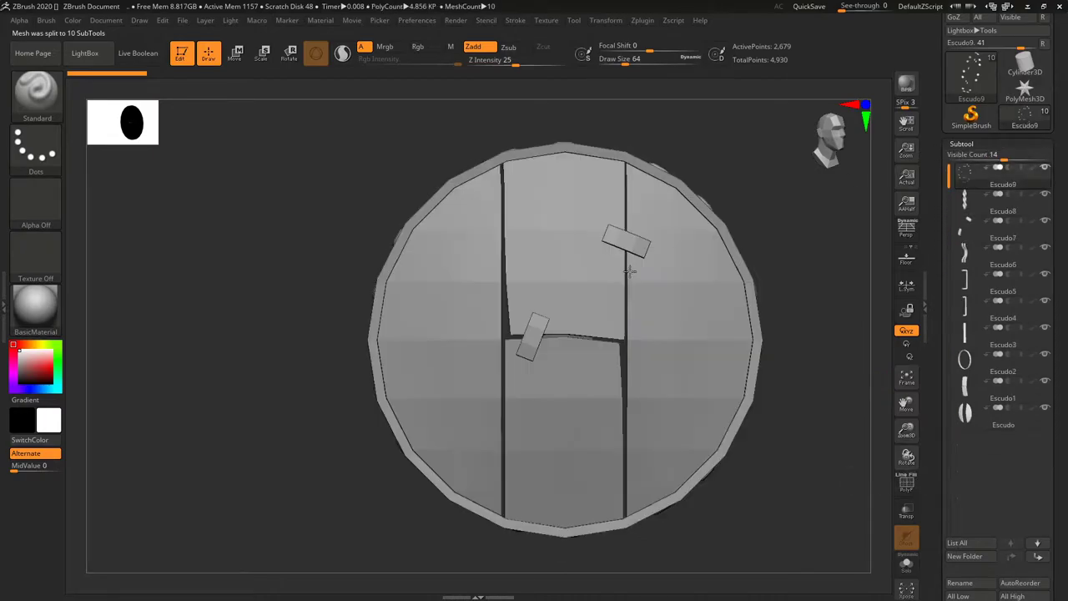
Step: Solo the Escudo8 piece and the Escudo6 strap to inspect each alone
click(980, 202)
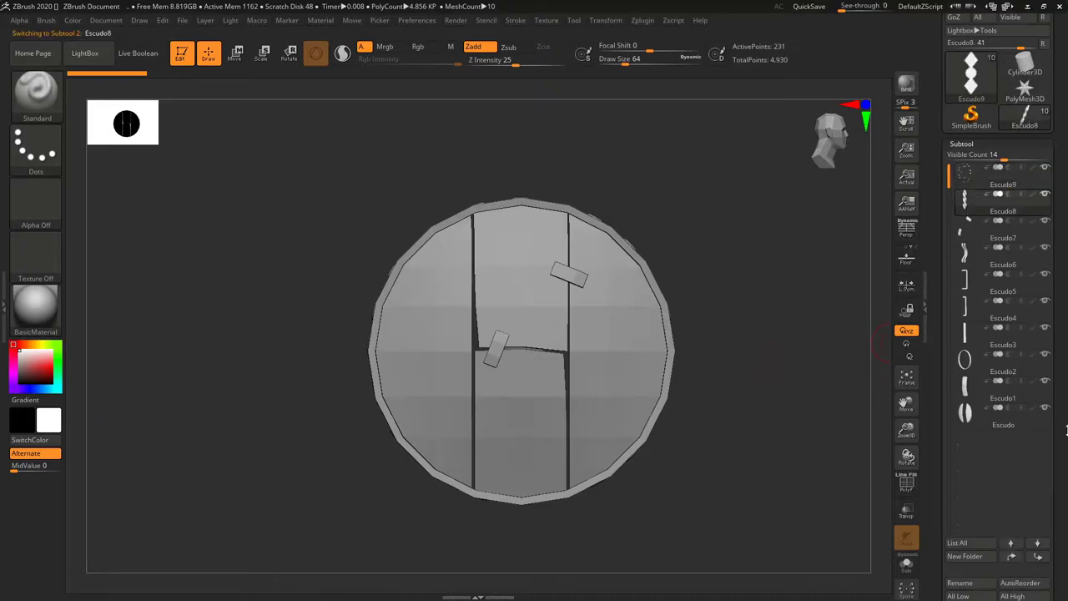
click(907, 565)
drag(449, 364, 362, 370)
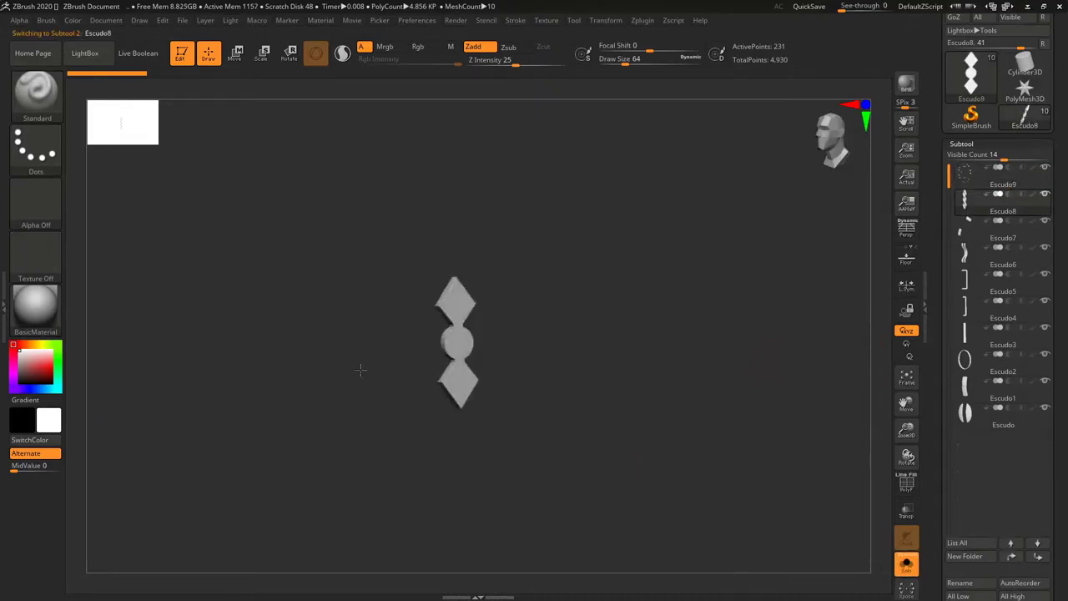
drag(481, 334, 453, 408)
click(907, 564)
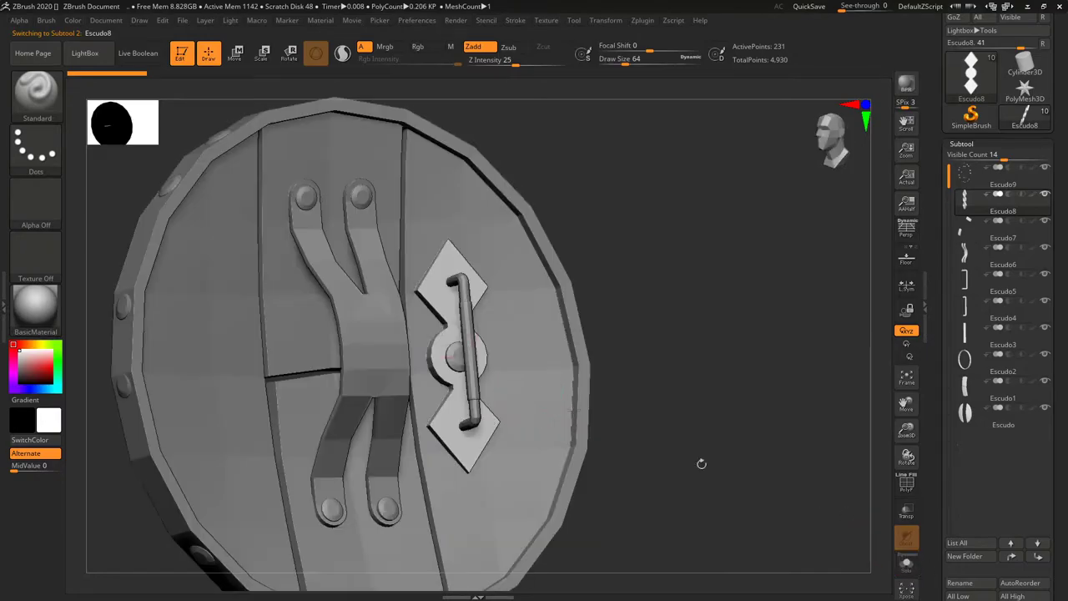
click(907, 564)
drag(668, 463, 724, 474)
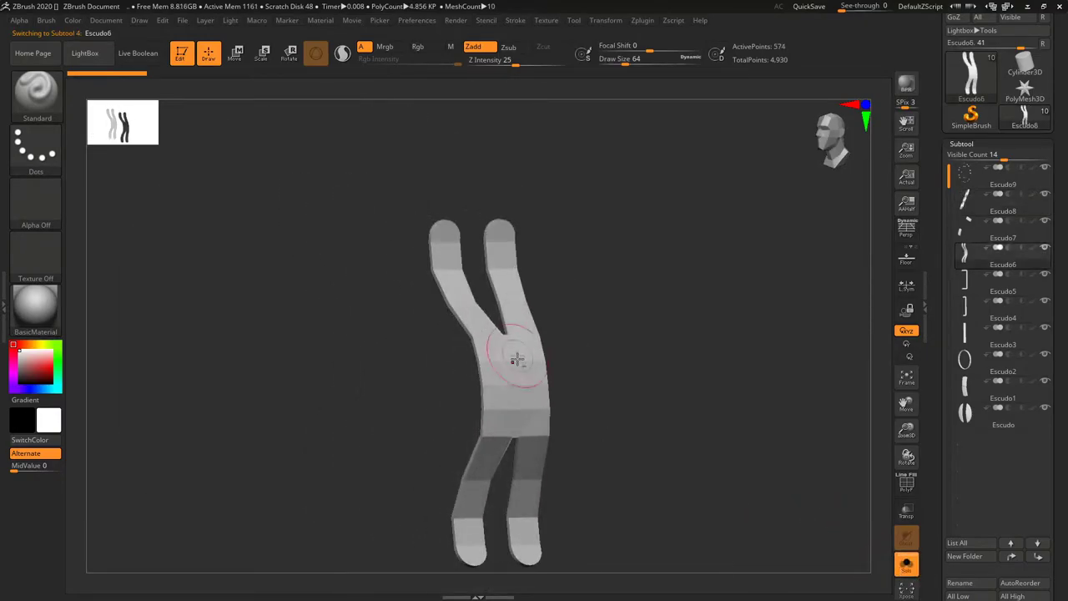
click(907, 564)
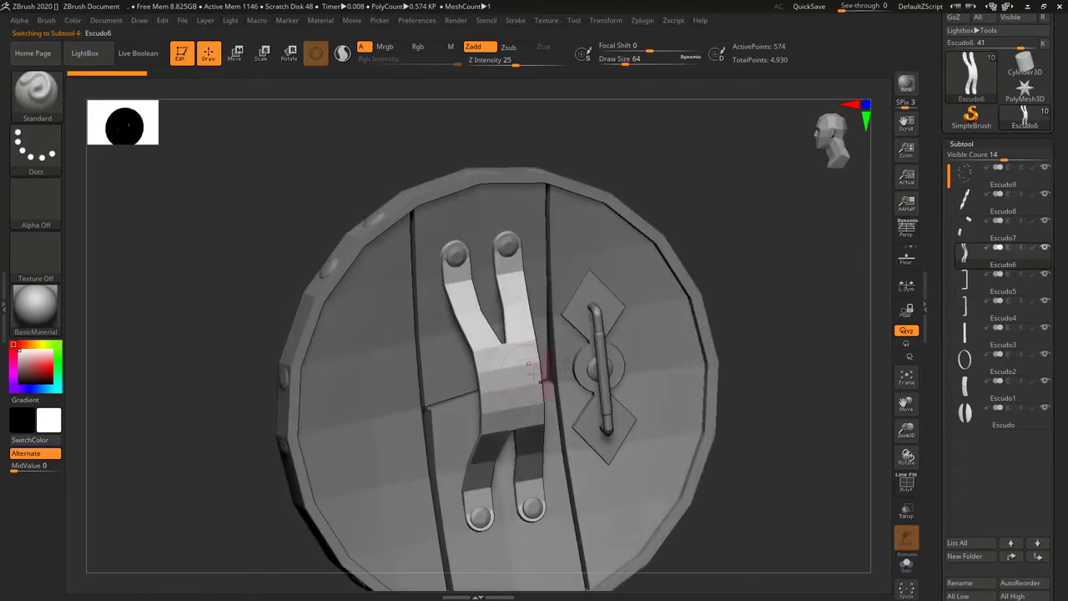
drag(750, 500, 684, 467)
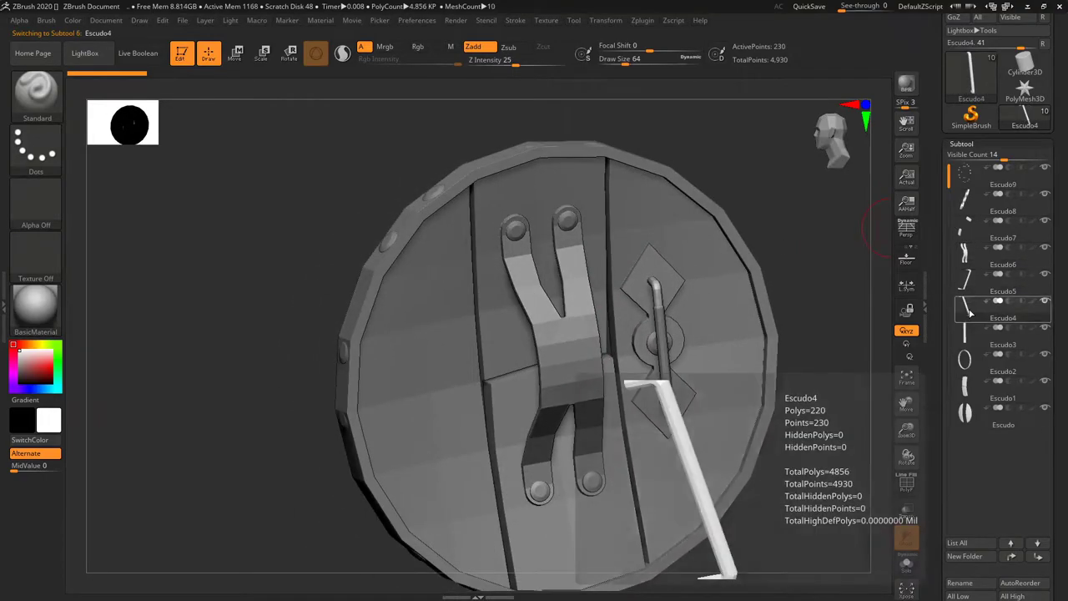
Step: Select Escudo2, Escudo1, Escudo, Escudo5 and Escudo6, then solo the Escudo9 studded rim
click(968, 361)
click(970, 389)
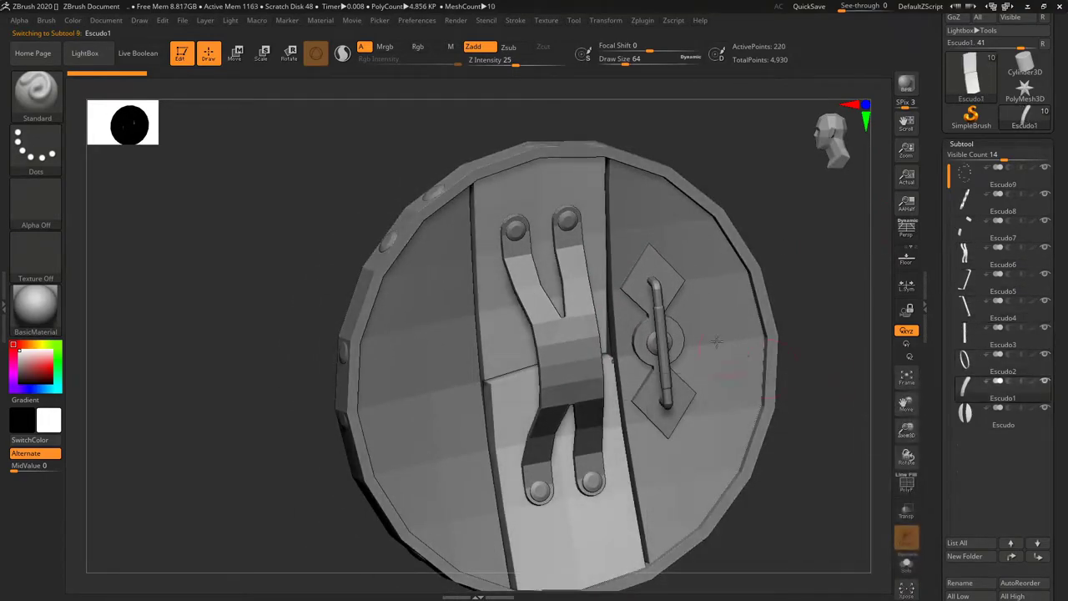
alt+click(430, 315)
alt+click(494, 163)
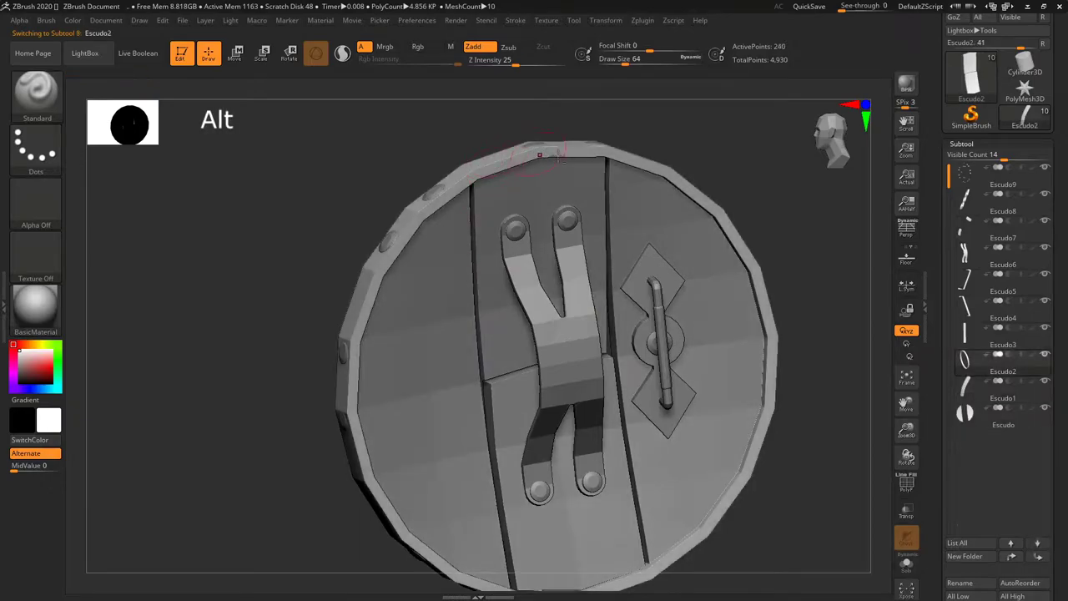
drag(501, 167, 617, 176)
alt+click(671, 257)
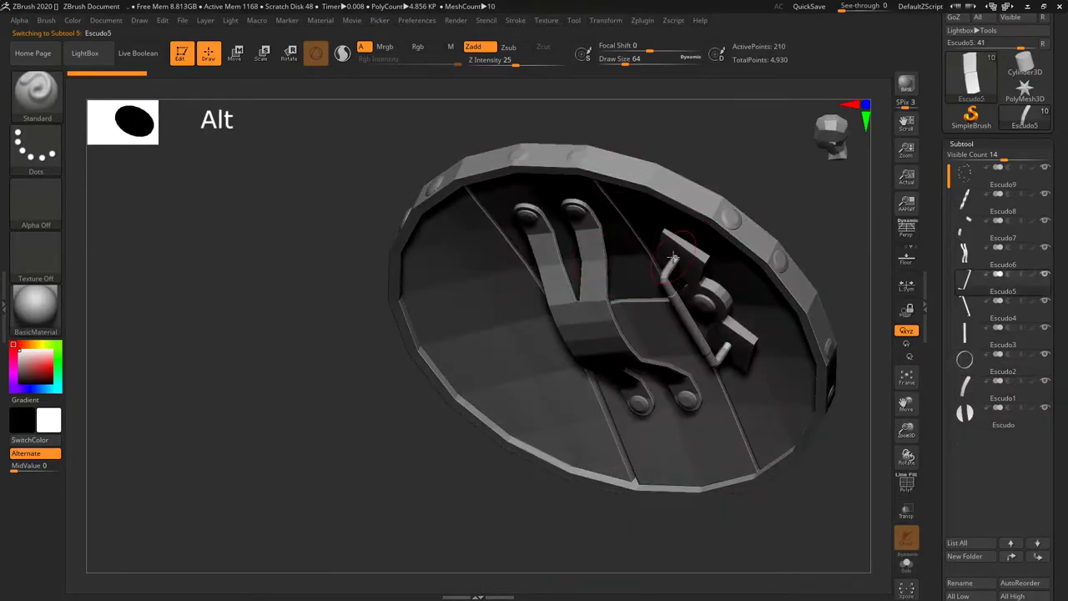
alt+click(689, 328)
mouse_move(689, 328)
mouse_down()
mouse_move(554, 298)
mouse_move(614, 295)
mouse_move(680, 271)
mouse_move(717, 350)
mouse_up()
alt+click(680, 271)
click(906, 564)
mouse_move(841, 500)
mouse_down()
mouse_move(633, 359)
mouse_move(667, 380)
mouse_move(639, 422)
mouse_move(634, 375)
mouse_up()
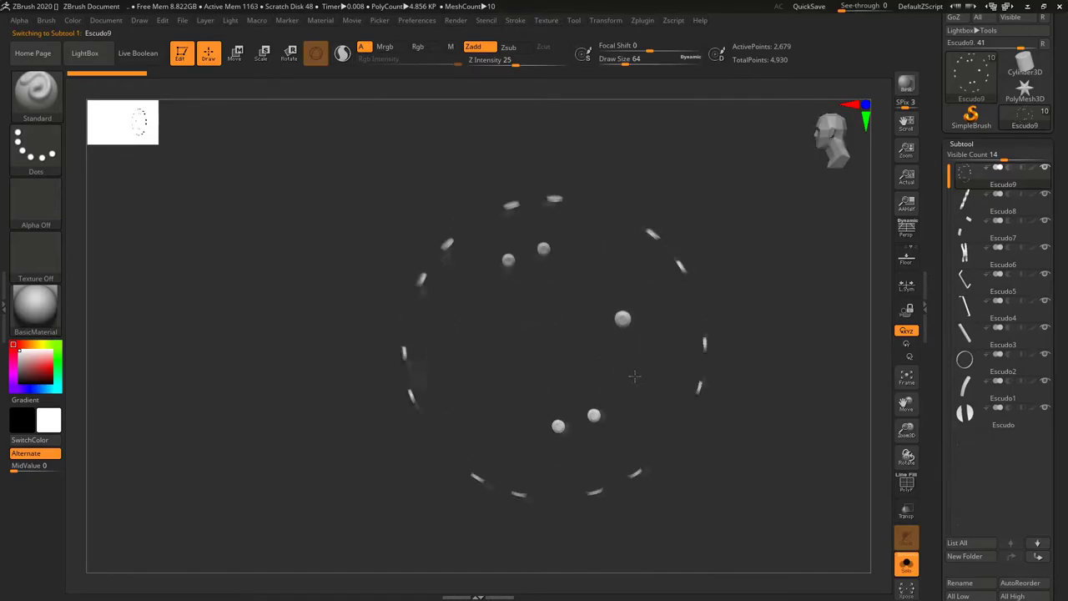
click(906, 564)
drag(739, 393, 676, 398)
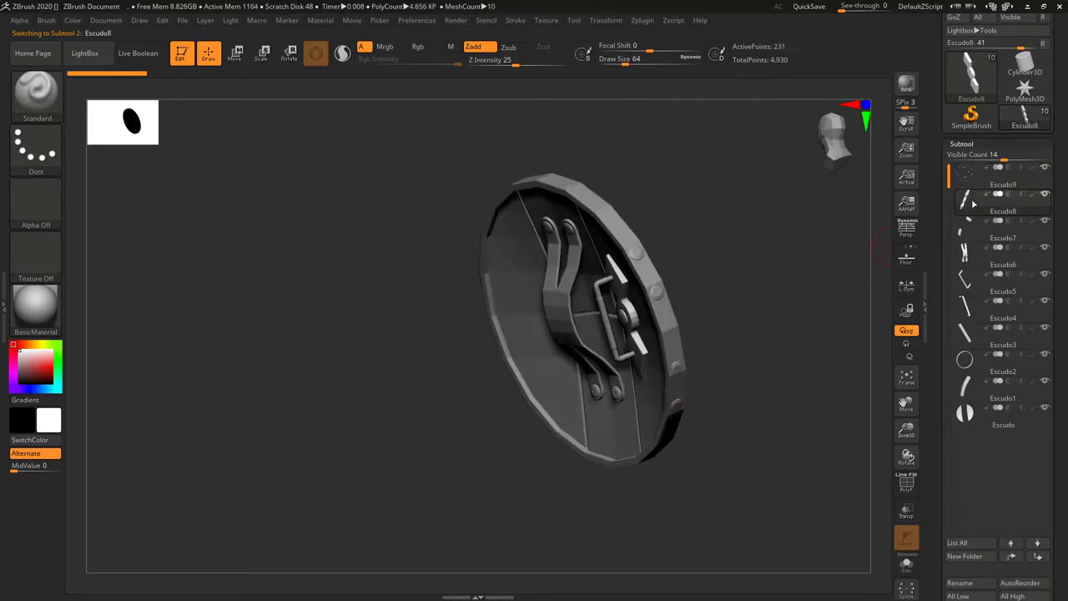
Step: Solo Escudo5, then select Escudo4 and the Escudo3 bar and show the full shield
click(966, 229)
click(965, 281)
mouse_move(751, 392)
shift+mouse_down()
mouse_move(713, 386)
mouse_move(868, 483)
mouse_move(888, 320)
shift+mouse_up()
key(f)
click(907, 565)
click(966, 307)
click(966, 332)
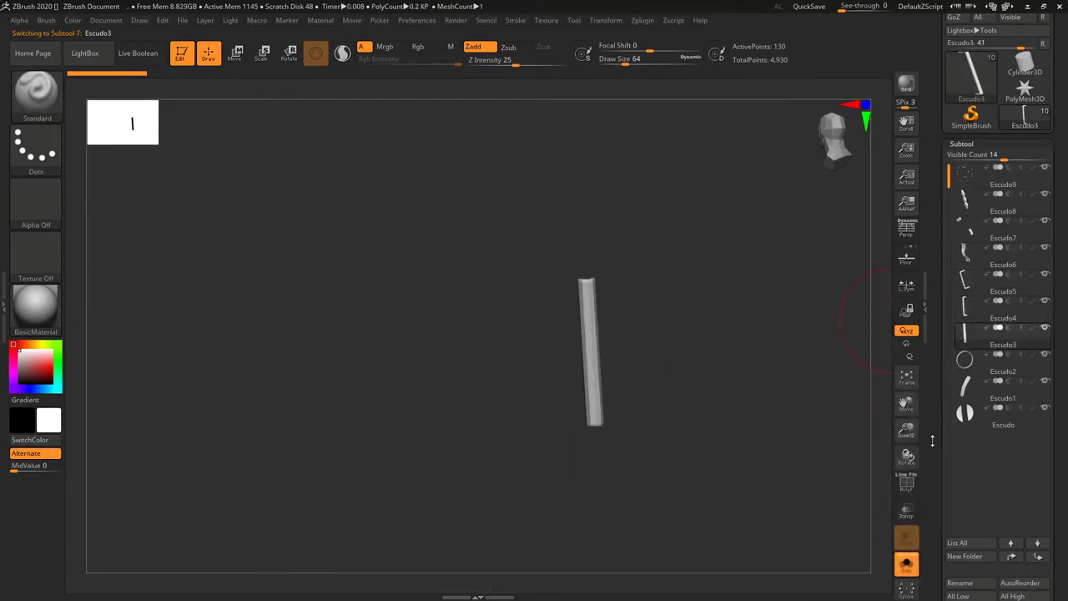
click(900, 565)
mouse_move(965, 385)
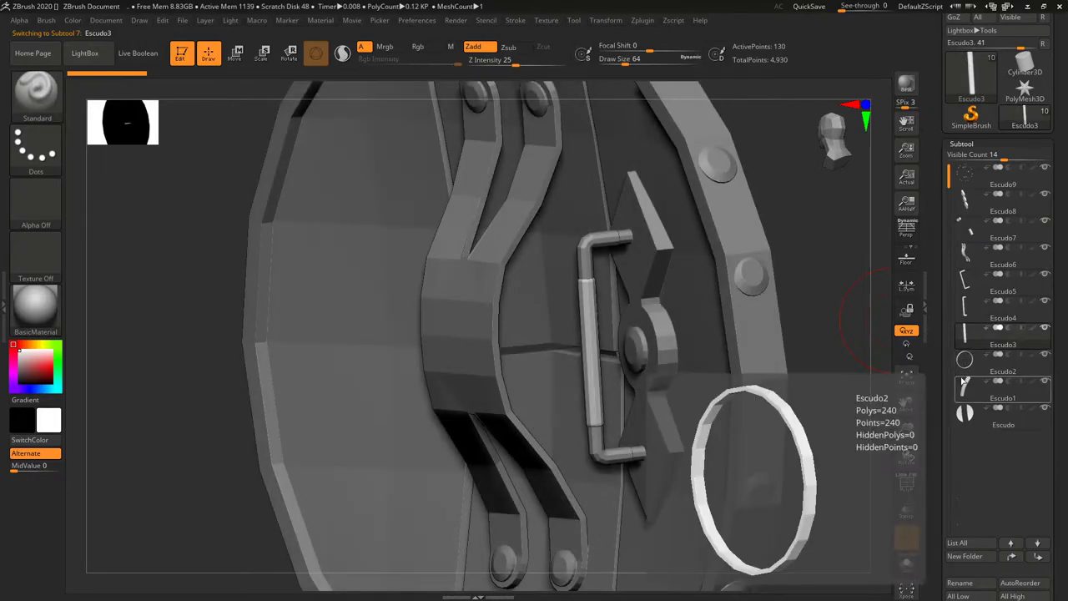
Step: Solo the Escudo shield halves, then step to the Escudo1 plank subtool
click(965, 412)
key(f)
shift+drag(843, 367, 767, 401)
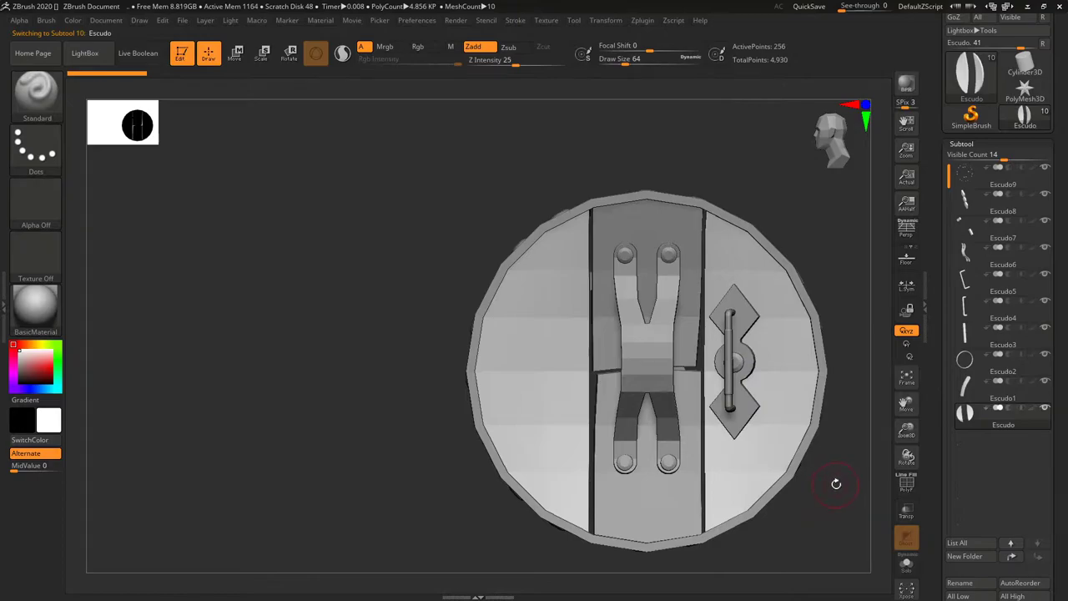
click(906, 563)
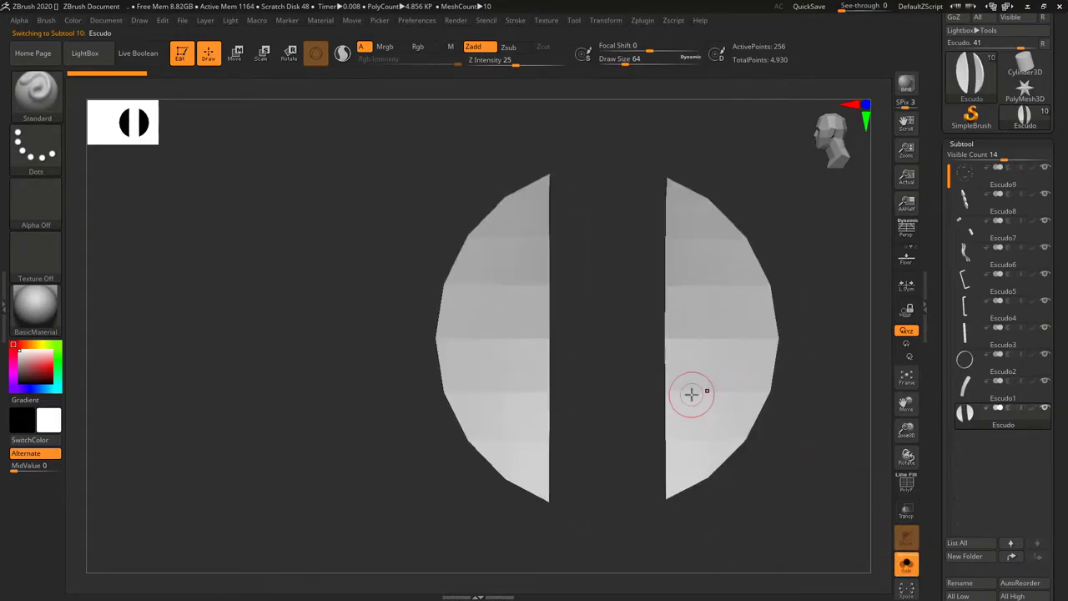
drag(706, 386, 780, 418)
key(alt+Up)
shift+drag(786, 381, 753, 408)
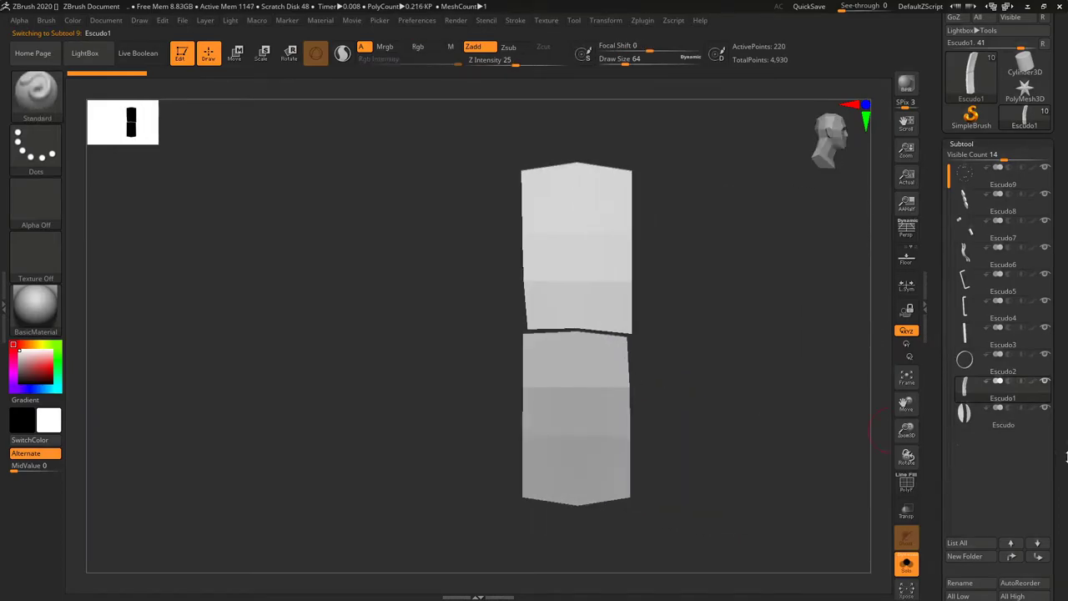
Step: Split the Escudo1 paired planks into separate parts
scroll(1065, 386, down, 5)
click(969, 543)
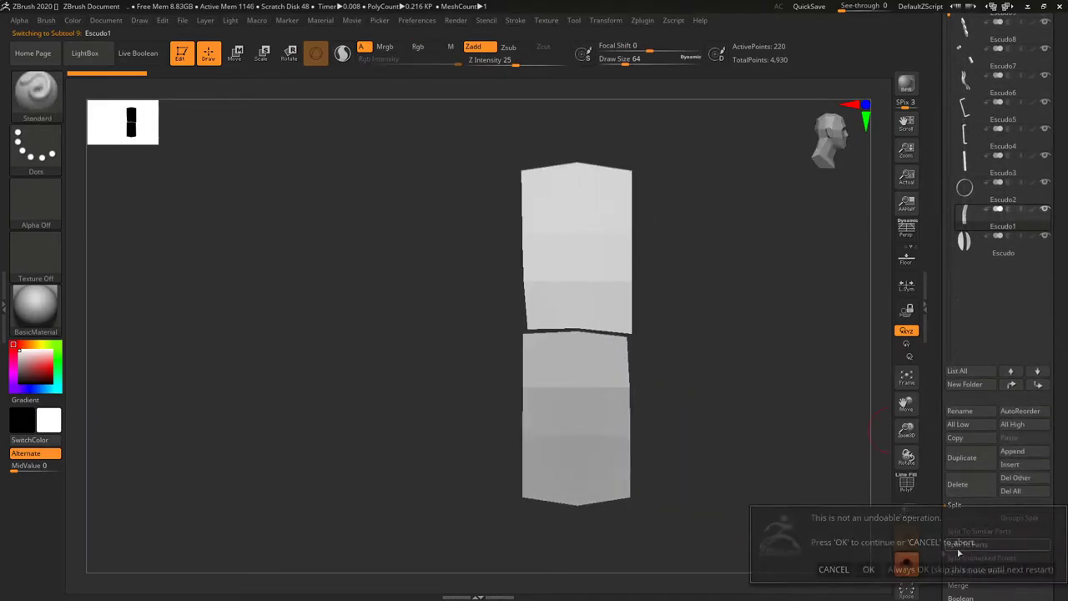
click(869, 569)
Step: Split the Escudo shield halves into 2 subtools, then select the Escudo4 handle and Escudo5 strap
click(968, 270)
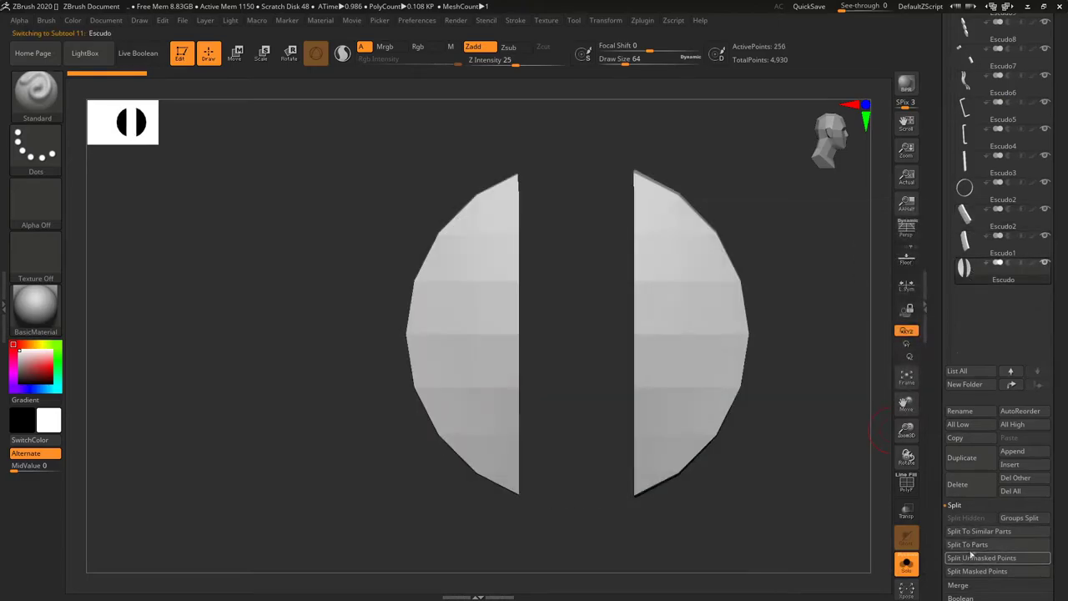
click(976, 557)
click(869, 572)
click(907, 563)
mouse_move(768, 386)
mouse_down()
mouse_move(708, 351)
mouse_move(543, 325)
mouse_move(550, 307)
mouse_move(581, 297)
mouse_up()
alt+click(550, 307)
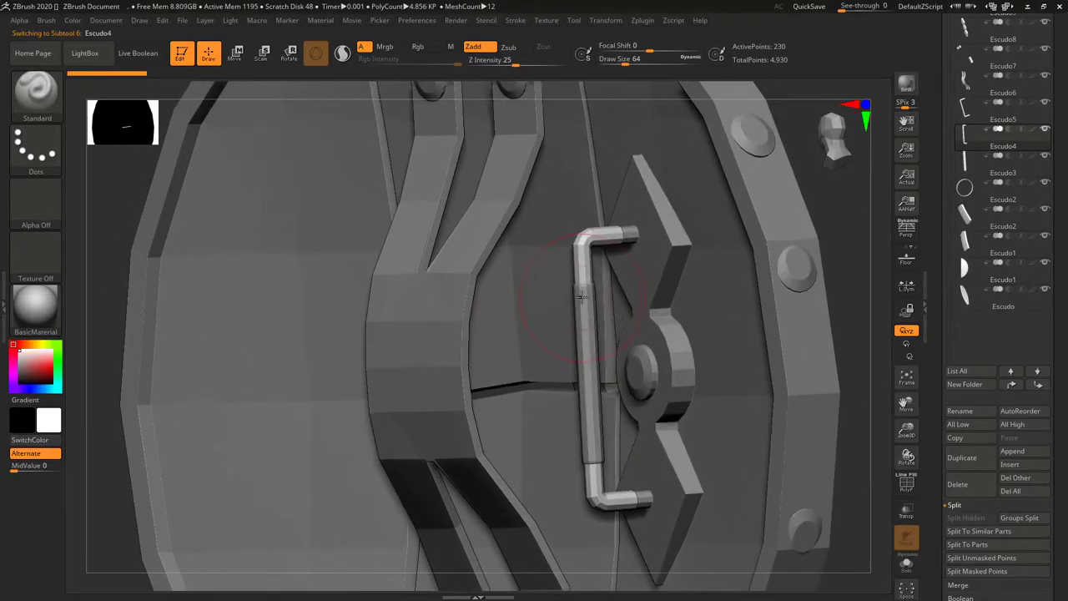
alt+click(436, 297)
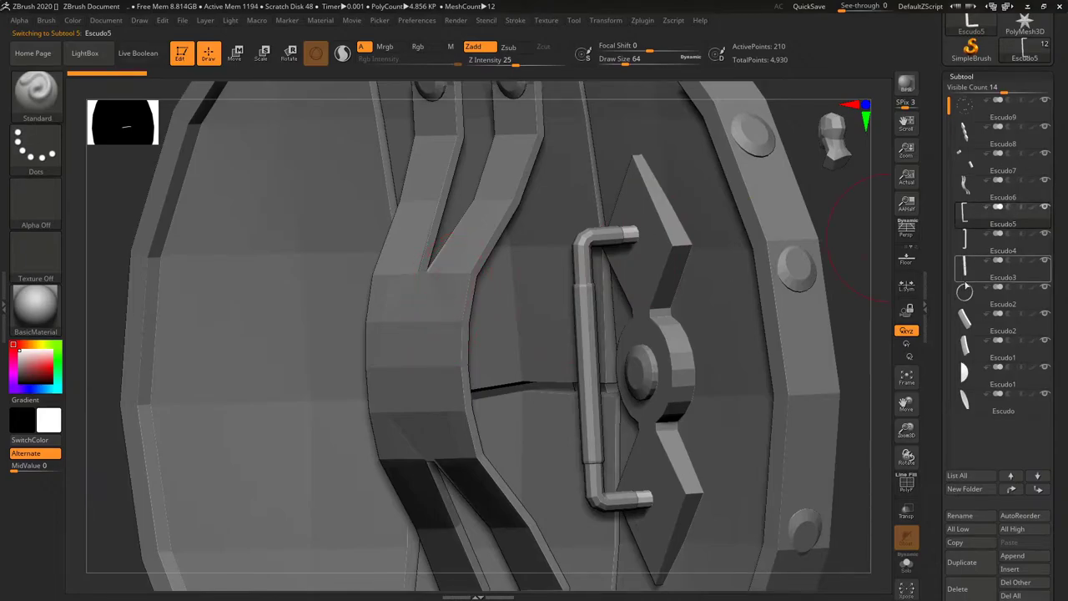
Step: Move the Escudo5 handle bracket three rows down so it sits directly above Escudo4
scroll(1064, 376, down, 1)
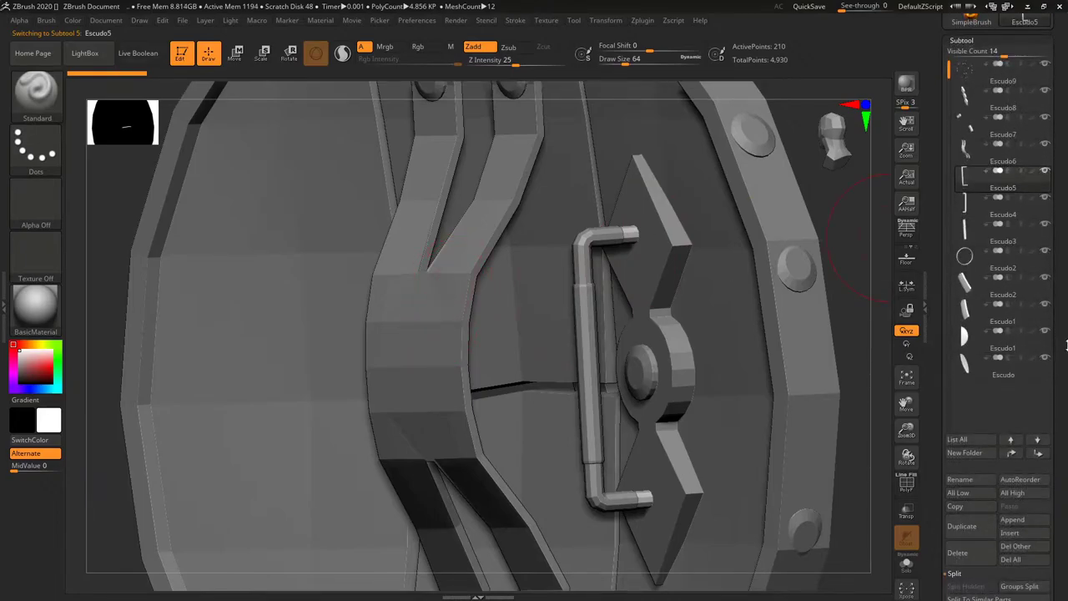
scroll(1064, 375, down, 1)
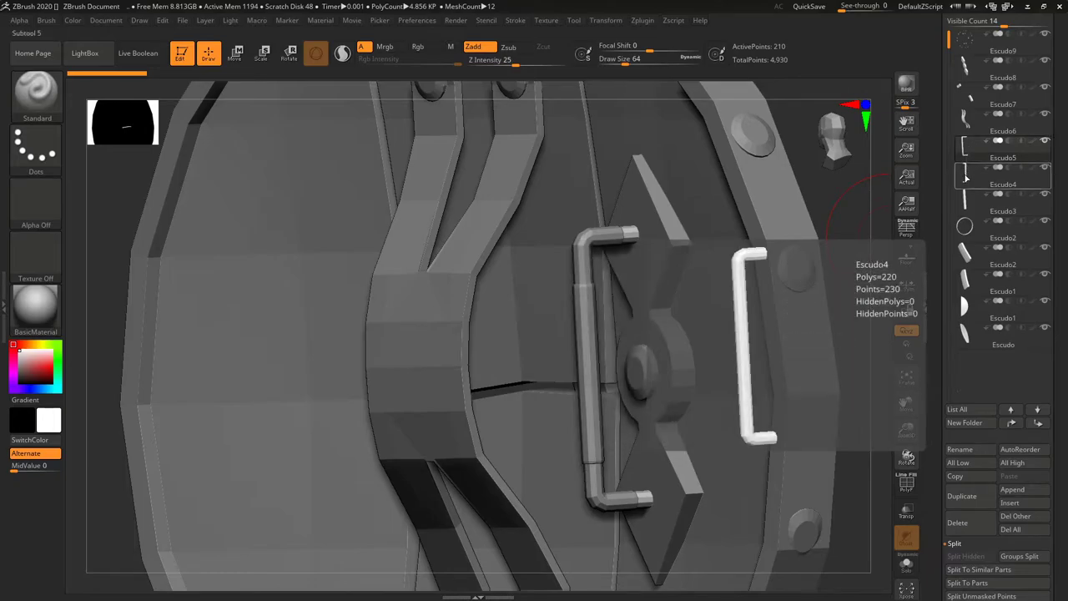
click(1014, 428)
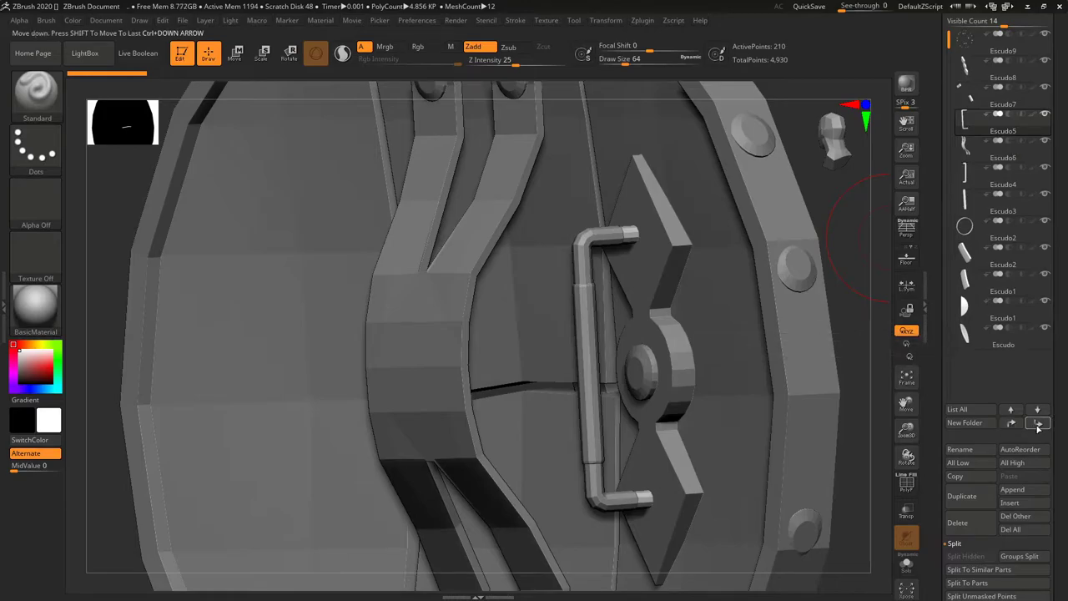
click(1038, 423)
click(1038, 423)
click(1038, 423)
mouse_move(965, 147)
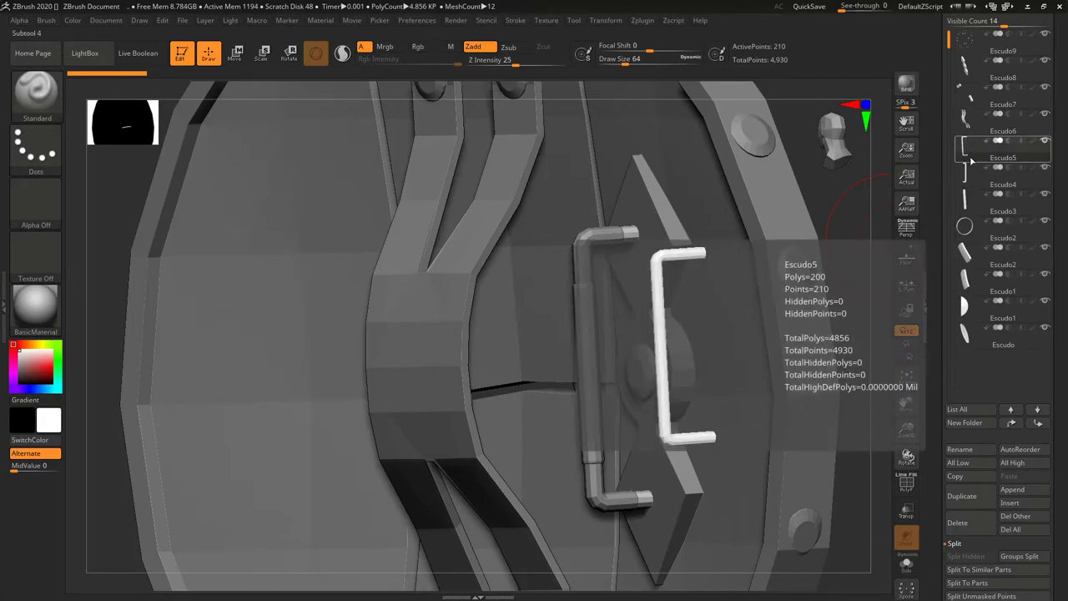
click(959, 170)
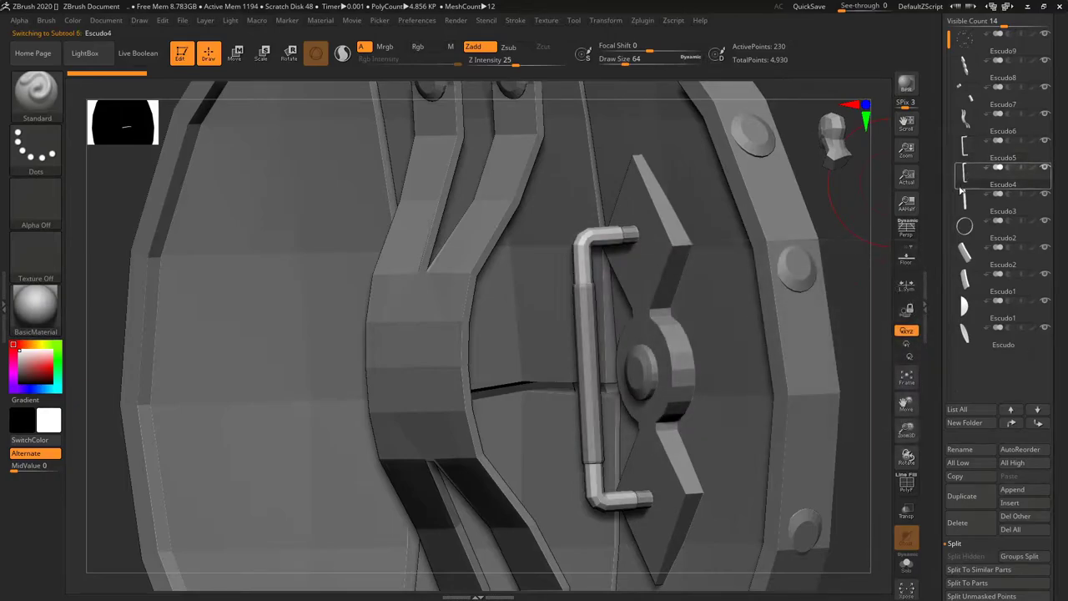
click(960, 152)
scroll(1009, 250, down, 1)
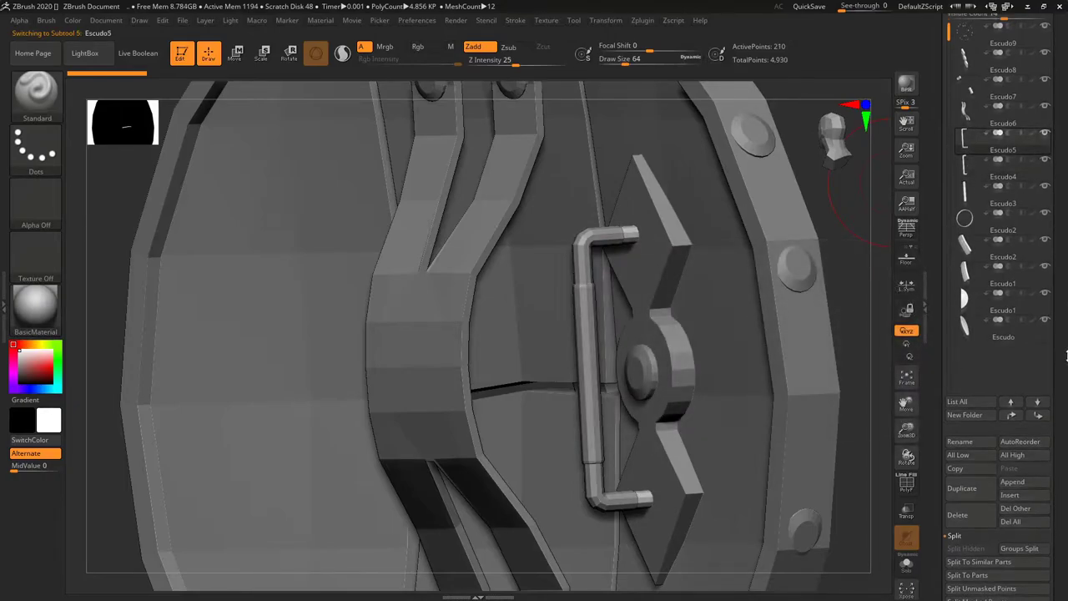
scroll(1017, 459, down, 3)
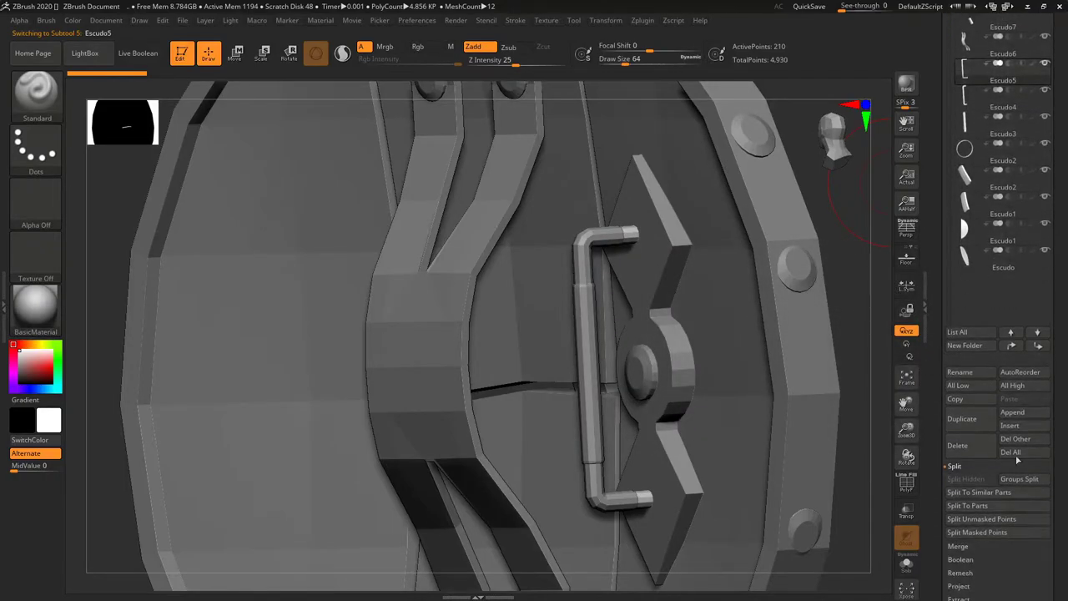
Step: Merge the handle bracket and top bracket down into one handle subtool, leaving ten subtools
click(962, 547)
click(981, 493)
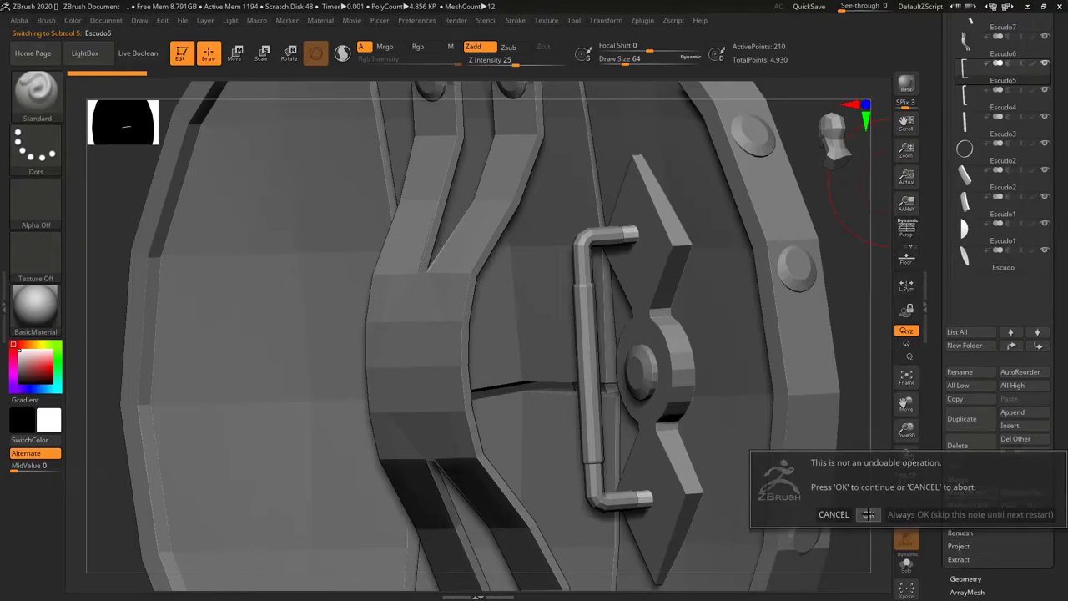
click(868, 511)
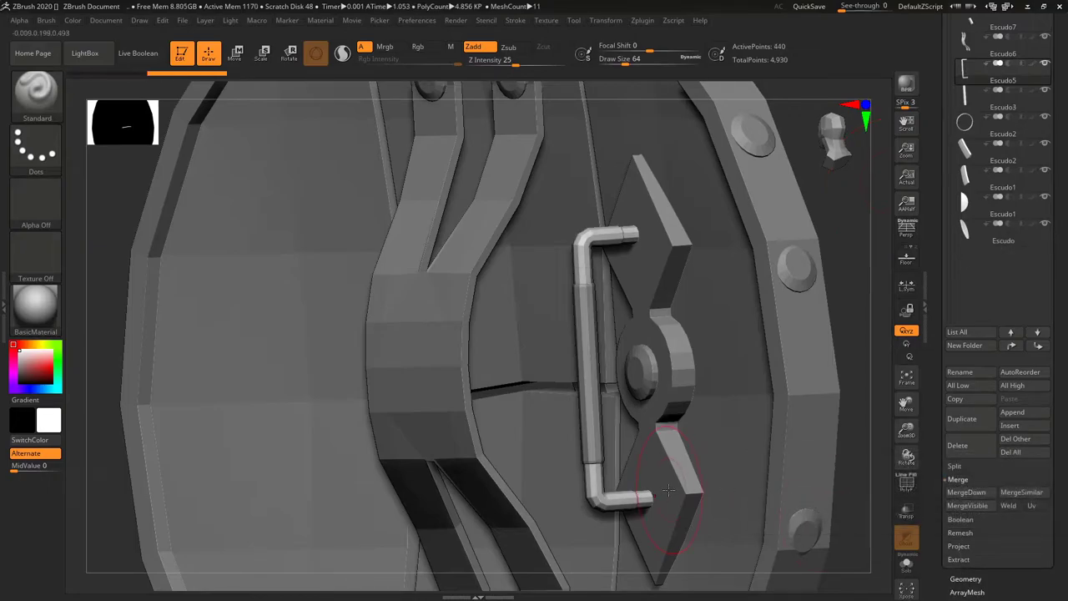
click(977, 100)
alt+click(582, 252)
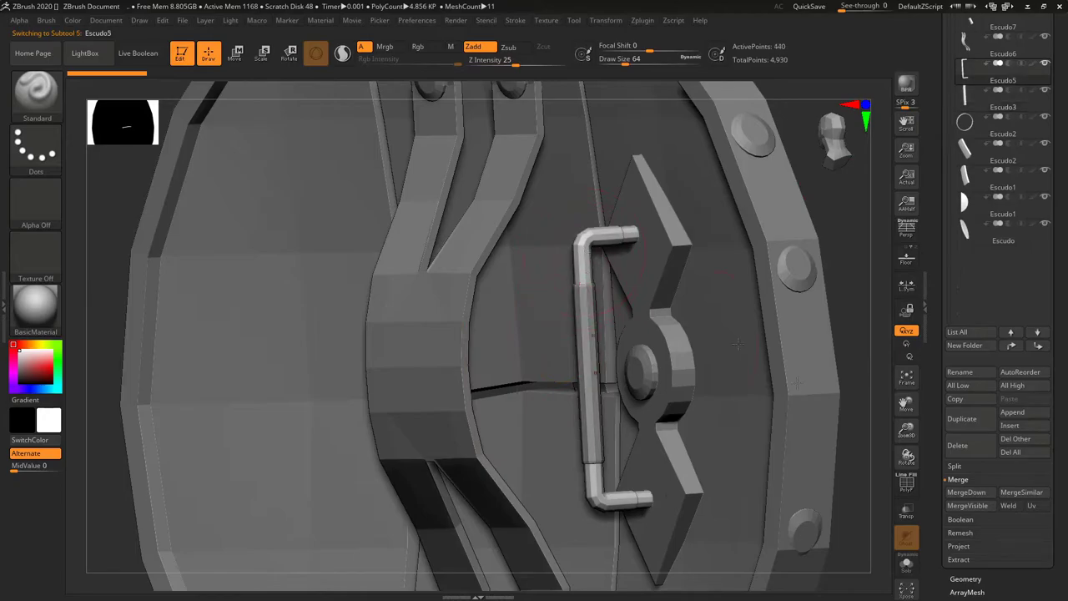
click(966, 492)
click(868, 517)
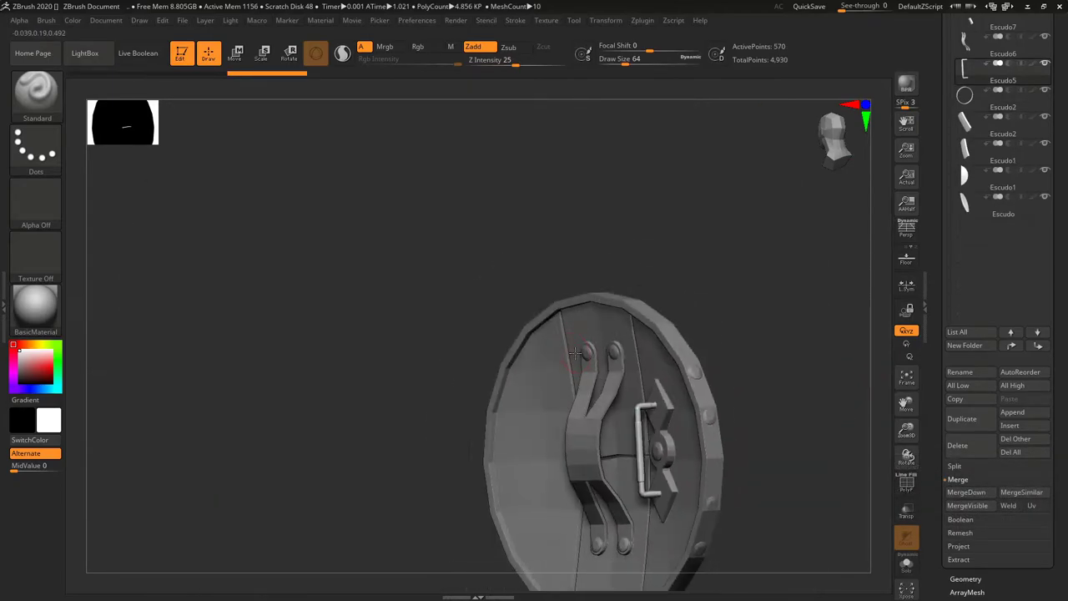
Step: Orbit to the shield's back and select the lower middle plank
shift+drag(750, 309, 533, 367)
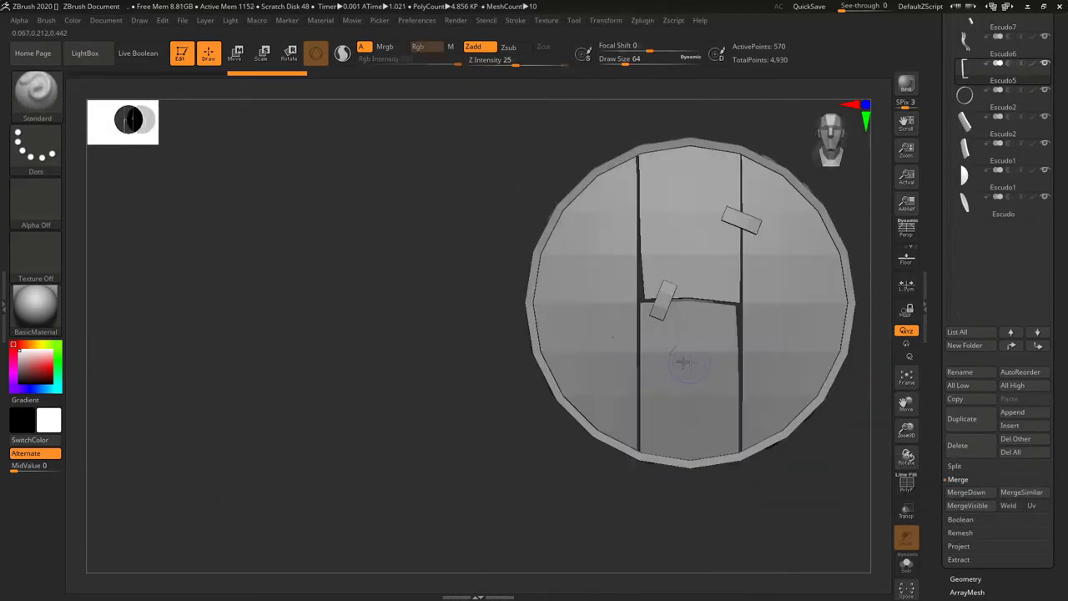
alt+click(524, 372)
right_drag(523, 372, 507, 380)
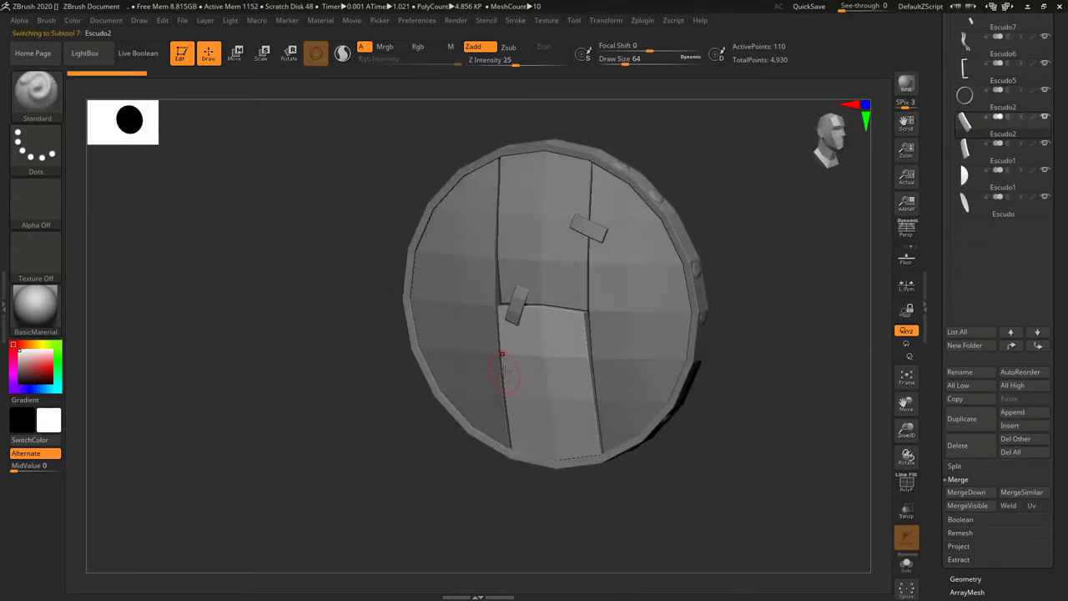
Step: Subdivide the lower middle plank to four levels, checking its polygon wireframe with PolyF
mouse_move(484, 367)
right_down()
mouse_move(543, 365)
mouse_move(582, 397)
right_up()
key(ctrl+d)
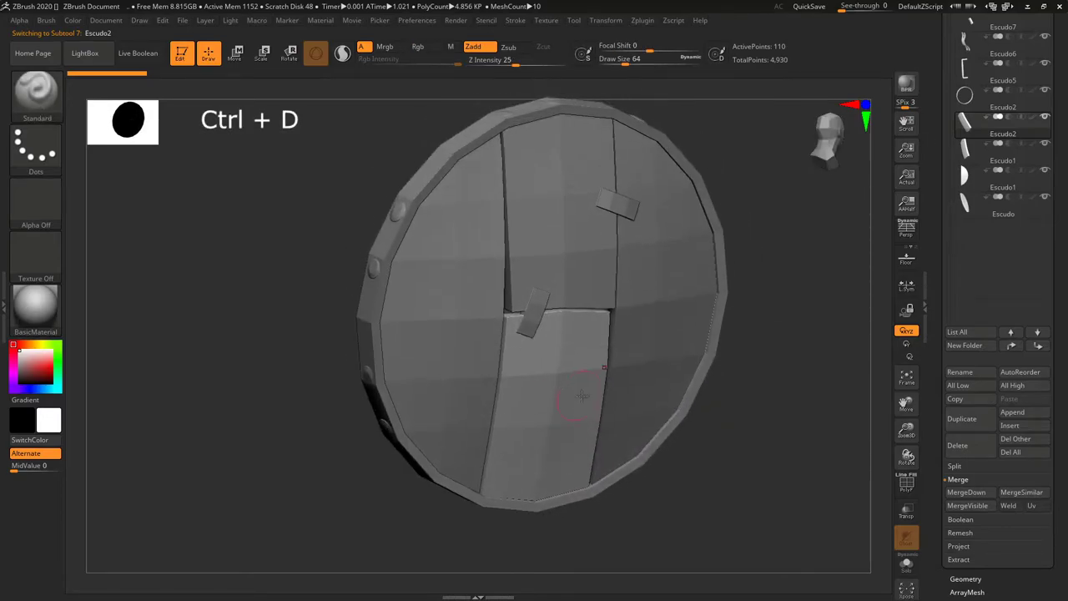
drag(986, 591, 987, 497)
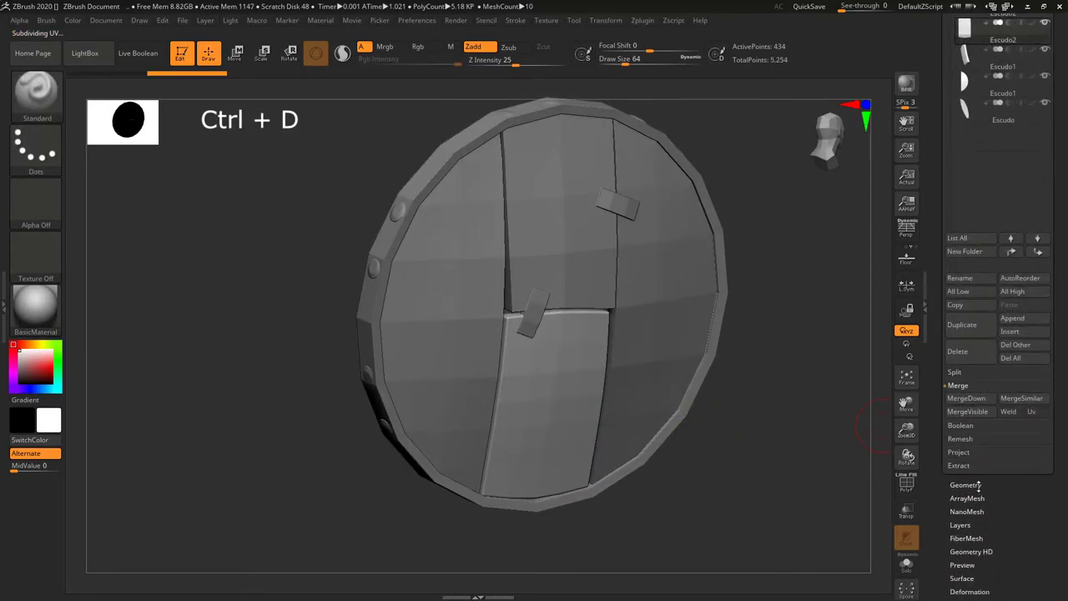
click(965, 485)
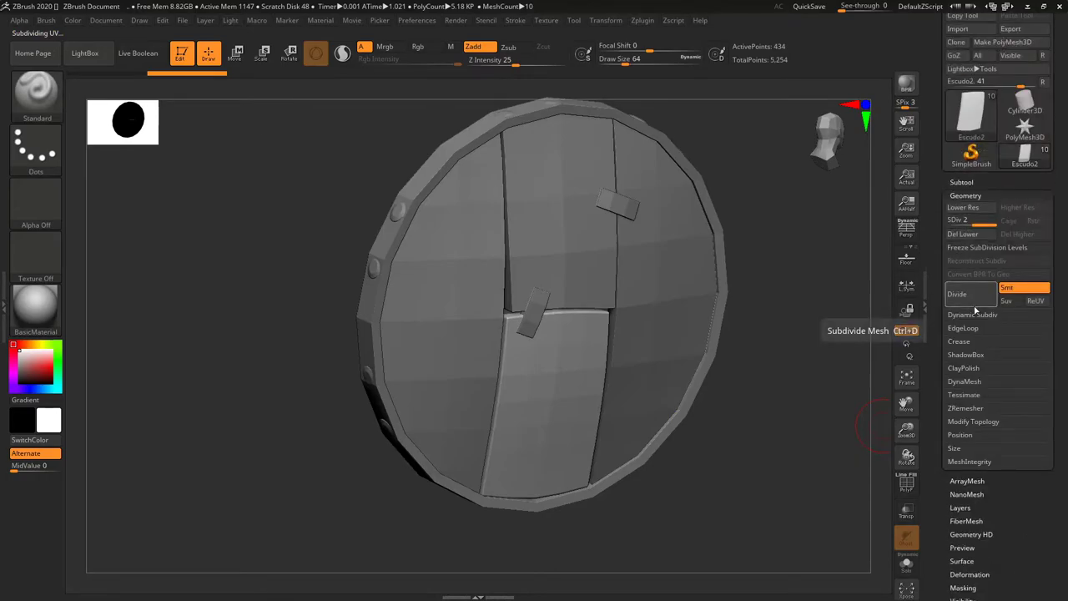
key(shift+f)
ctrl+right_drag(564, 397, 678, 402)
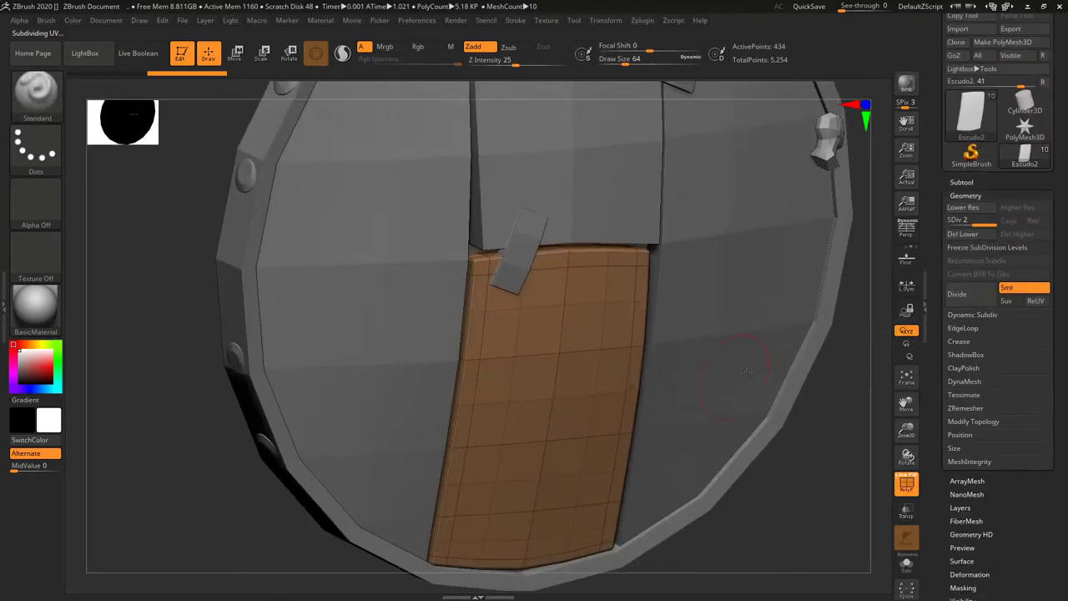
key(shift+d)
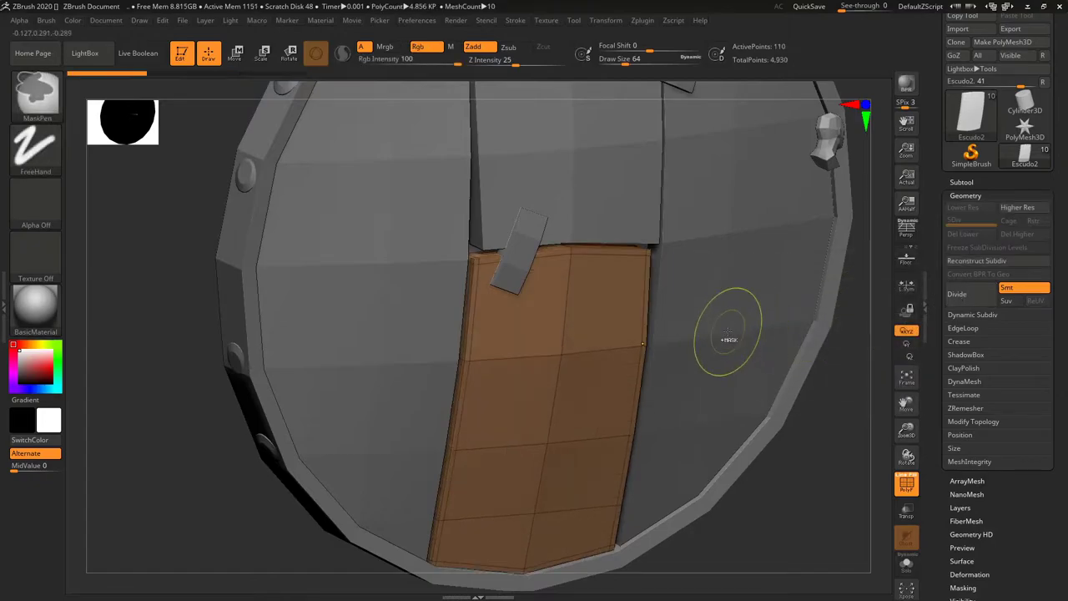
click(956, 294)
click(955, 294)
click(956, 294)
key(shift+f)
Step: Toggle the wireframe off, reframe the shield, and select the upper middle and right planks
shift+right_drag(551, 316, 565, 360)
key(shift+f)
key(shift+f)
key(shift+f)
key(shift+f)
click(906, 484)
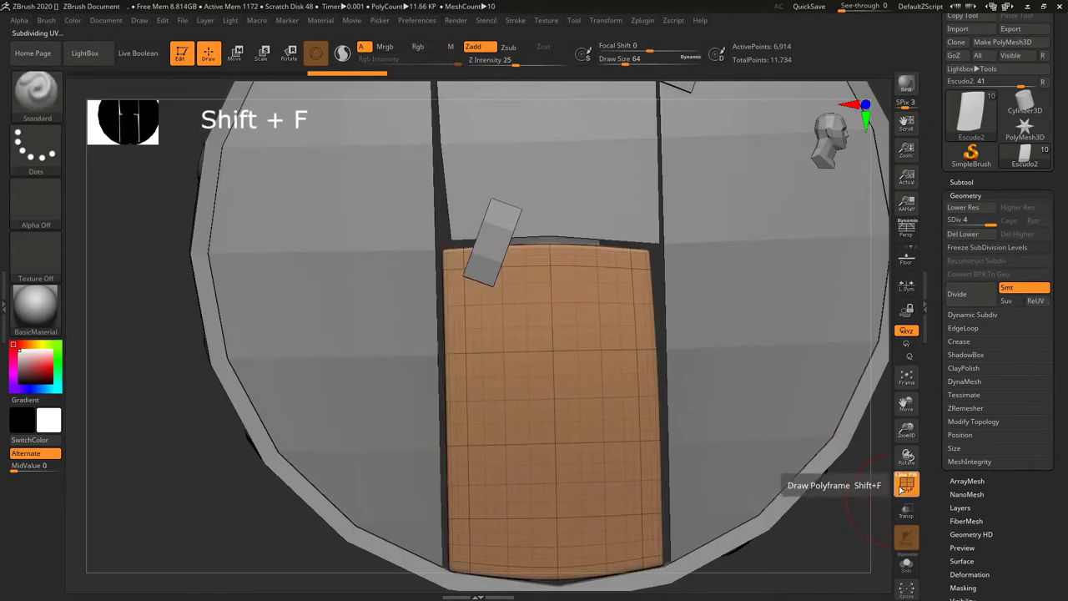
click(906, 484)
ctrl+right_drag(801, 468, 625, 370)
ctrl+right_drag(647, 322, 644, 311)
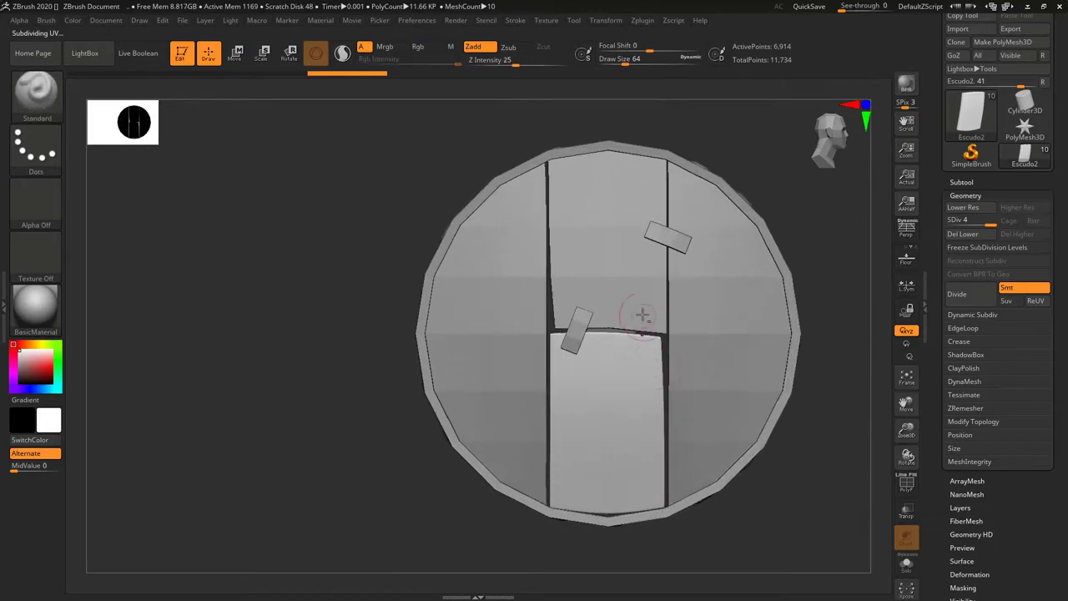
alt+click(645, 314)
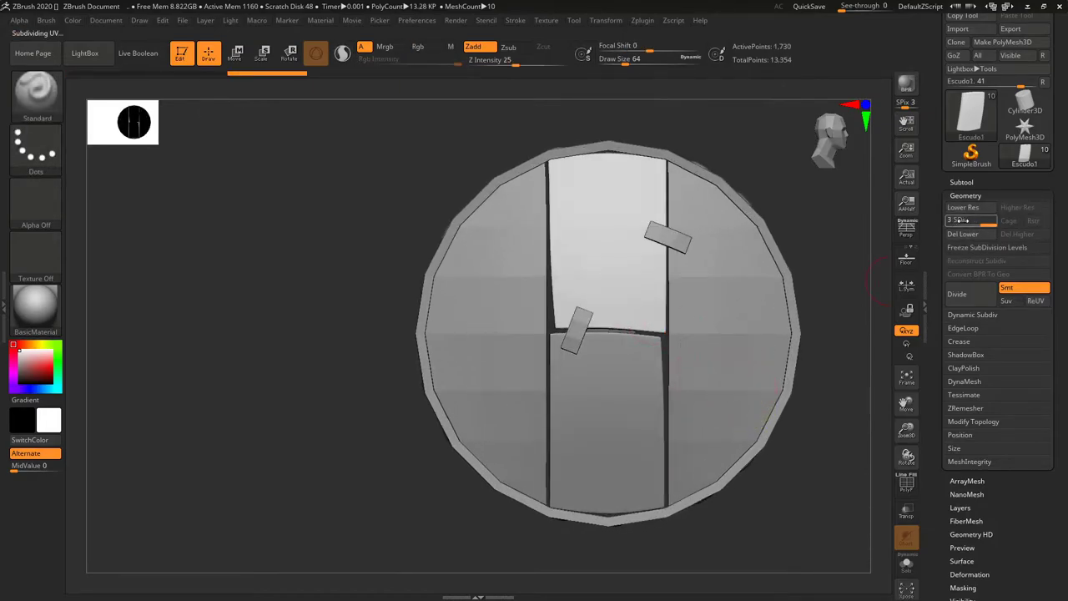
alt+click(725, 334)
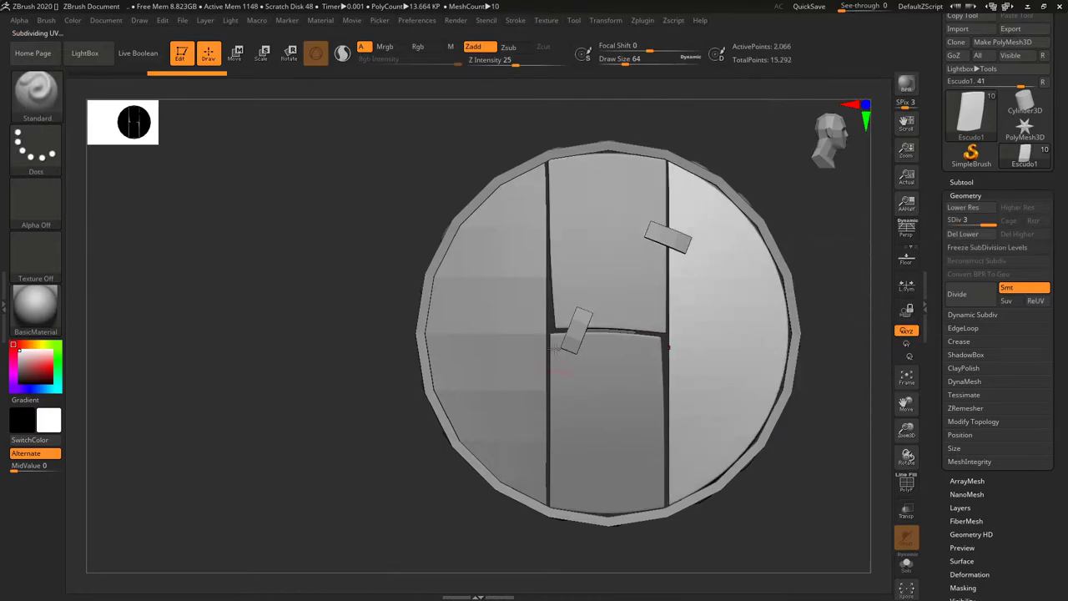
drag(743, 240, 742, 294)
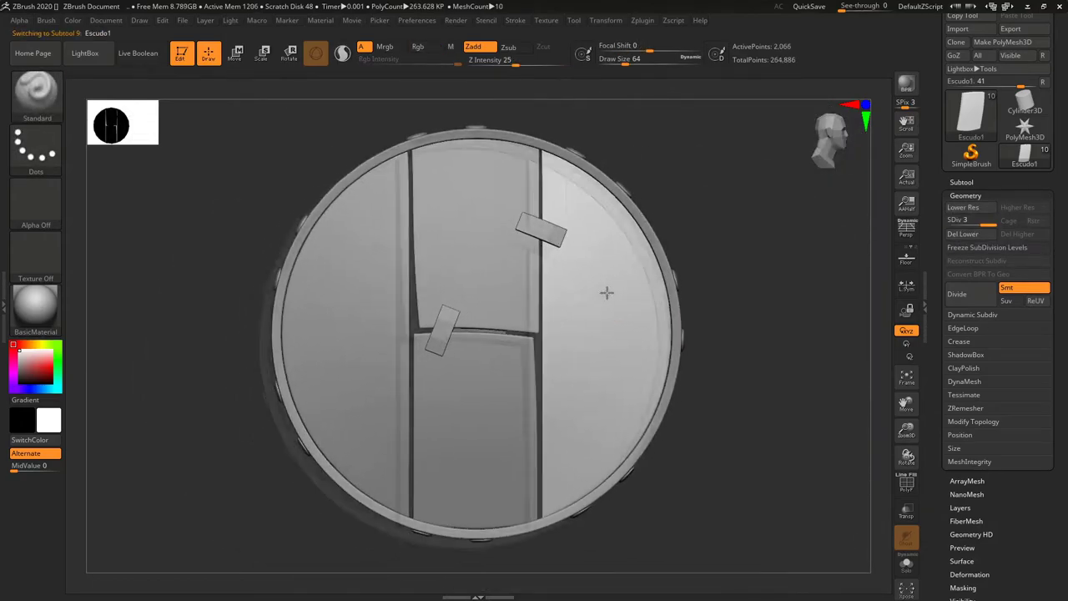
Step: Reframe the shield and make the middle and then the right plank active
scroll(607, 292, up, 3)
scroll(626, 379, up, 2)
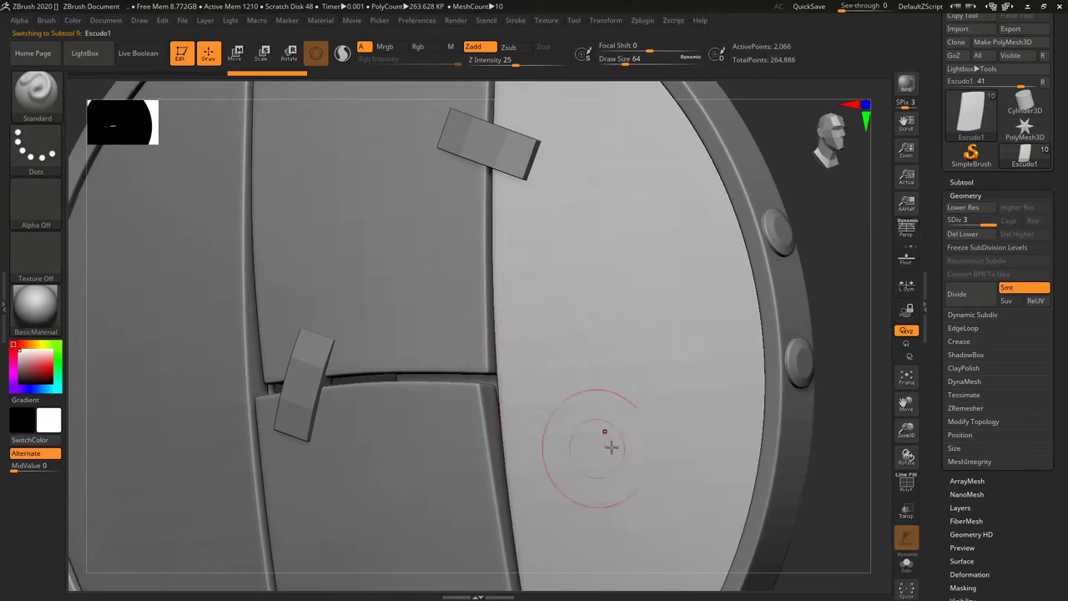
key(ctrl)
key(f)
mouse_move(584, 392)
right_down()
mouse_move(632, 391)
mouse_move(601, 359)
right_up()
alt+click(519, 298)
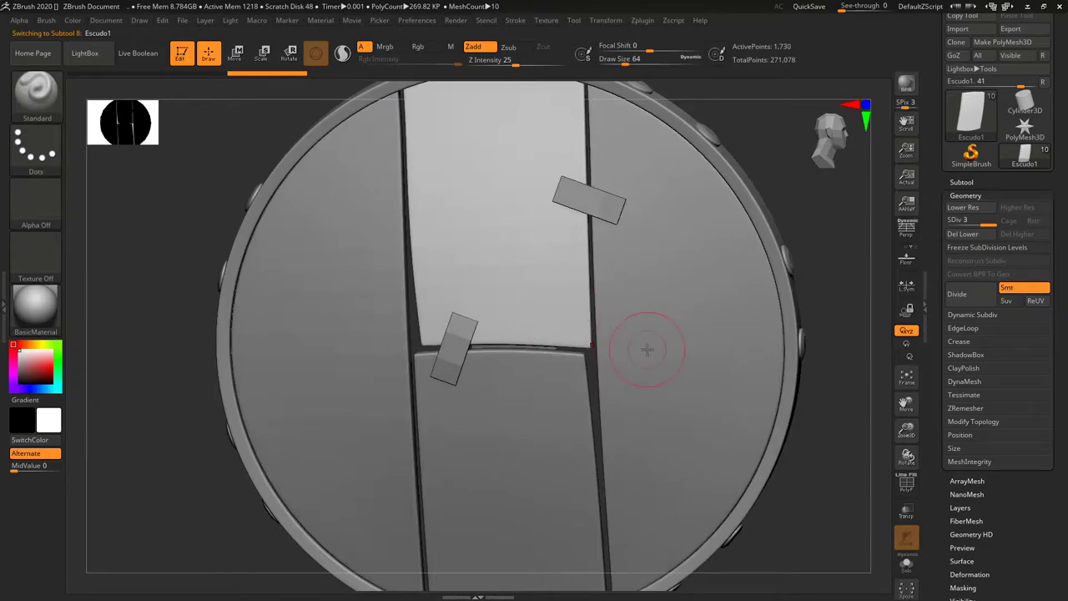
key(ctrl)
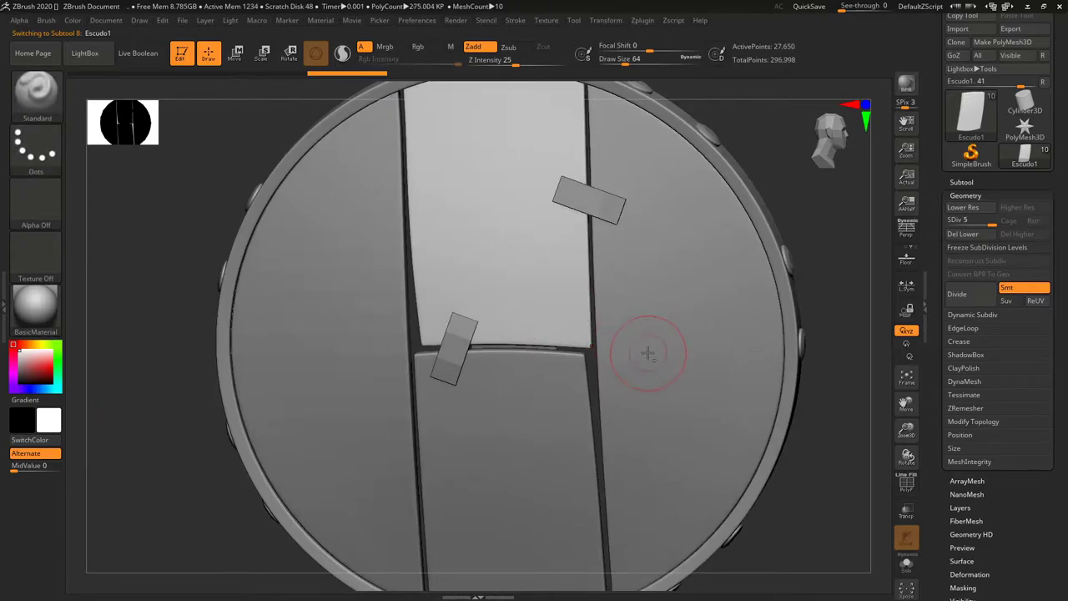
alt+click(636, 367)
Step: Select the left, lower middle and Escudo1 planks in turn while rotating the shield
key(ctrl)
alt+click(357, 380)
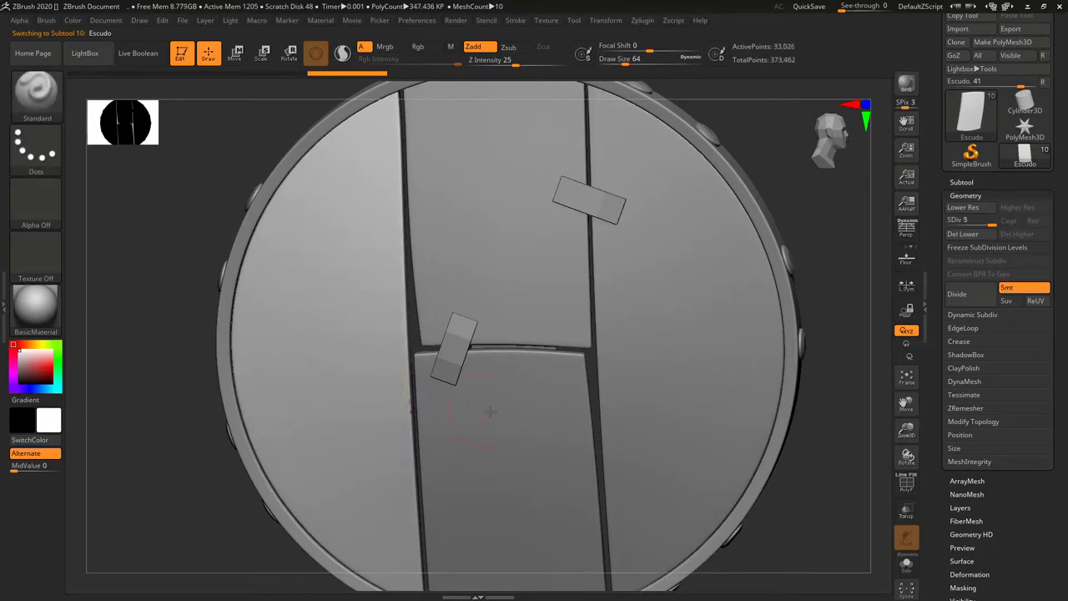
right_drag(357, 380, 589, 334)
alt+click(589, 333)
key(ctrl)
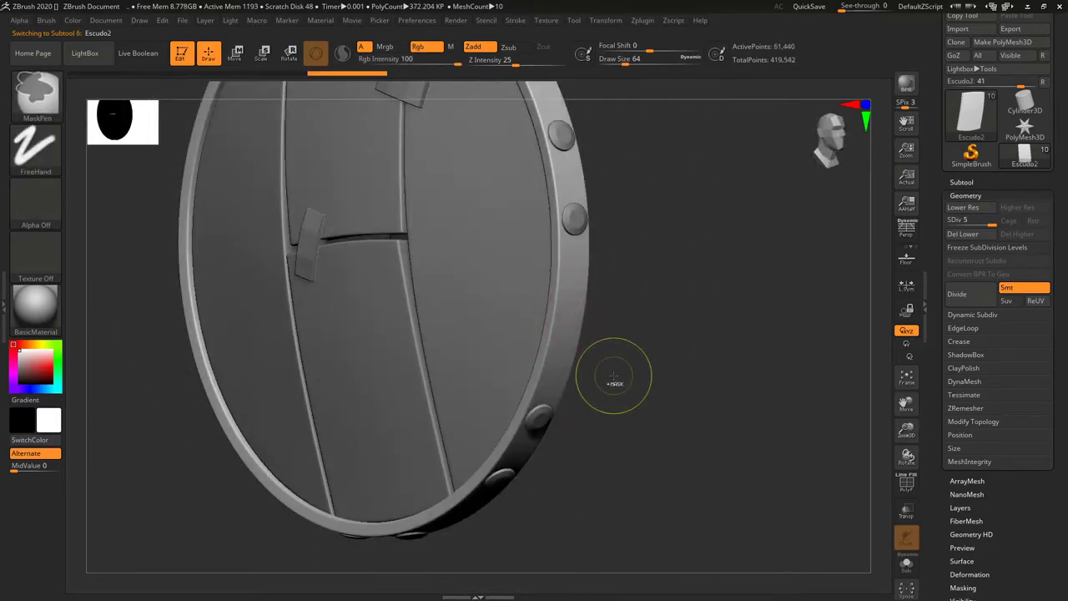
alt+click(465, 309)
mouse_move(465, 309)
right_down()
mouse_move(489, 245)
mouse_move(519, 279)
mouse_move(501, 289)
right_up()
mouse_move(461, 237)
right_down()
mouse_move(510, 288)
mouse_move(501, 295)
mouse_move(479, 205)
right_up()
key(shift)
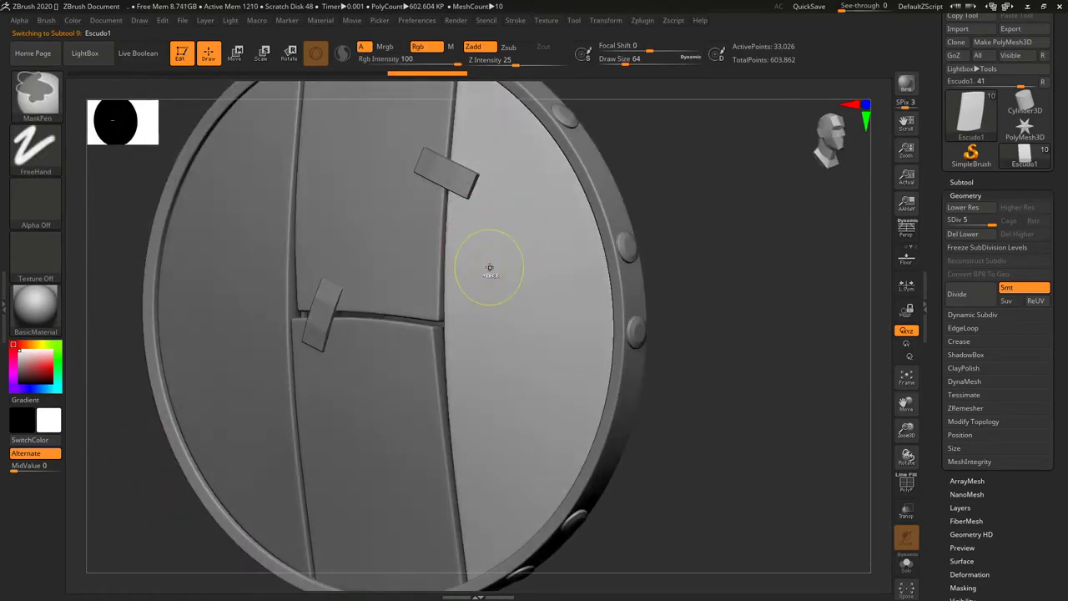
Step: Bulge and smooth the right plank with ClayBuildup at lowest SDiv, step back up, undo a trial stroke
key(b)
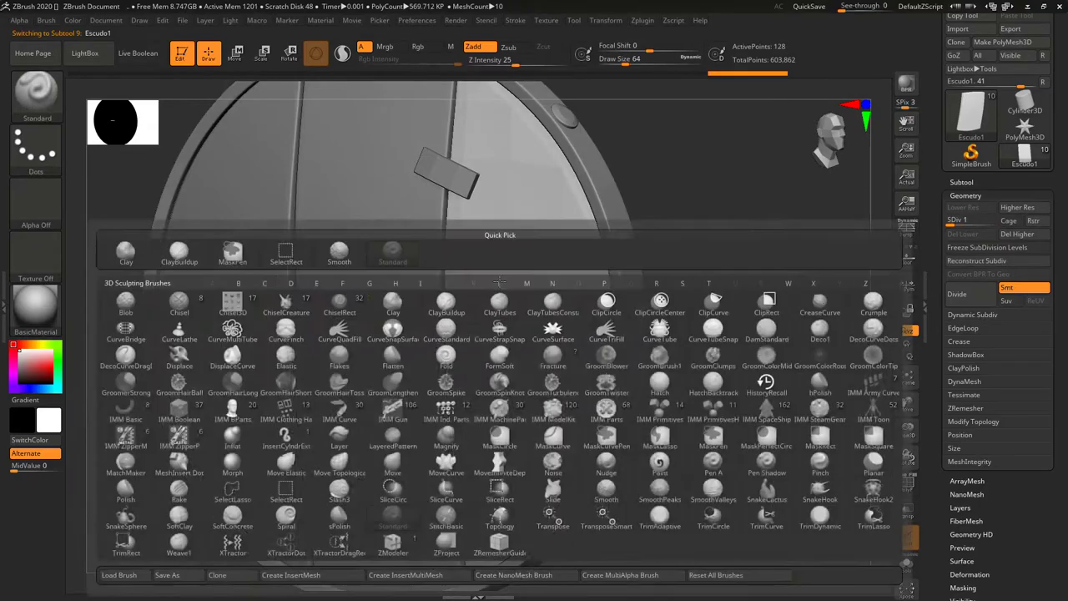
key(shift+d)
key(shift+f)
key(shift+f)
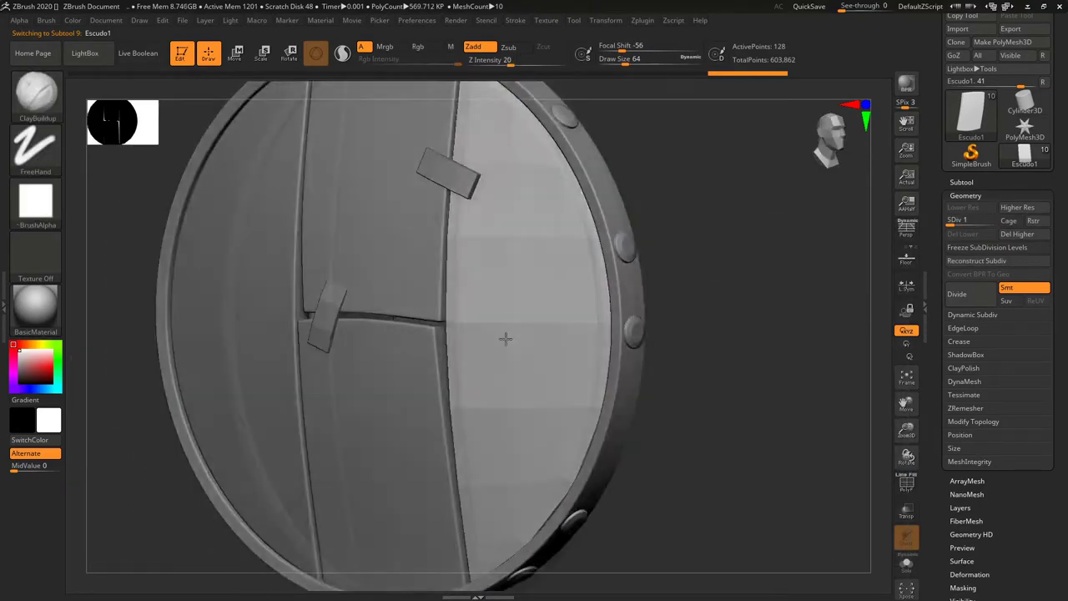
right_drag(505, 339, 512, 286)
mouse_move(493, 361)
mouse_down()
mouse_move(515, 191)
mouse_move(501, 389)
mouse_move(516, 216)
mouse_move(550, 443)
mouse_up()
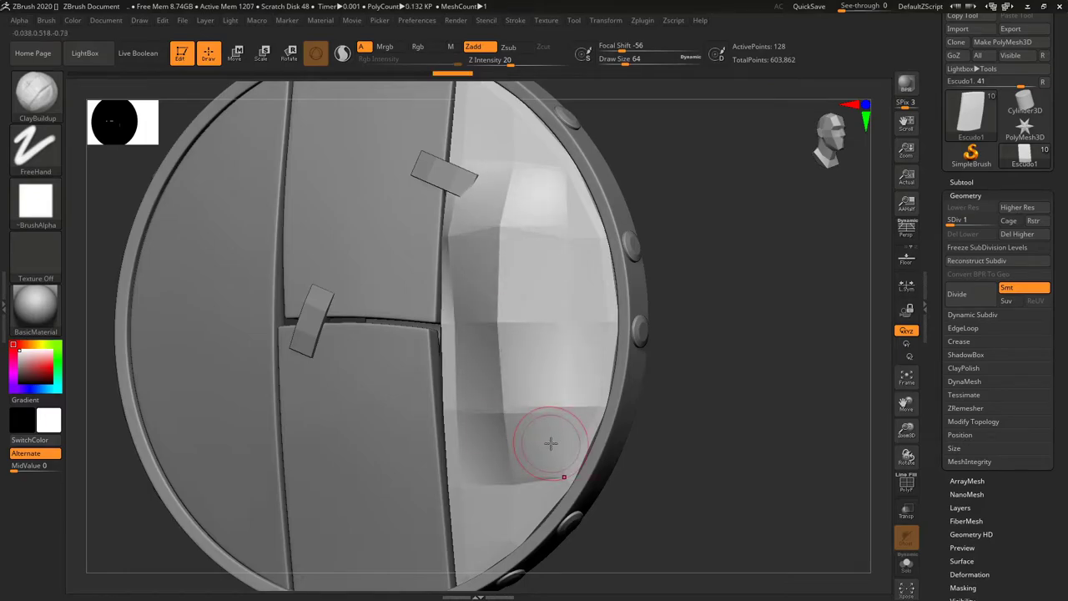
shift+drag(548, 437, 548, 435)
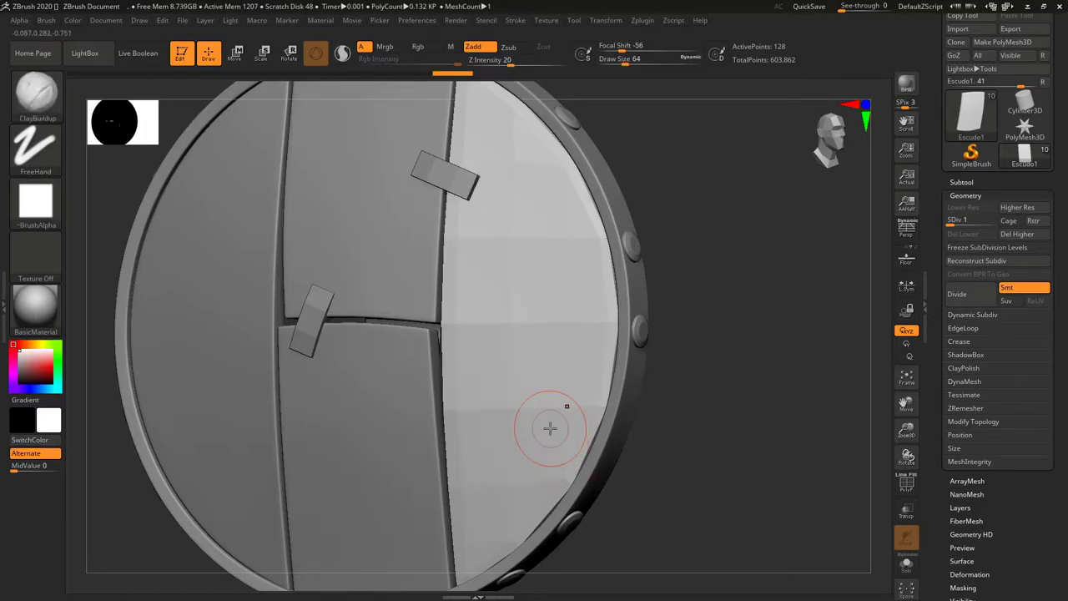
key(d)
key(d)
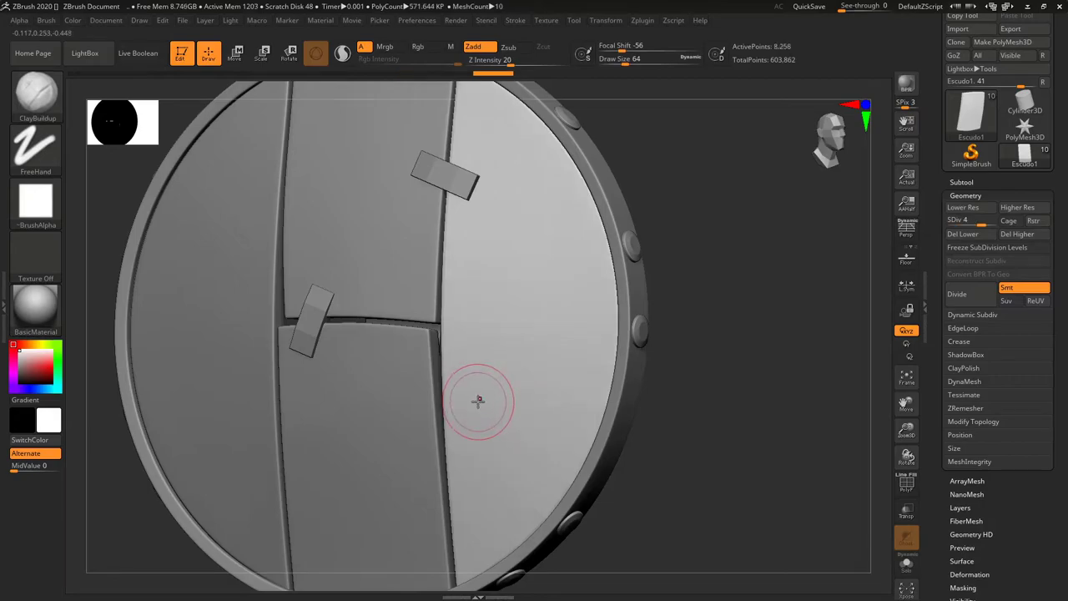
drag(478, 401, 522, 412)
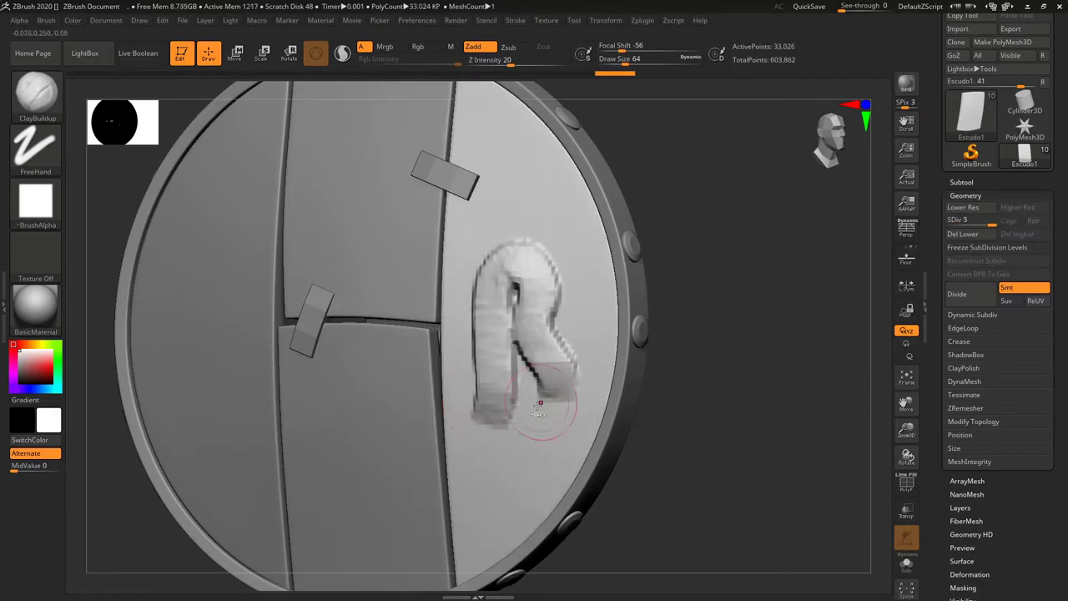
key(ctrl+z)
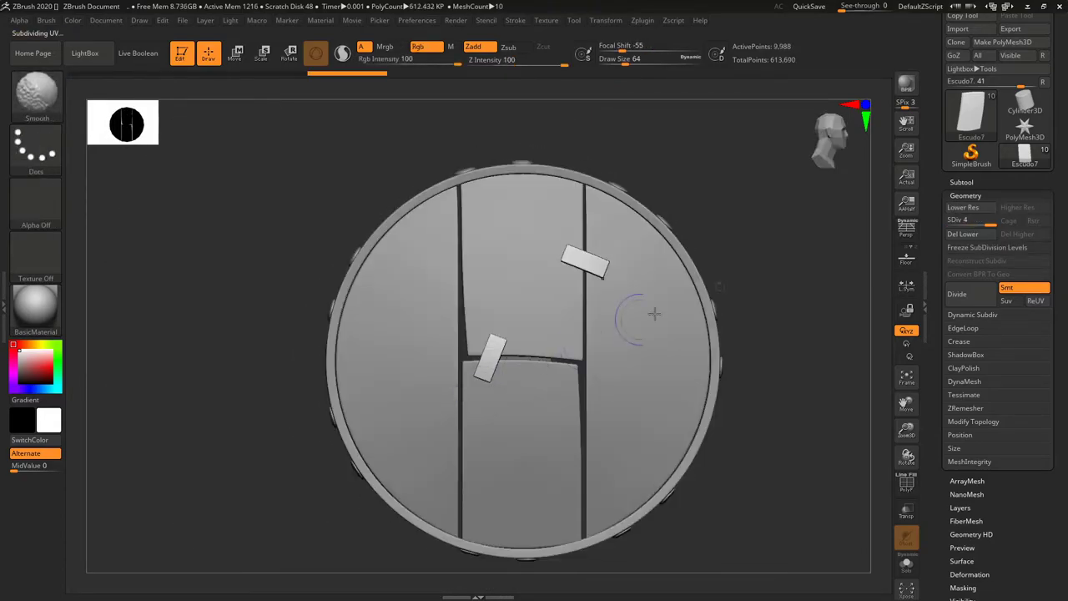
Step: Save the shield model as a ZTool file with Tool > Save As
drag(1029, 190, 1029, 239)
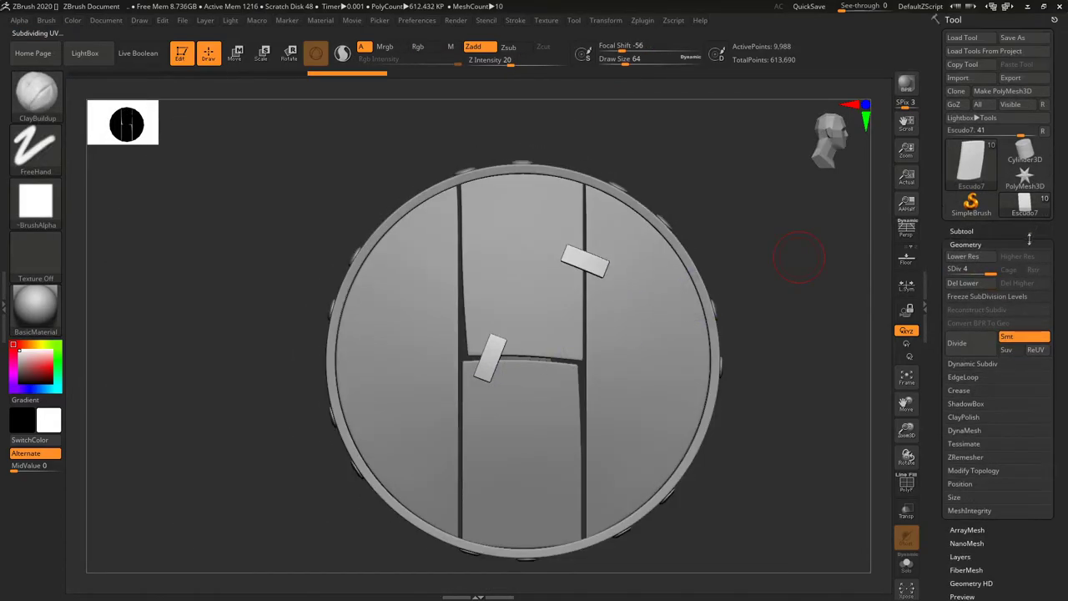
click(1032, 42)
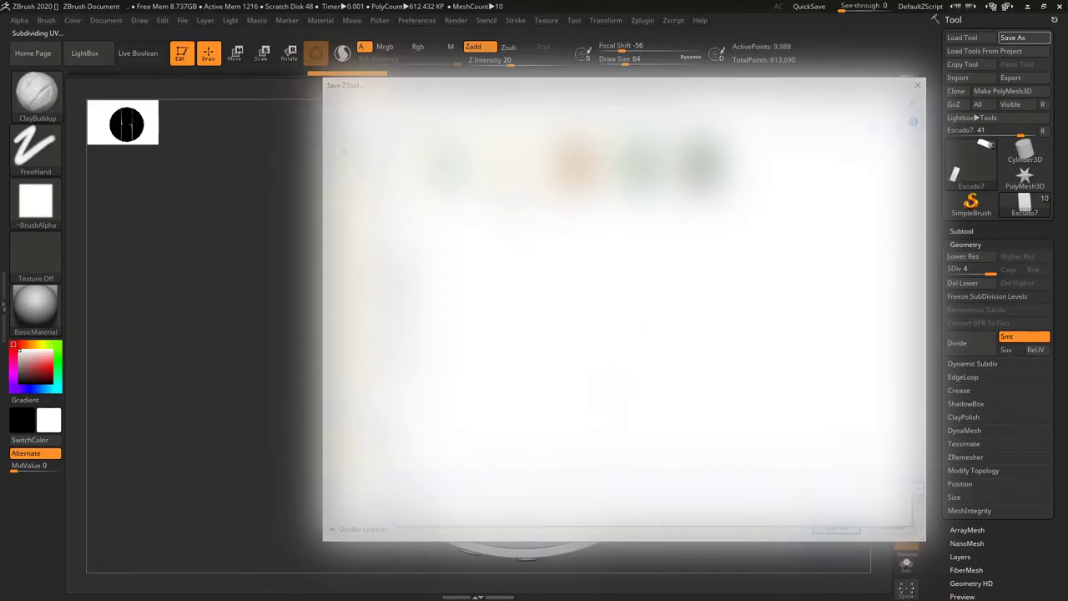
click(836, 528)
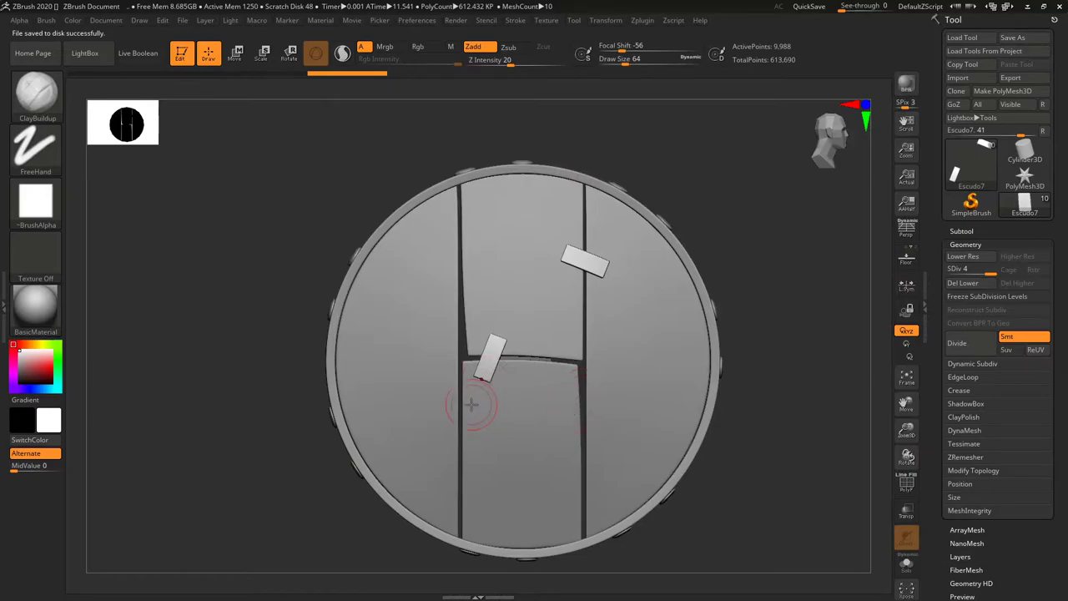
Step: Launch PureRef from the Windows search
key(super)
text(pure)
key(Return)
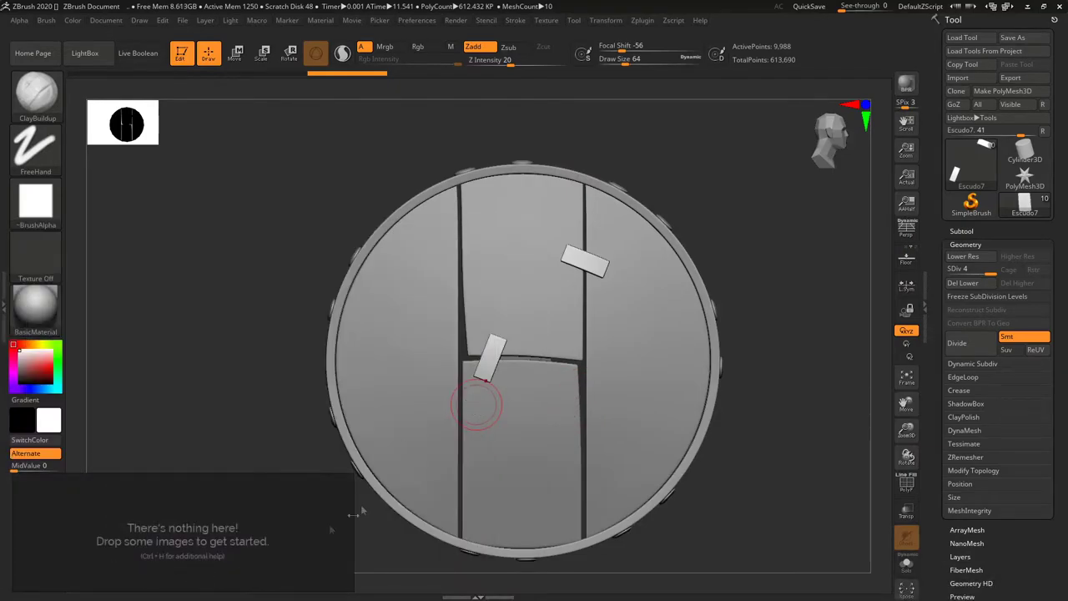
Step: Load a recent reference board in PureRef and shrink it into the bottom-left corner
right_click(209, 500)
click(459, 519)
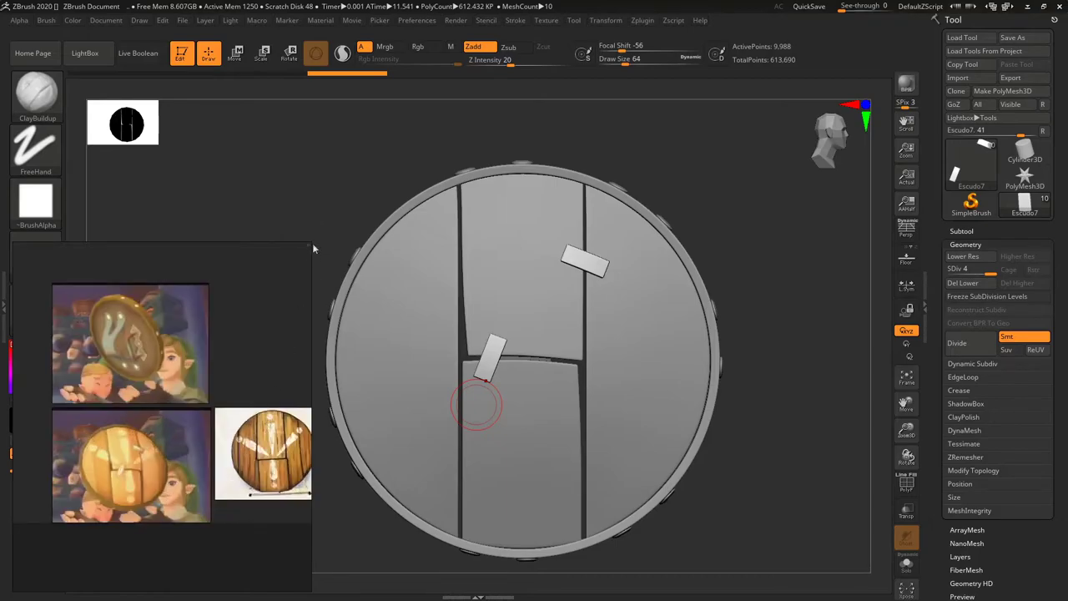
drag(310, 246, 178, 362)
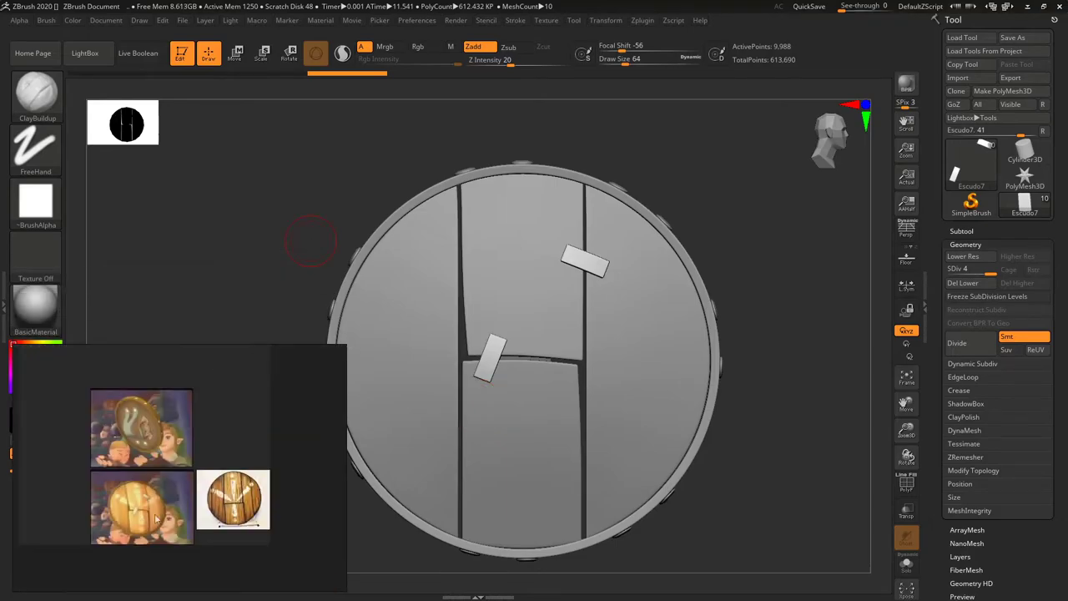
scroll(170, 515, up, 3)
Step: Make the Escudo1 planks the active subtool and reposition the shield in view
mouse_move(508, 378)
right_down()
mouse_move(620, 386)
mouse_move(608, 388)
right_up()
alt+click(576, 355)
alt+right_drag(576, 355, 603, 317)
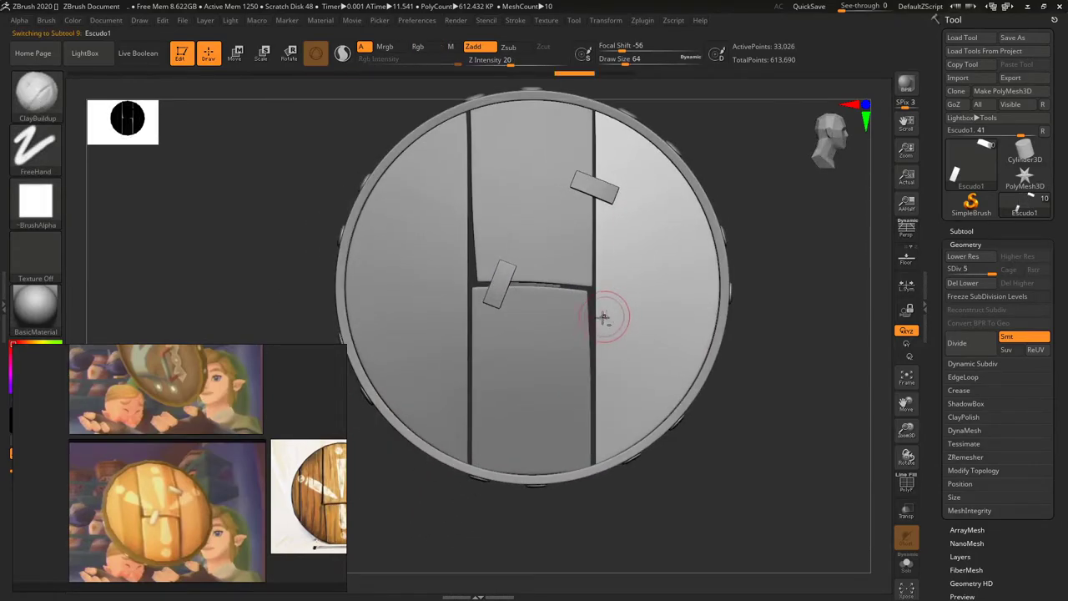
scroll(177, 514, up, 4)
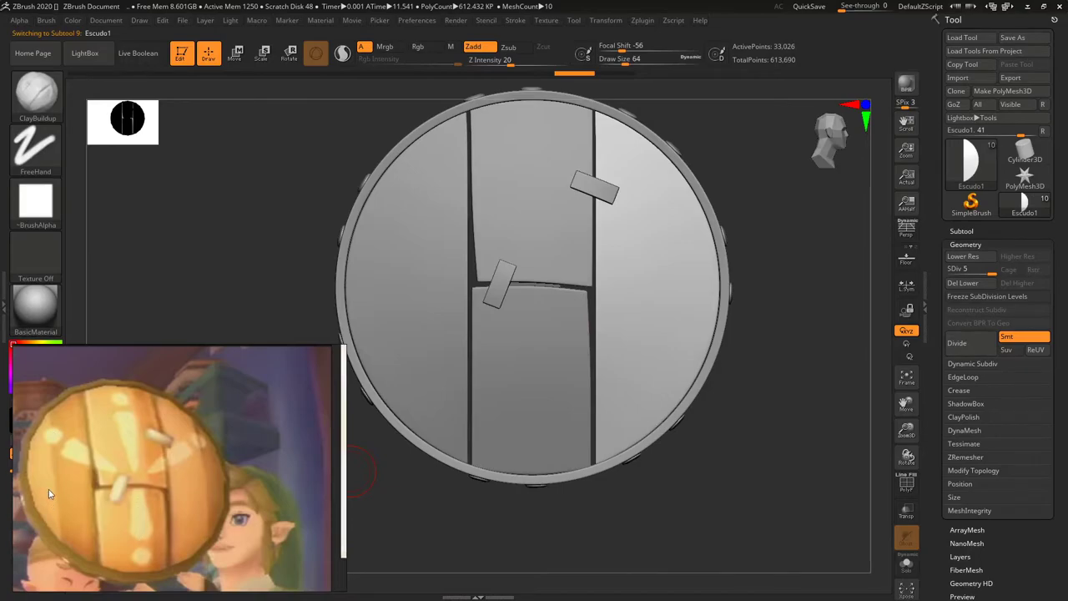
mouse_move(755, 316)
mouse_down()
mouse_move(743, 333)
mouse_move(717, 317)
mouse_up()
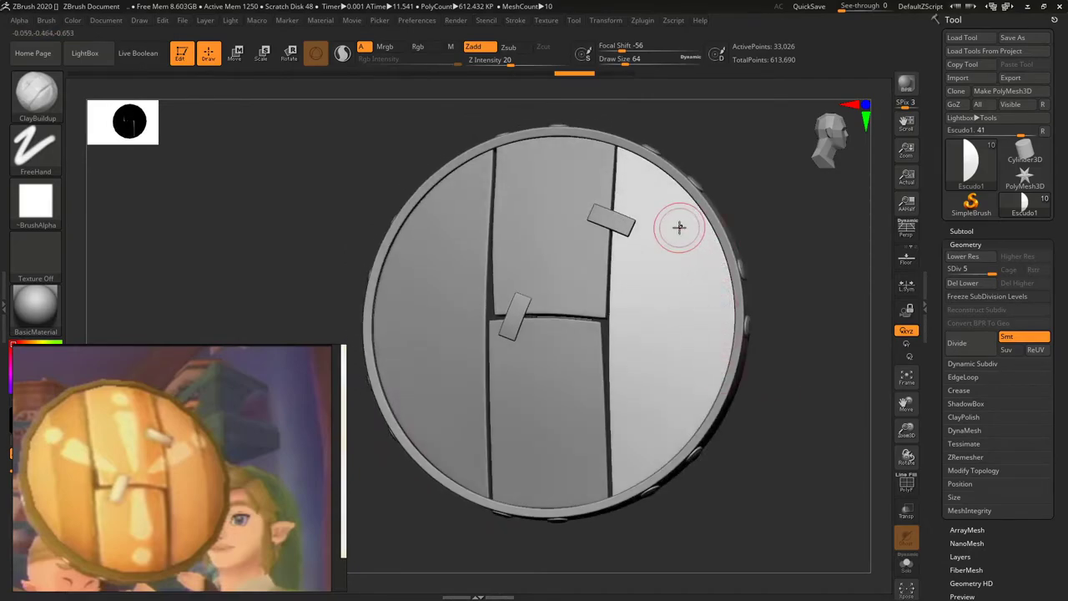
Step: Test the Fold brush with a curving stroke on the right plank, then undo it
click(48, 108)
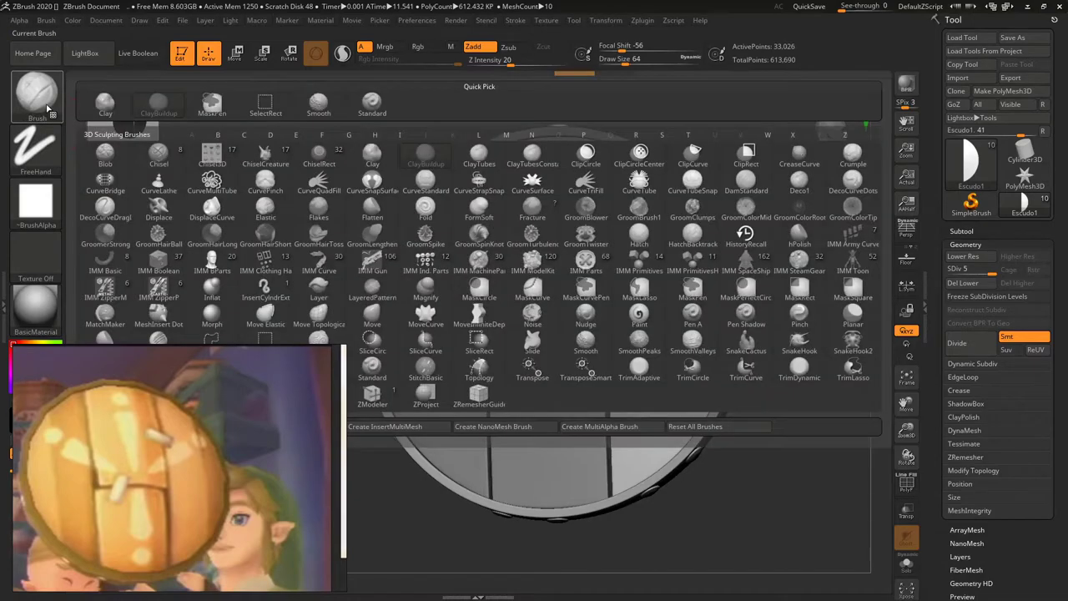
click(50, 107)
click(50, 107)
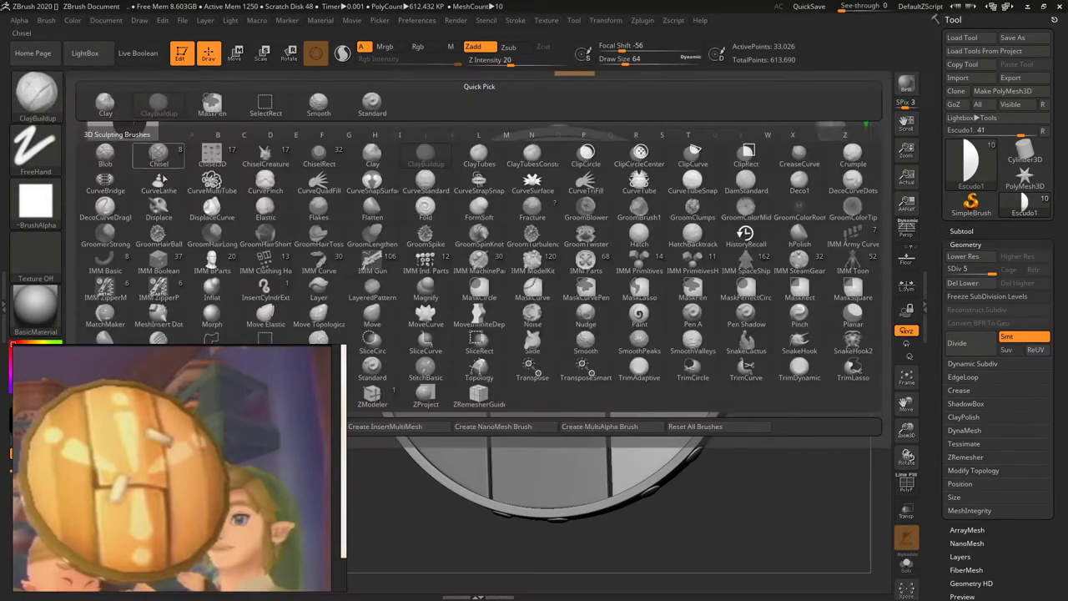
key(Escape)
key(b)
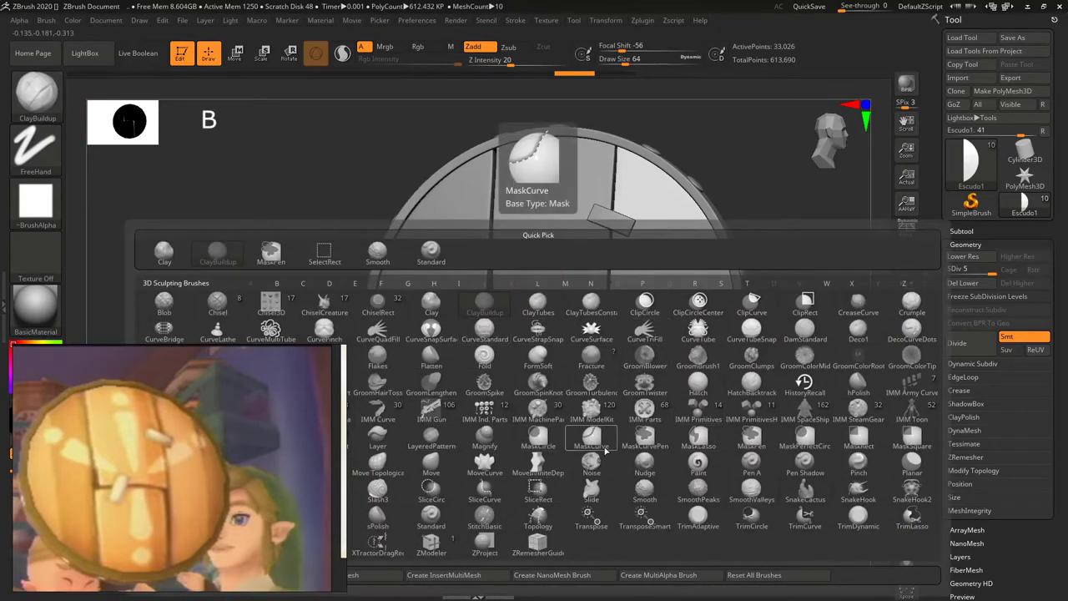
click(484, 364)
mouse_move(659, 271)
mouse_down()
mouse_move(682, 355)
mouse_move(667, 242)
mouse_up()
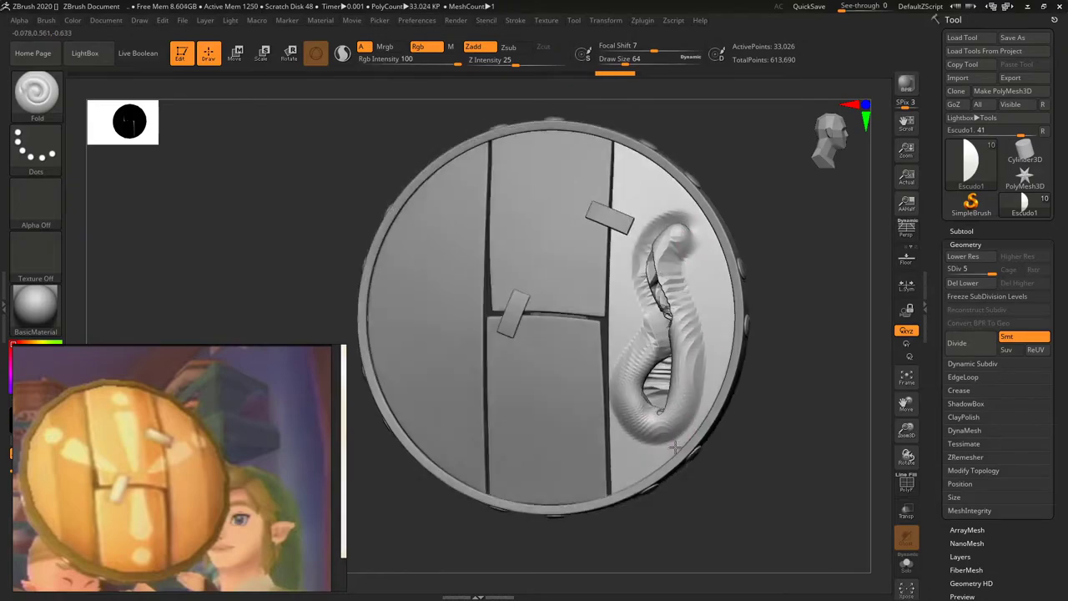
drag(801, 434, 842, 392)
ctrl+right_drag(634, 434, 689, 503)
key(ctrl+z)
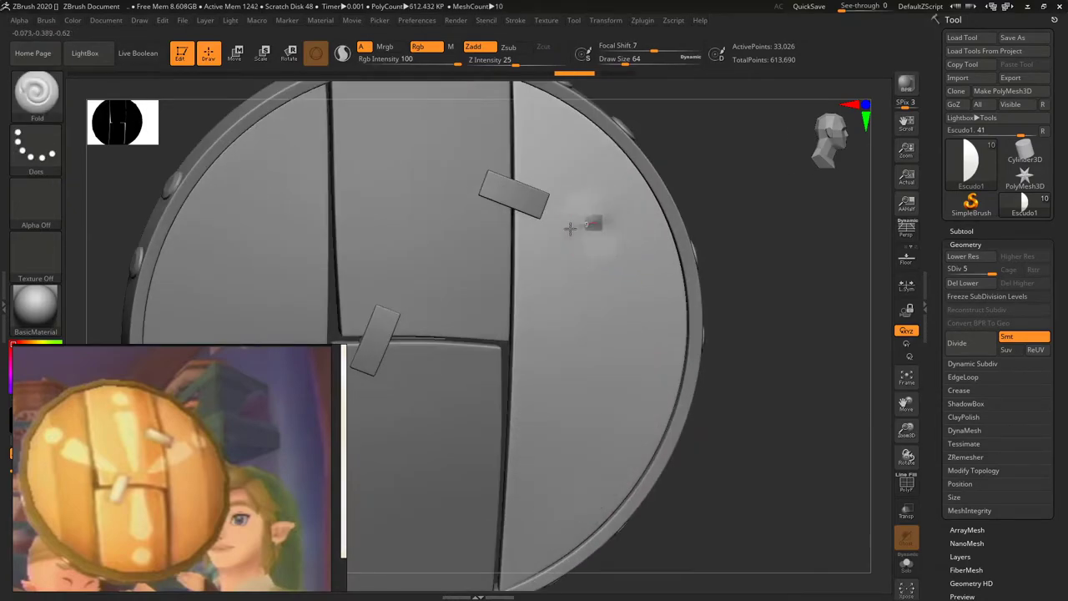
key(ctrl+shift+z)
key(ctrl+z)
Step: Test the Move brush by pulling a bump on the right plank, then undo it
key(b)
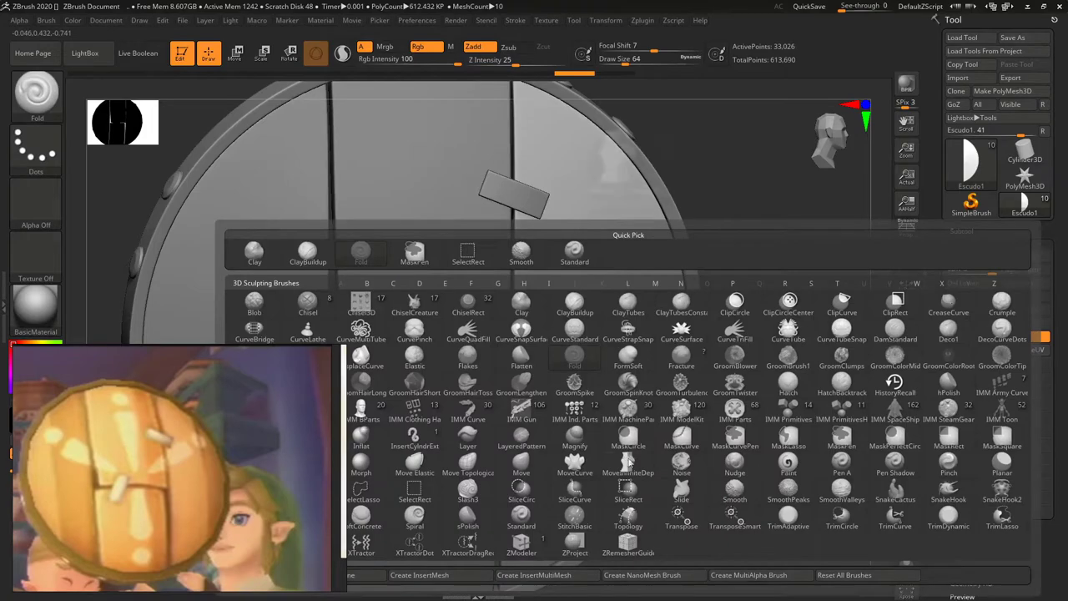
click(532, 472)
drag(601, 312, 675, 308)
drag(663, 404, 553, 428)
drag(584, 351, 664, 353)
key(ctrl+z)
Step: Choose DamStandard with B-D-S, undo a trial groove, and bring up the draw size
key(b)
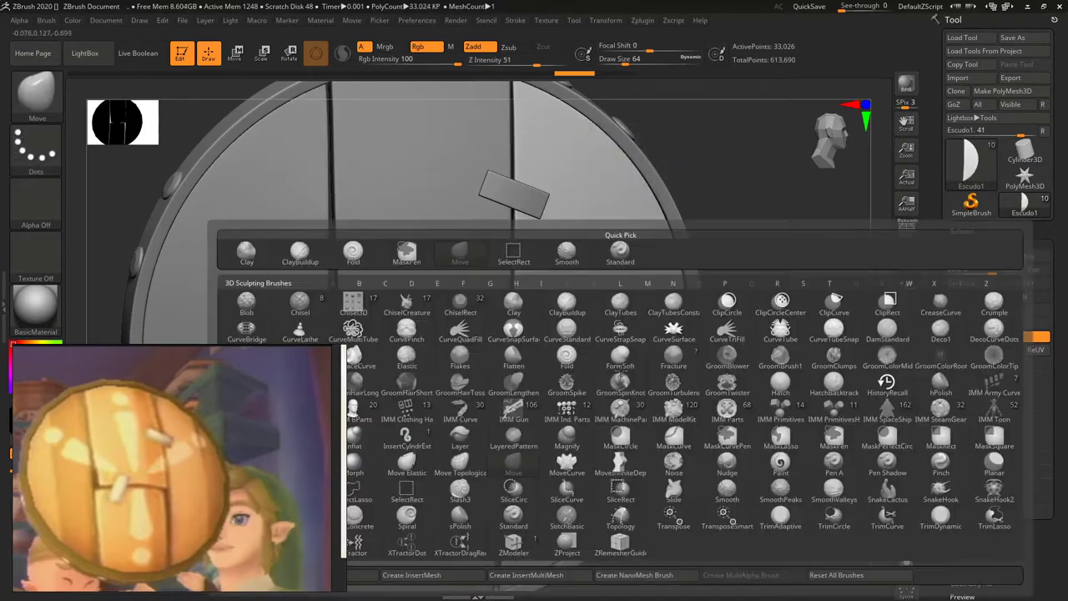
key(d)
key(s)
drag(594, 229, 596, 453)
key(ctrl+z)
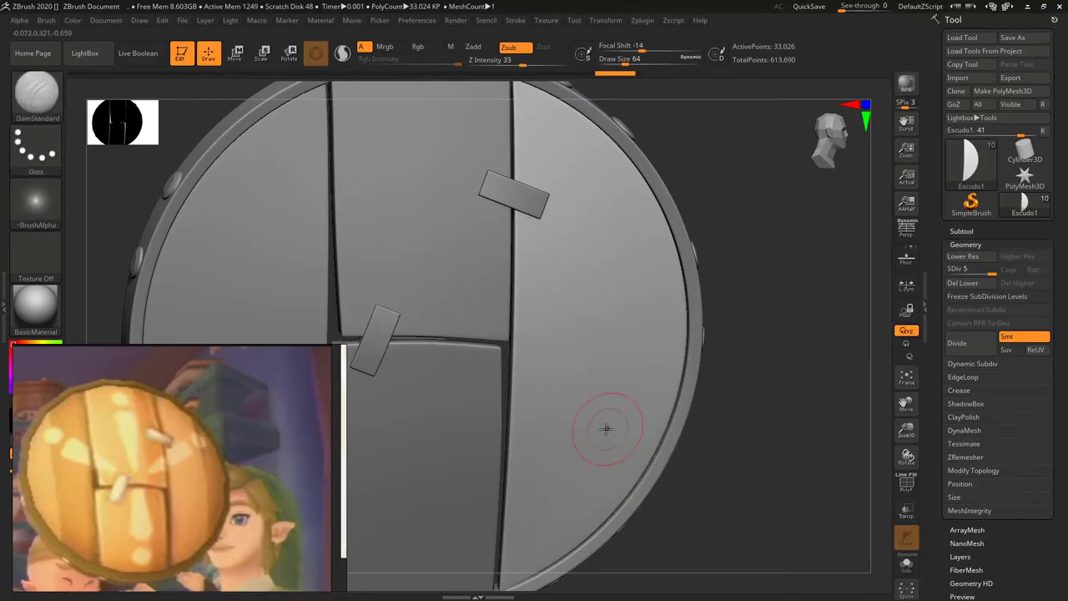
key(f)
key(f)
key(s)
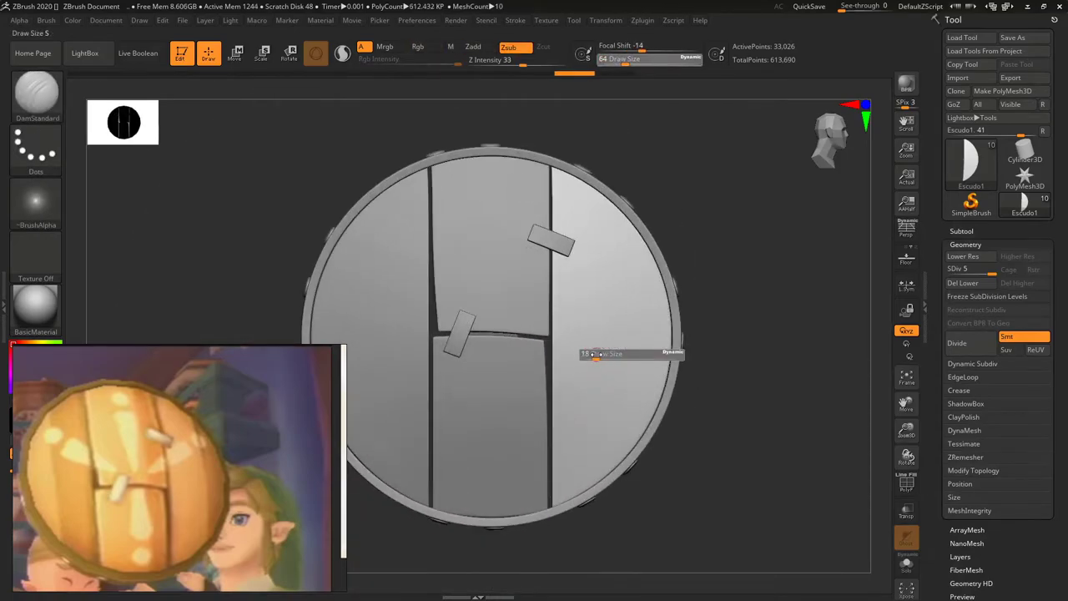
Step: Pick a D brush and test wavy strokes on the right plank, undoing each
key(b)
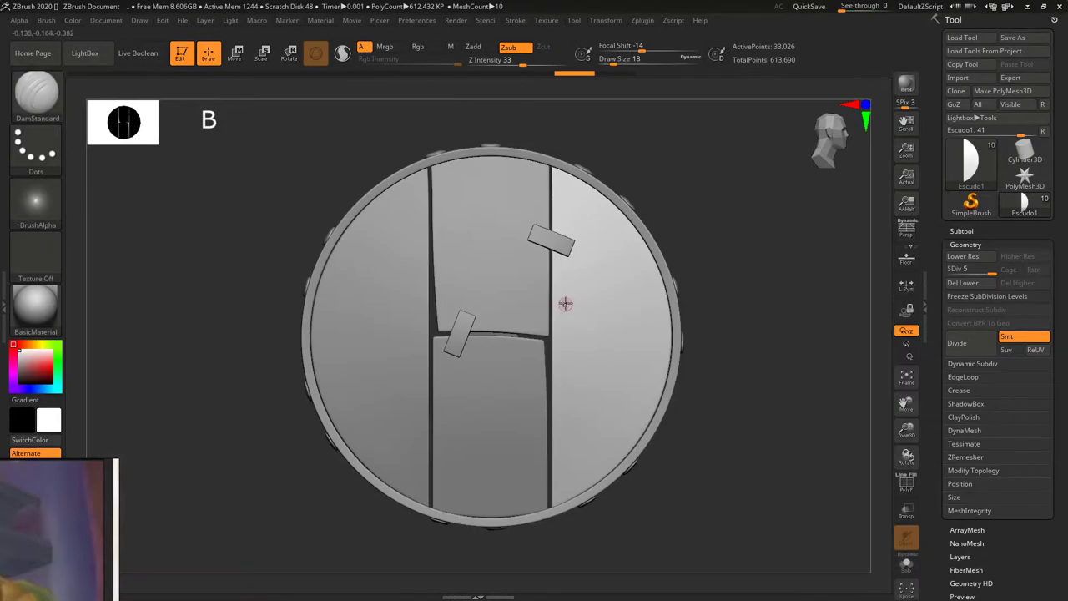
key(b)
key(d)
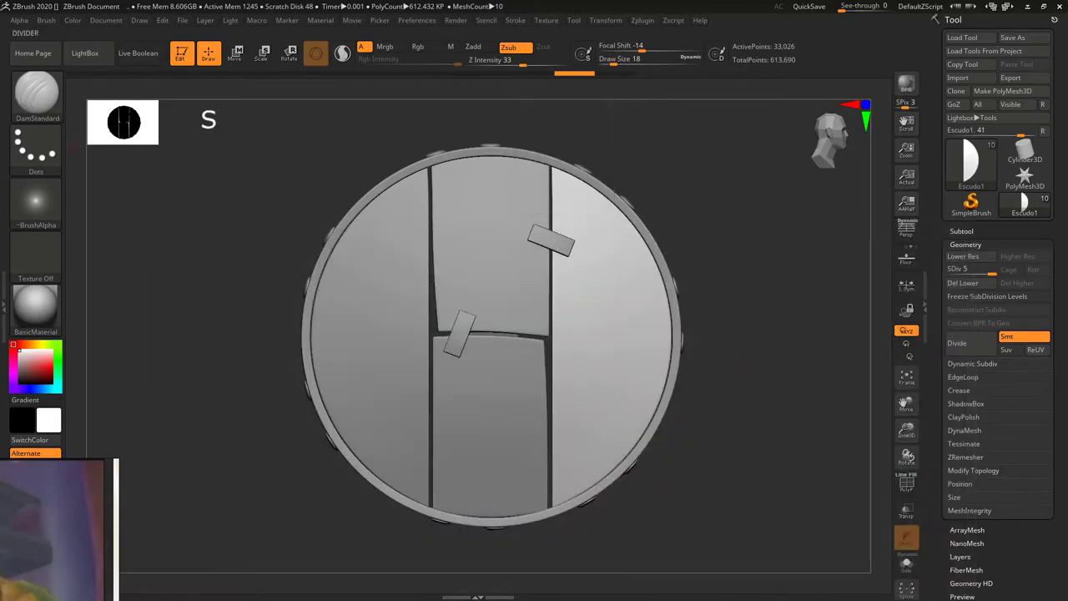
drag(586, 294, 610, 459)
key(ctrl+z)
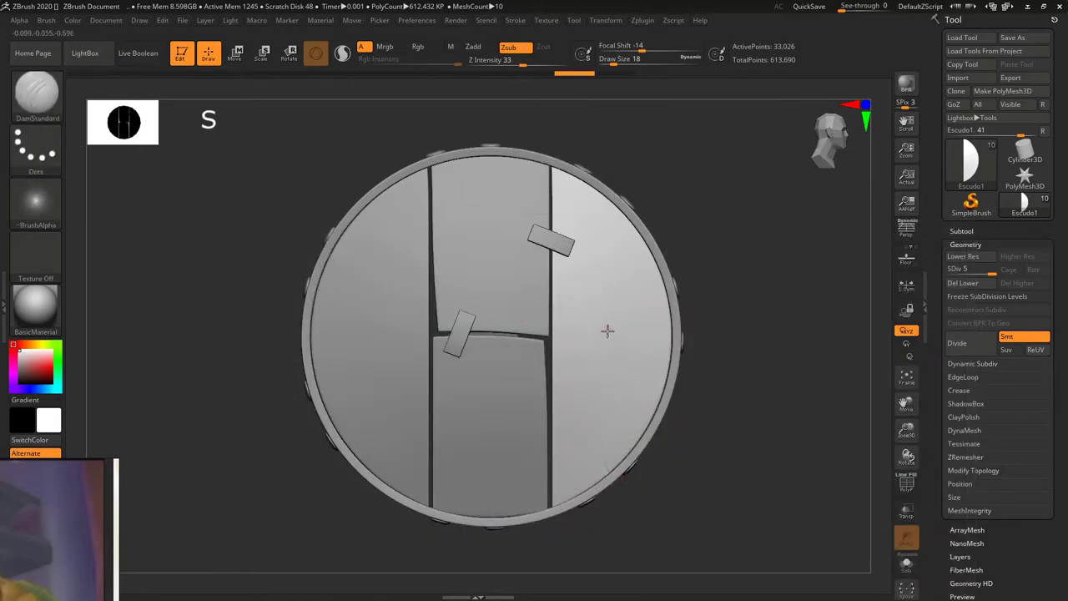
ctrl+right_drag(608, 329, 617, 229)
mouse_move(617, 229)
mouse_down()
mouse_move(617, 367)
mouse_move(594, 342)
mouse_move(613, 246)
mouse_up()
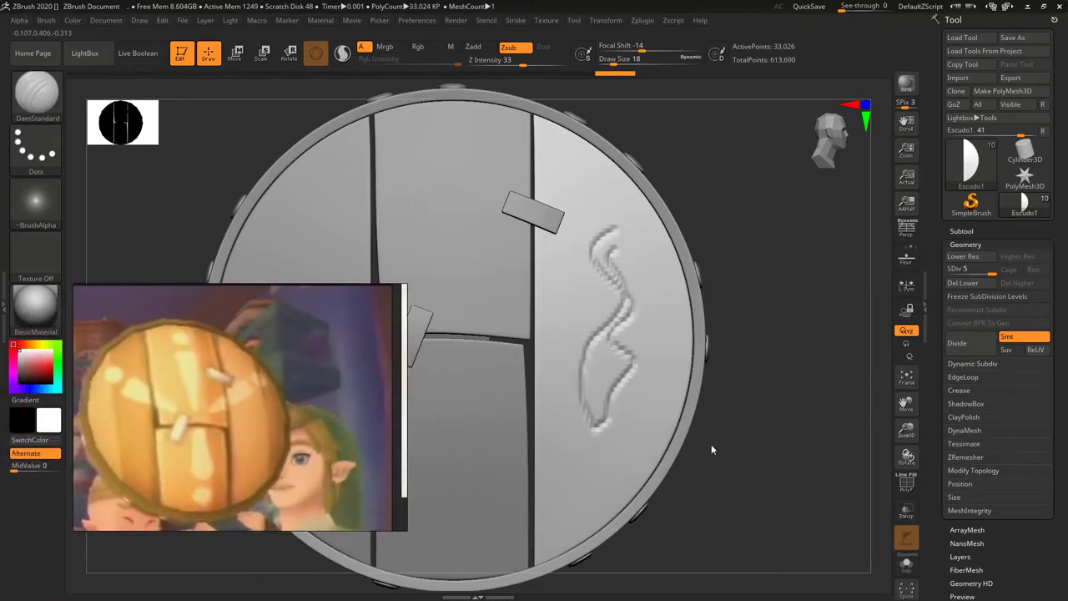
key(ctrl+z)
Step: Sketch and undo more wavy grooves on the right plank, subdividing the shield to SDiv 7
drag(613, 217, 605, 455)
key(ctrl+z)
drag(615, 187, 601, 475)
key(ctrl+z)
key(ctrl+d)
drag(606, 217, 601, 526)
Step: Undo the crease, subdivide the shield to SDiv 8, and undo another test crease
scroll(666, 472, up, 5)
scroll(666, 472, down, 3)
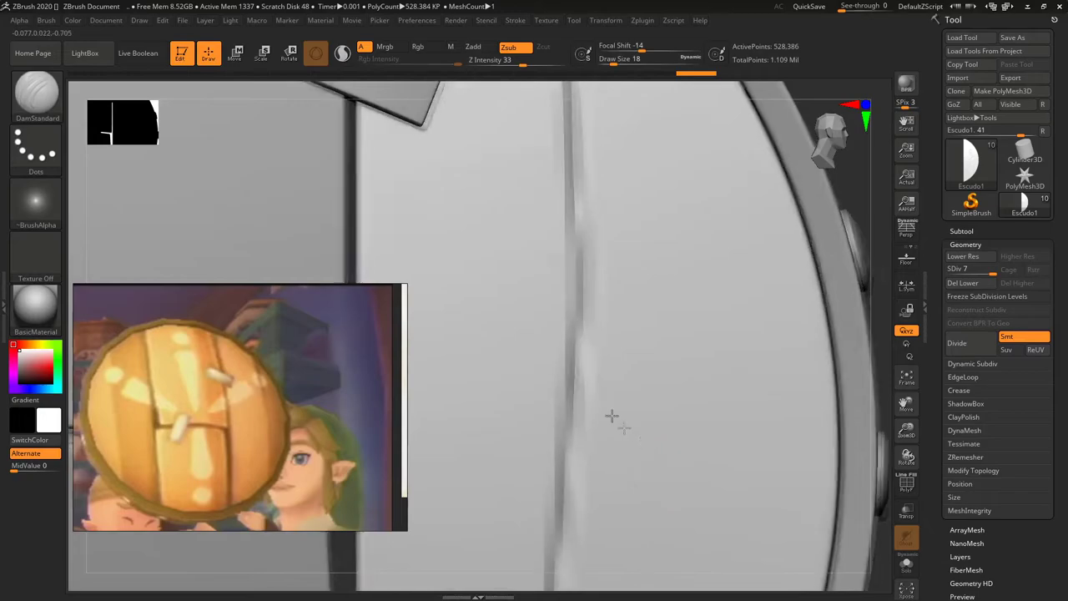
key(ctrl+z)
key(ctrl+d)
mouse_move(624, 275)
mouse_down()
mouse_move(619, 311)
mouse_move(644, 429)
mouse_up()
scroll(698, 512, up, 4)
scroll(684, 466, up, 1)
scroll(683, 466, down, 3)
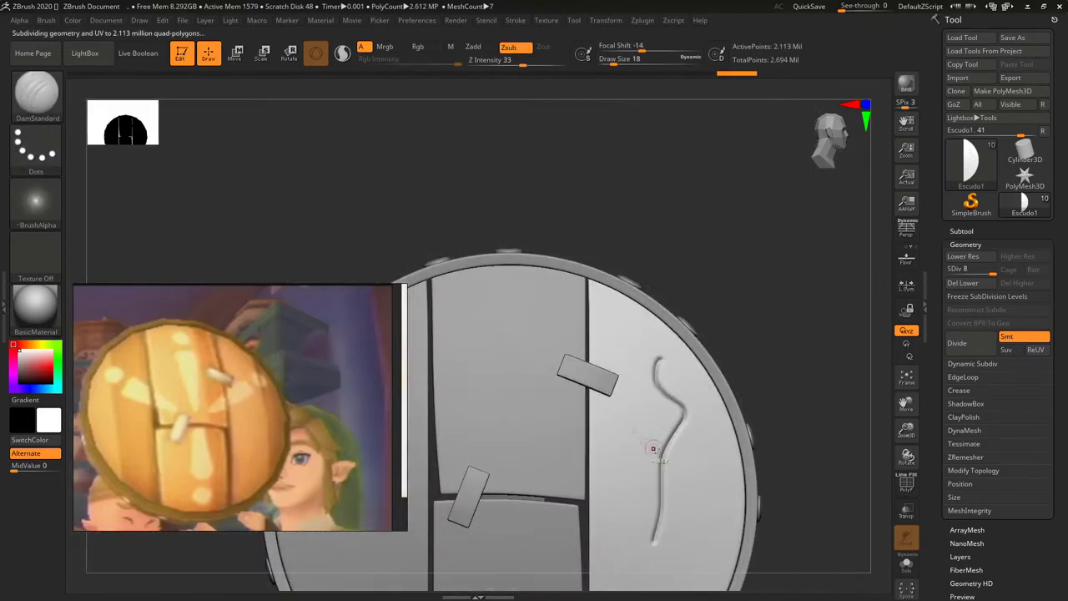
key(ctrl+z)
Step: Reduce DamStandard's draw size from 18 to 7
key(f)
key(s)
drag(618, 334, 613, 333)
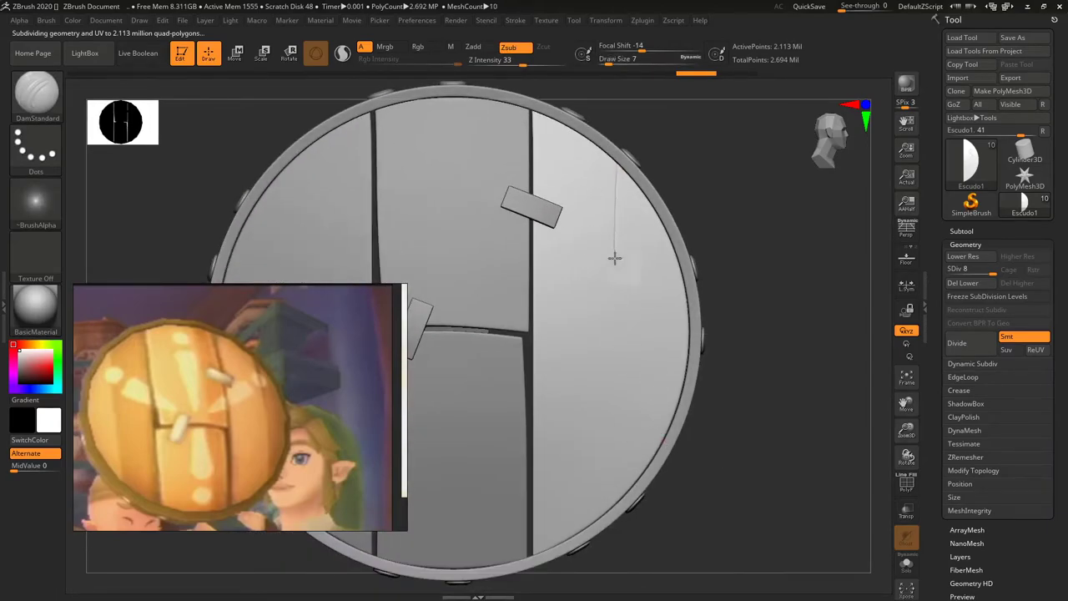
scroll(583, 489, down, 2)
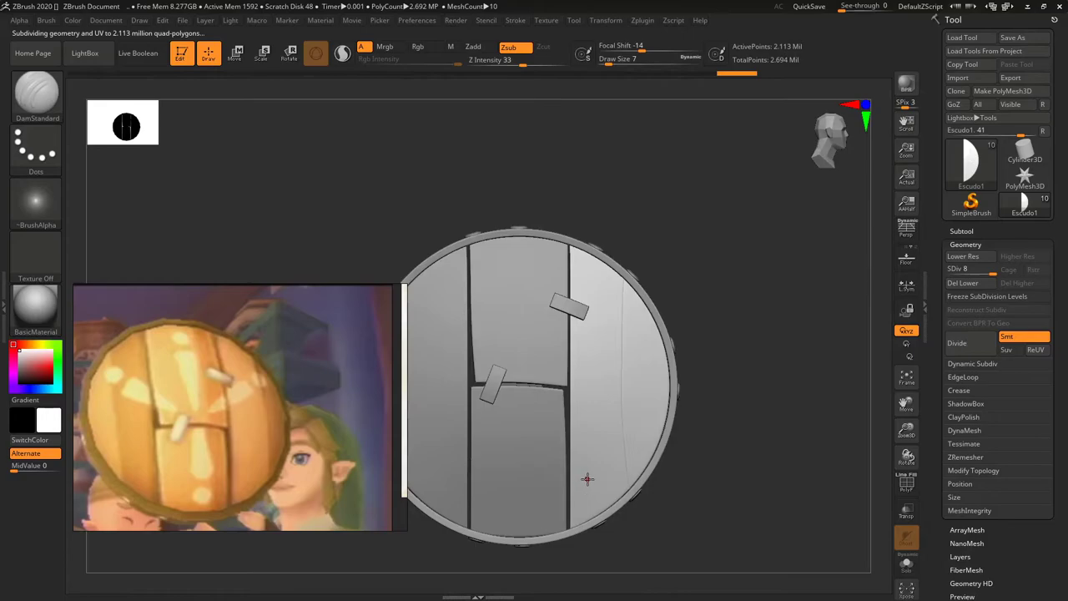
scroll(631, 375, up, 2)
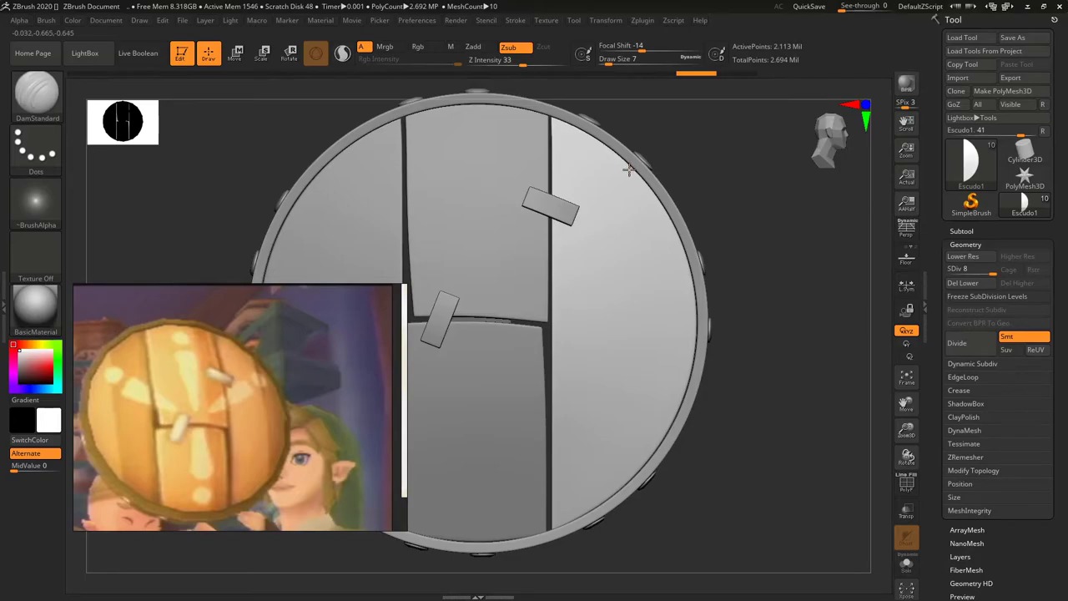
Step: Draw a trial straight groove down the right plank, then revert it
shift+drag(628, 178, 628, 215)
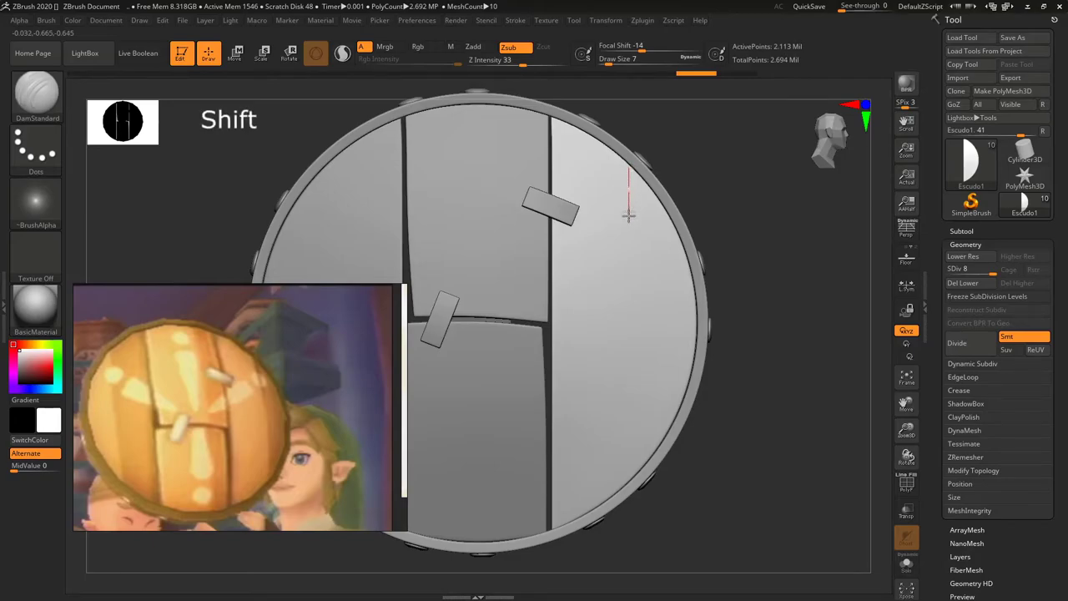
shift+drag(629, 314, 640, 415)
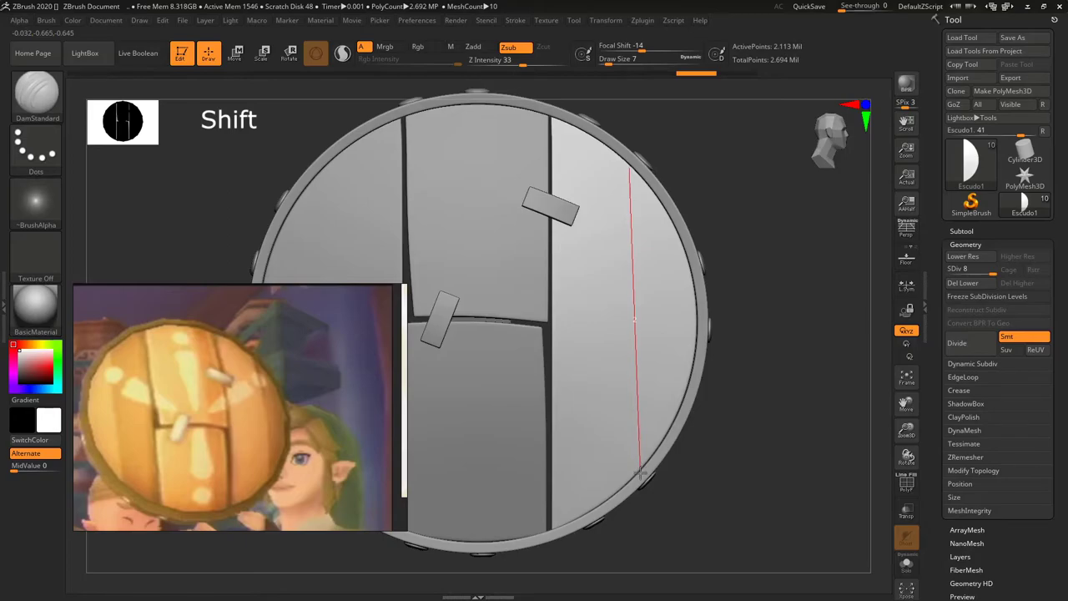
shift+drag(640, 473, 640, 473)
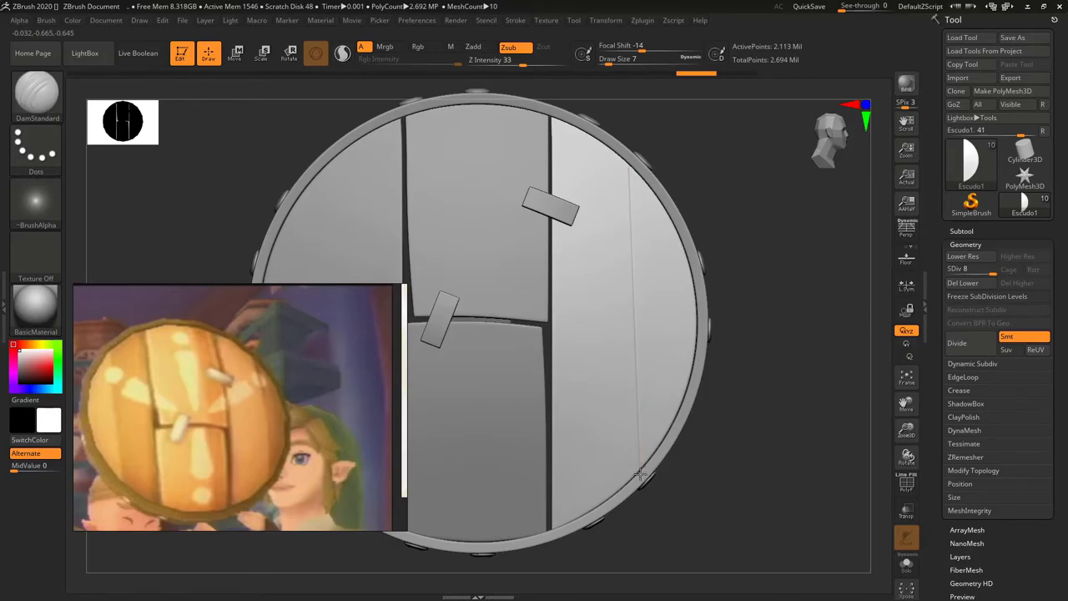
mouse_move(713, 451)
mouse_down()
mouse_move(736, 375)
mouse_move(673, 315)
mouse_move(672, 345)
mouse_up()
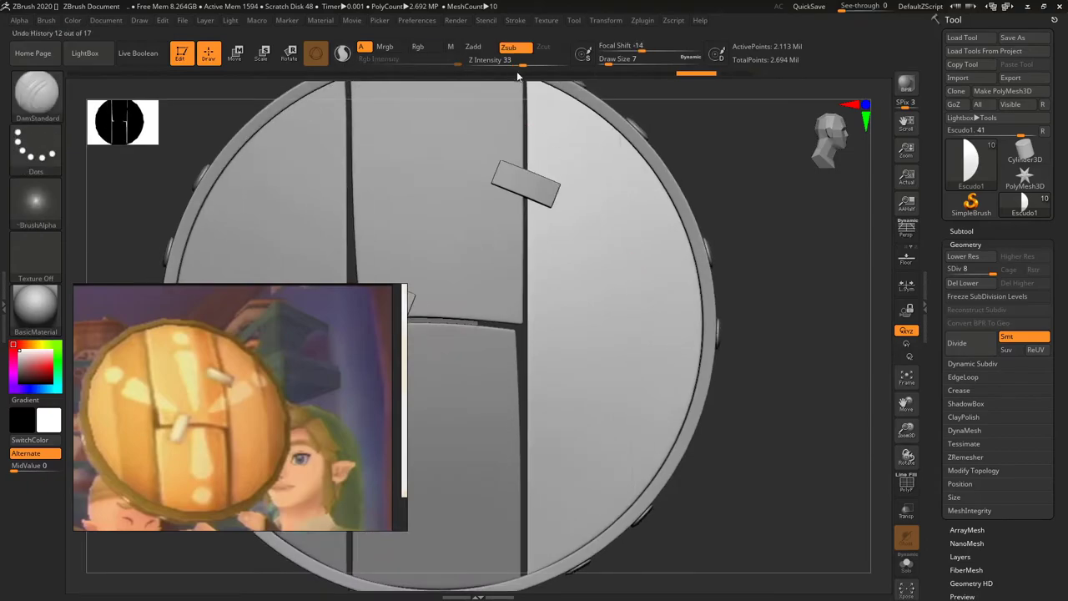
Step: Set Z Intensity to 60 and carve a straight vertical groove down the right plank
drag(541, 60, 544, 60)
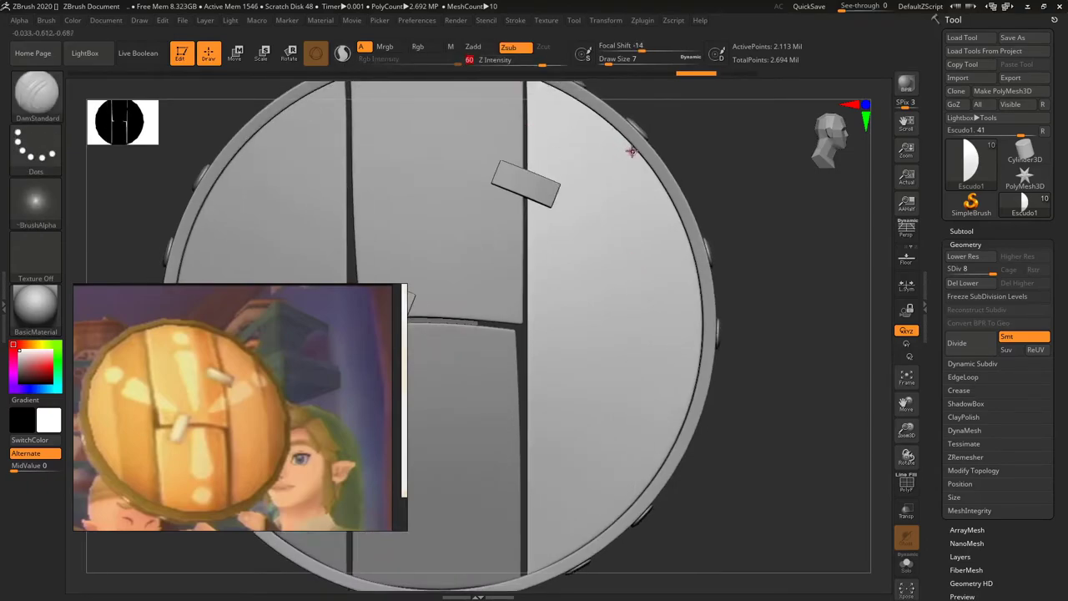
drag(623, 140, 631, 504)
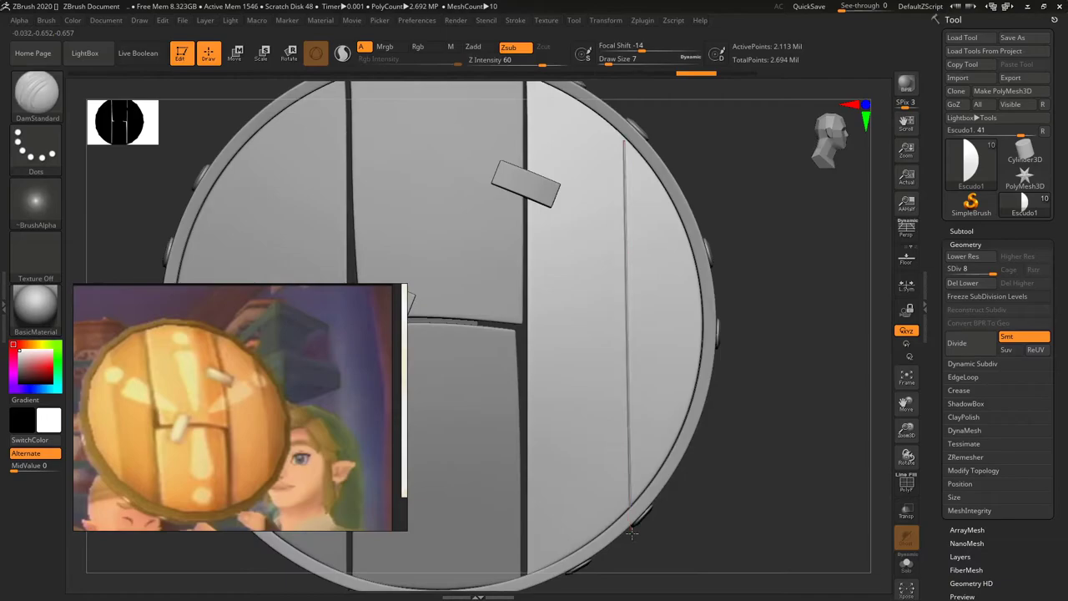
key(ctrl+z)
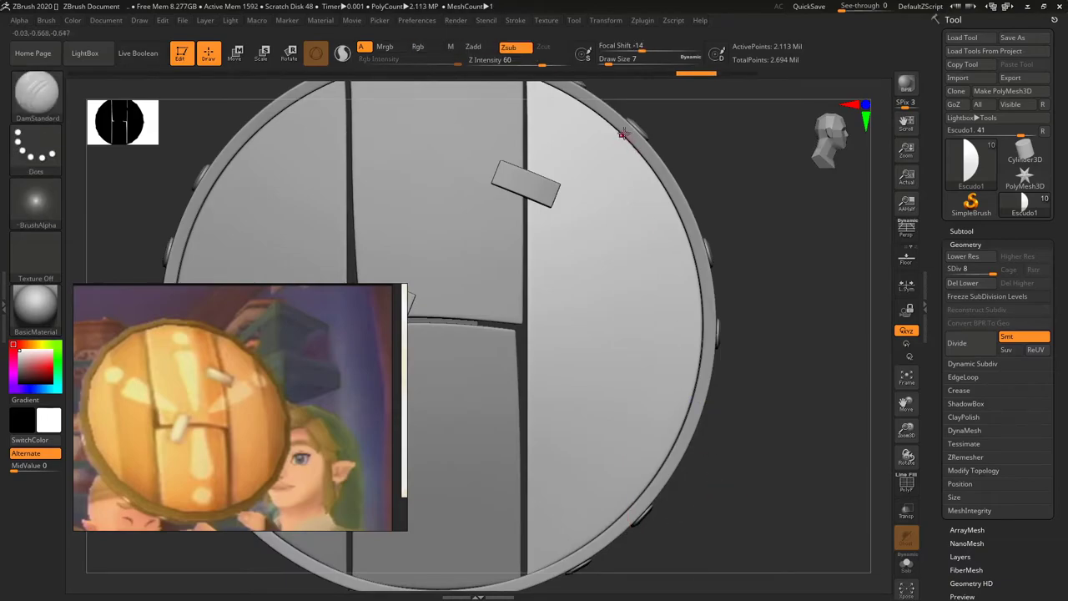
drag(624, 297, 625, 533)
mouse_move(717, 515)
mouse_down()
mouse_move(667, 440)
mouse_move(686, 255)
mouse_move(631, 371)
mouse_up()
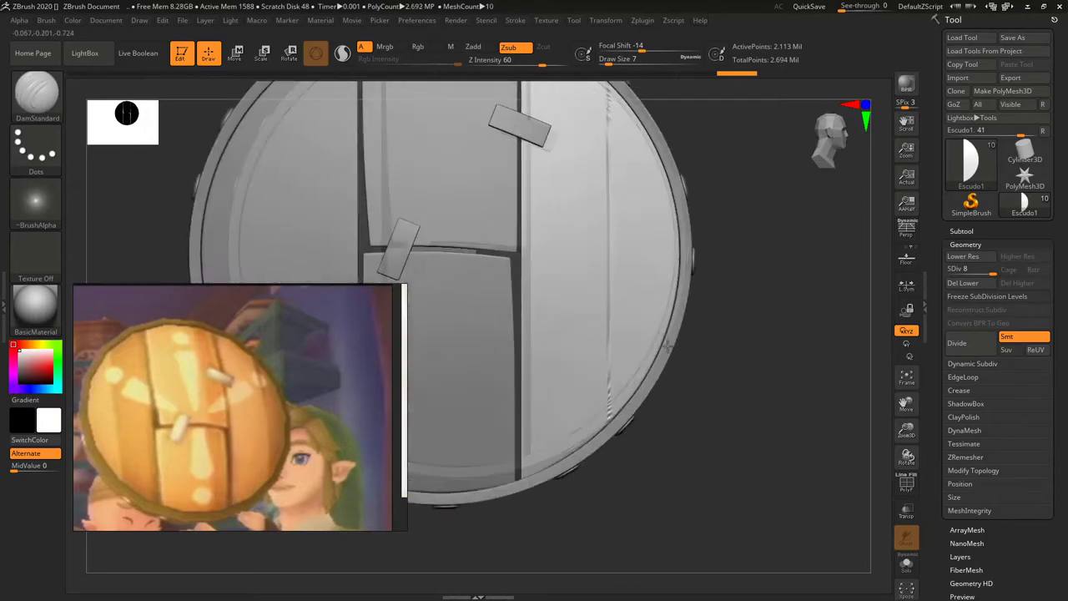
mouse_move(631, 370)
right_down()
mouse_move(643, 298)
mouse_move(595, 298)
right_up()
Step: Enlarge the brush to 62 and smooth along the vertical groove on the right plank
key(s)
drag(607, 299, 610, 298)
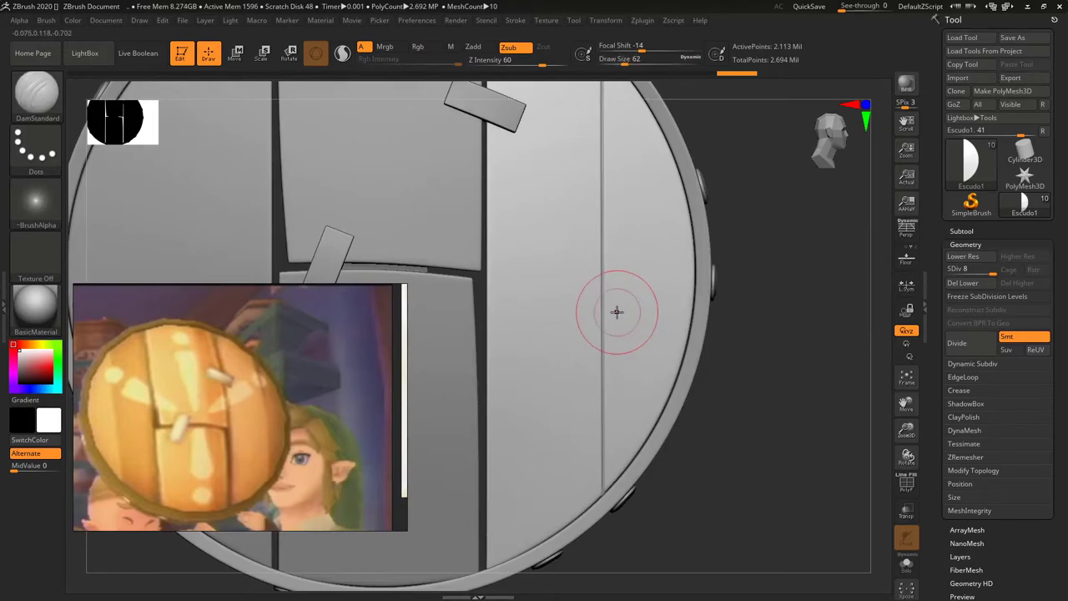
key(shift)
shift+drag(596, 281, 600, 97)
shift+drag(583, 231, 604, 534)
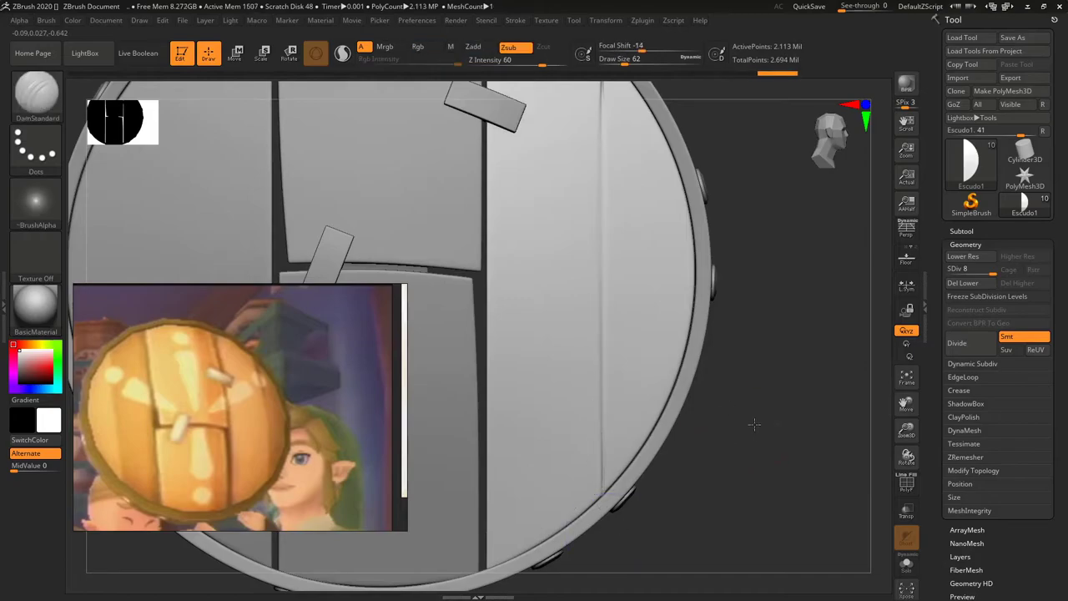
alt+drag(754, 425, 709, 388)
alt+right_drag(603, 310, 596, 318)
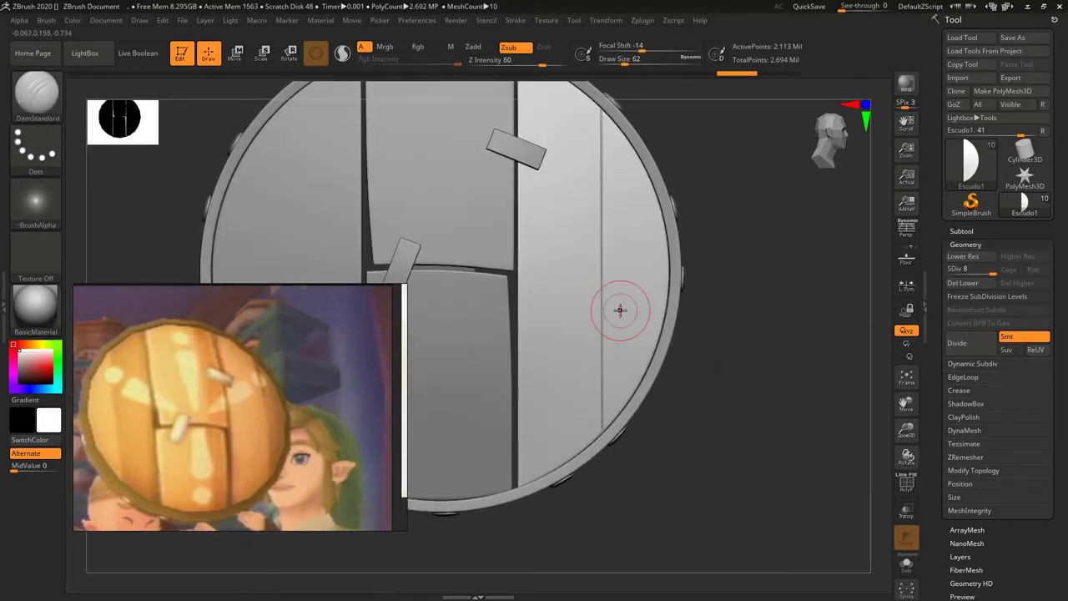
key(shift)
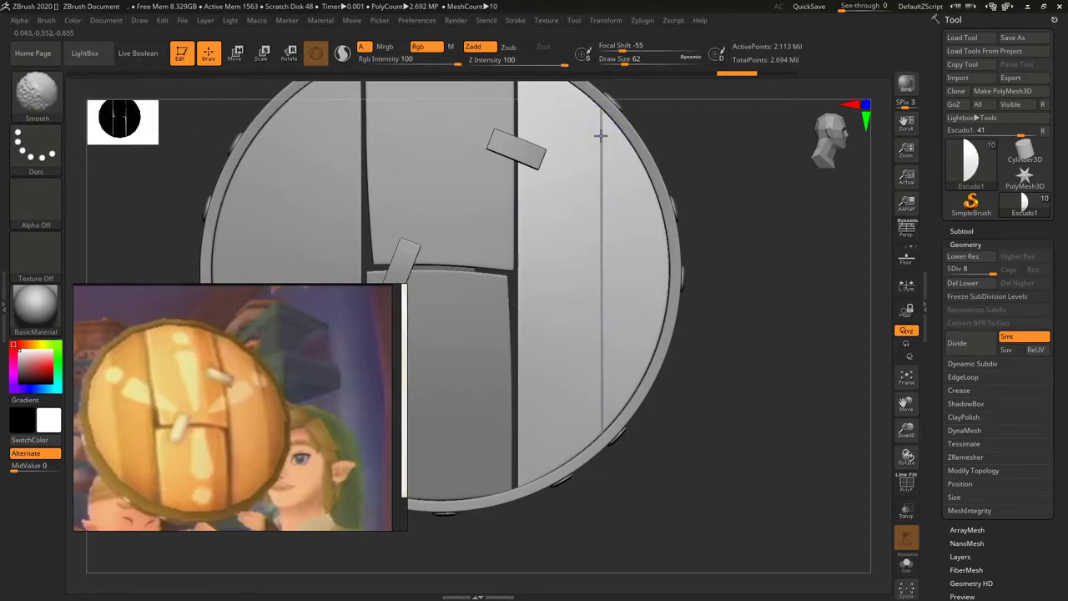
shift+drag(600, 167, 591, 367)
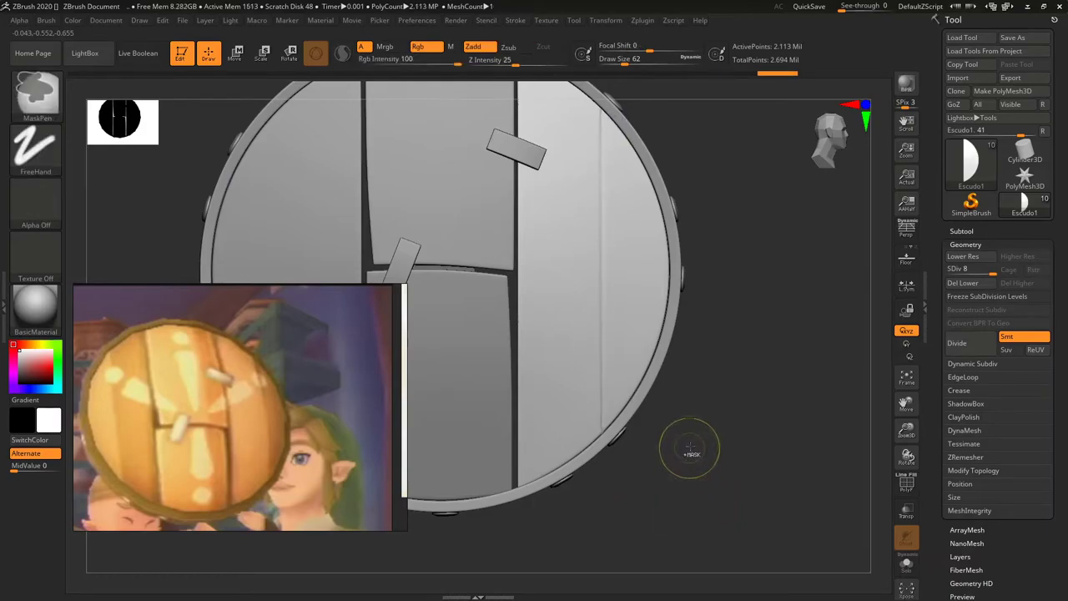
Step: Scroll down the Tool palette and open the Layers subpalette
key(ctrl)
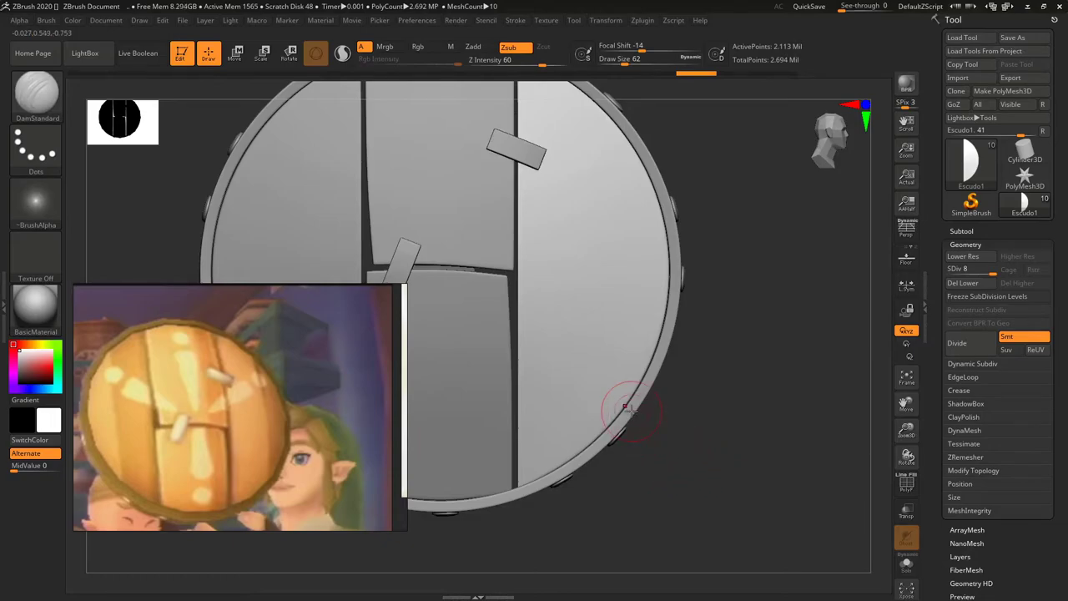
drag(327, 399, 294, 450)
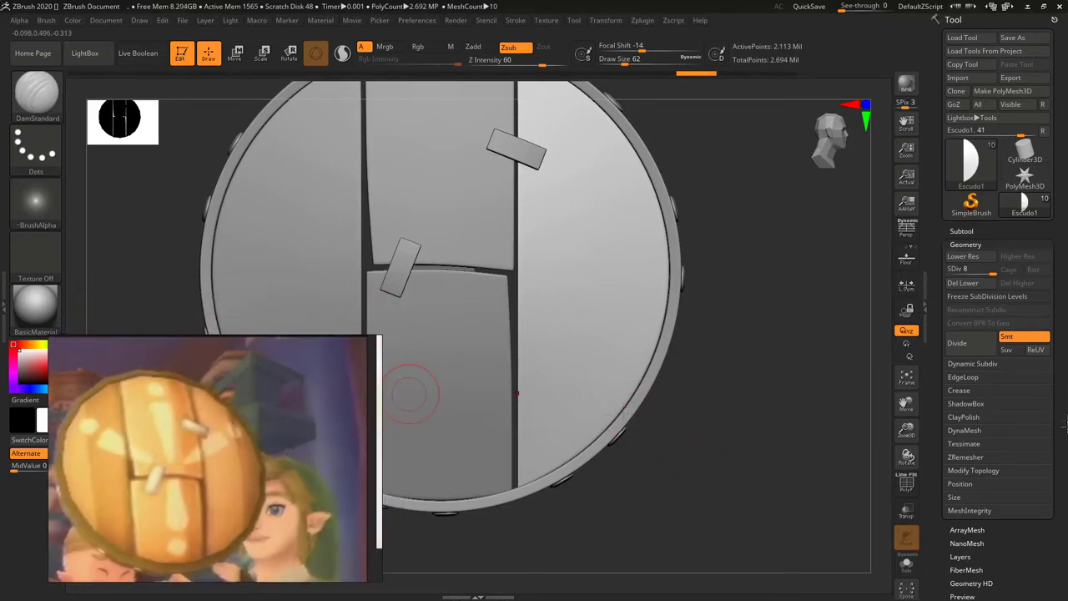
scroll(1003, 426, down, 2)
scroll(1004, 427, down, 2)
scroll(1004, 426, down, 1)
scroll(1003, 426, down, 1)
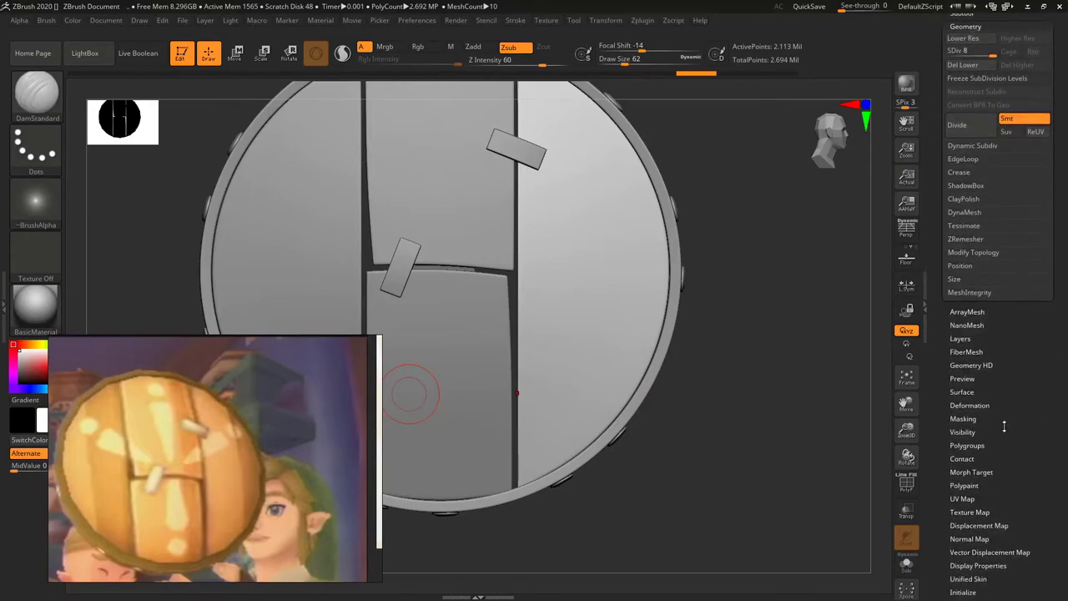
click(961, 338)
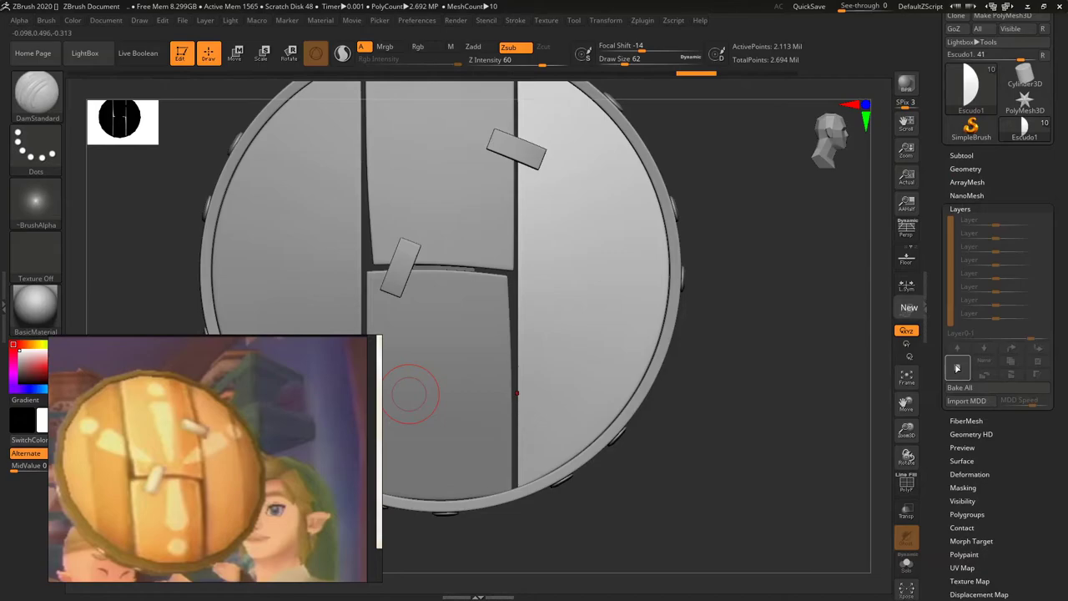
Step: Add a new sculpting layer and carve a curved S groove on the right plank
click(957, 367)
mouse_move(613, 176)
mouse_down()
mouse_move(554, 192)
mouse_move(534, 361)
mouse_up()
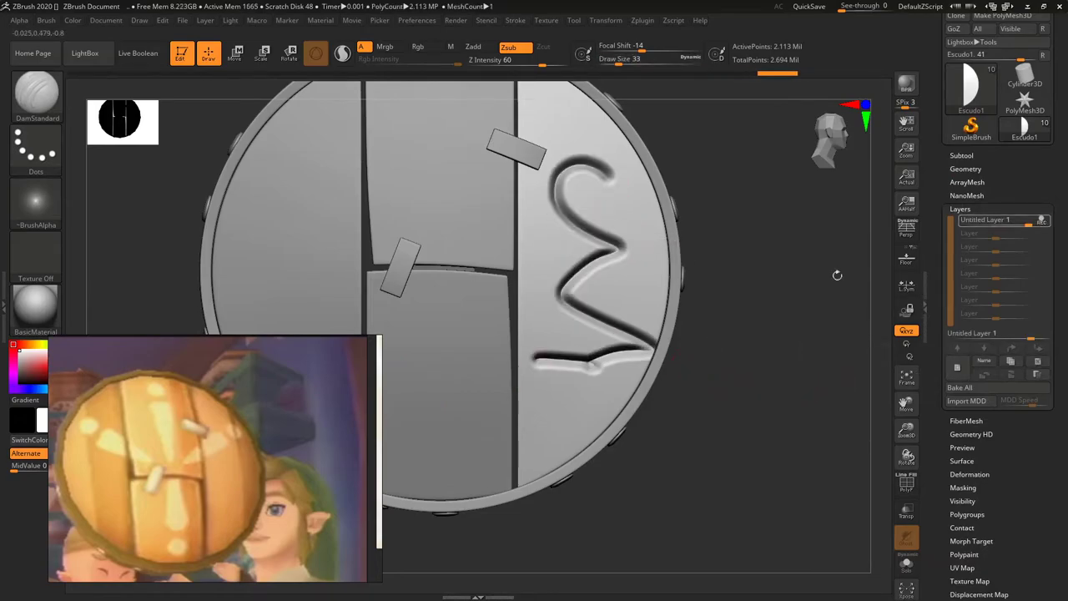
mouse_move(992, 220)
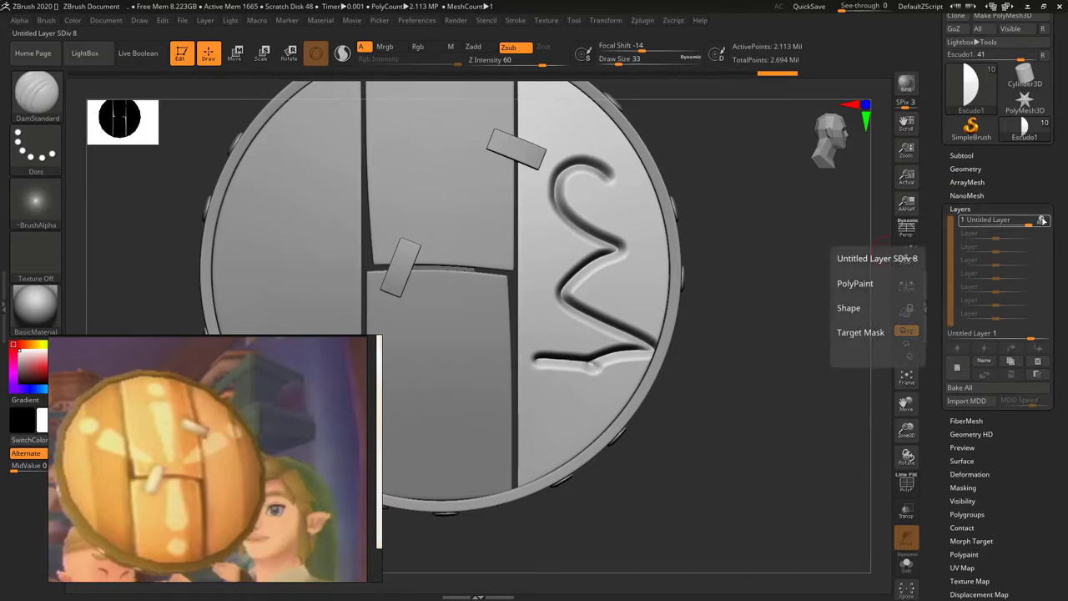
click(1042, 220)
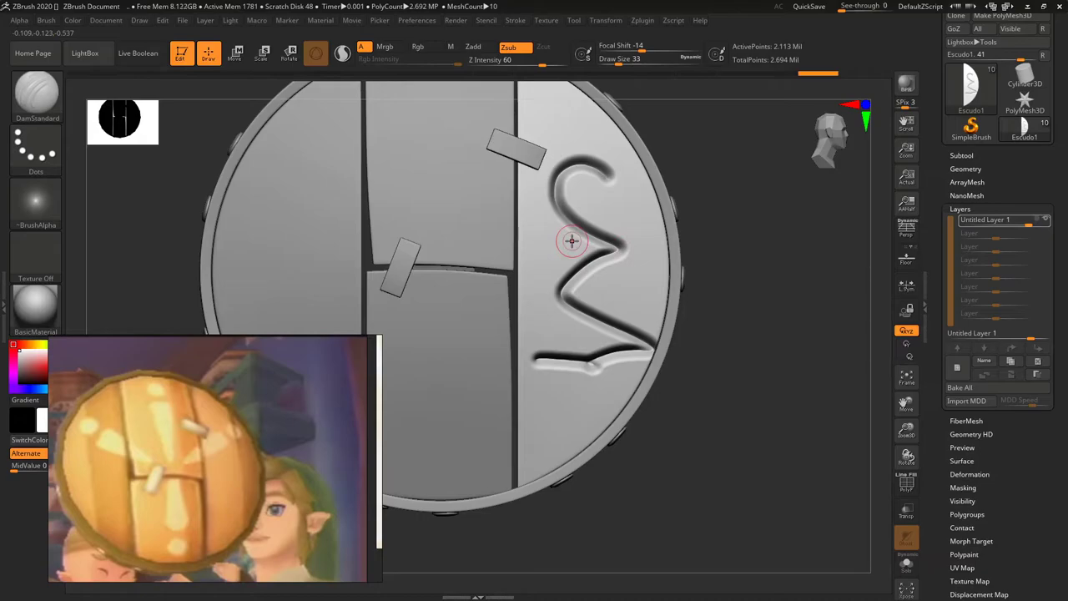
drag(571, 241, 598, 262)
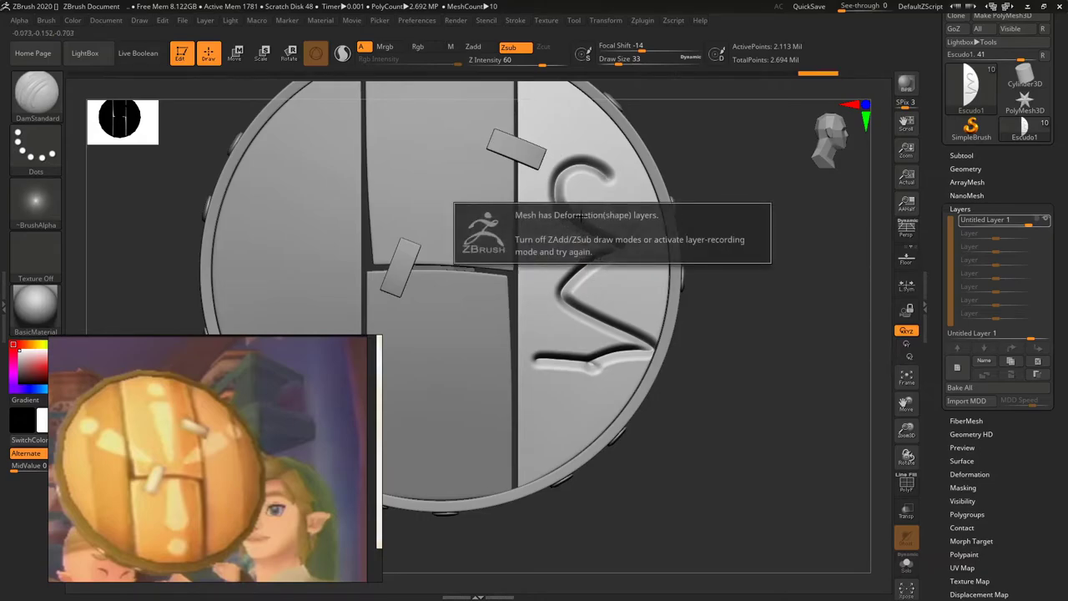
mouse_move(1001, 219)
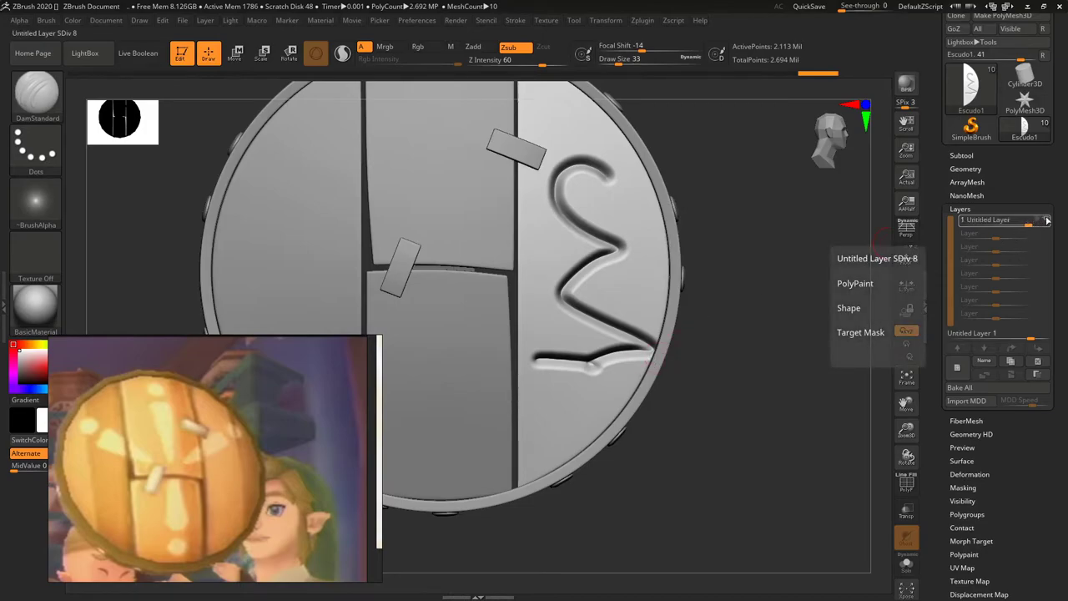
Step: Toggle, fade and invert the S layer, then return to front view and delete it
click(1044, 219)
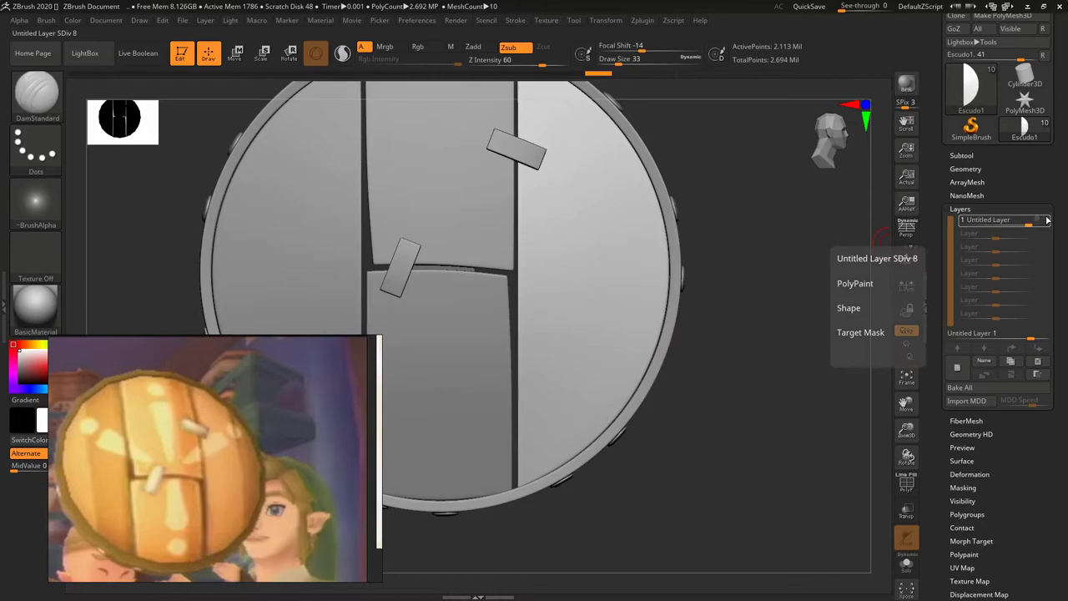
click(1043, 219)
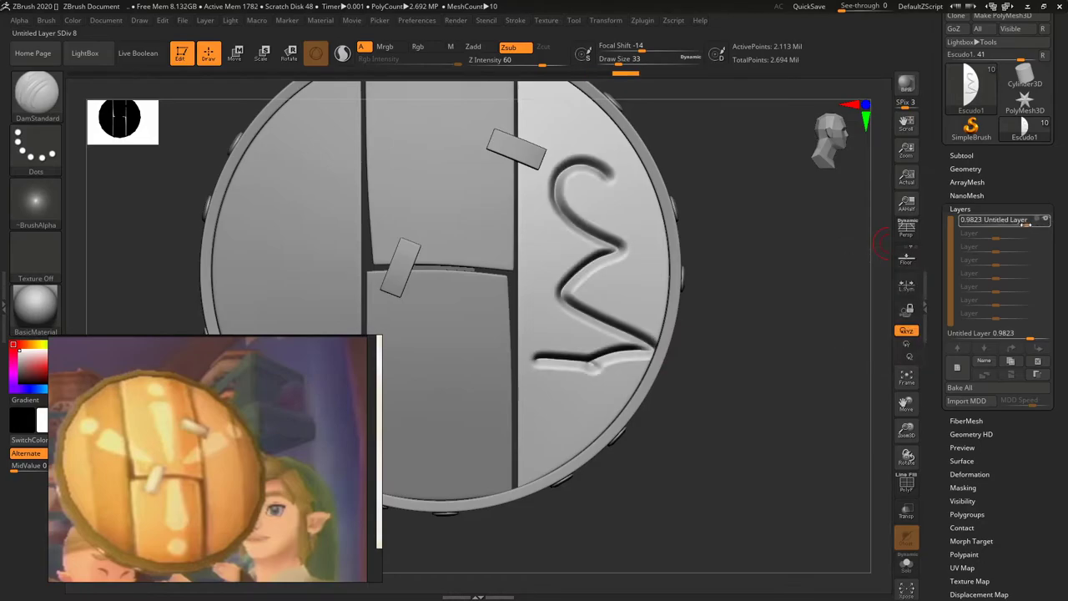
drag(1024, 223, 996, 227)
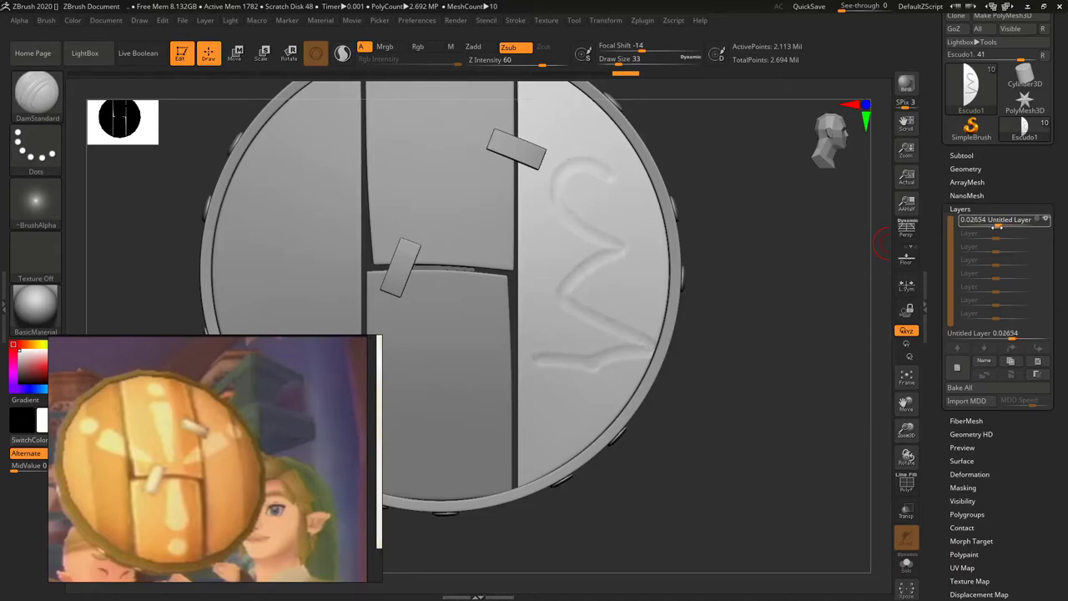
drag(998, 226, 951, 232)
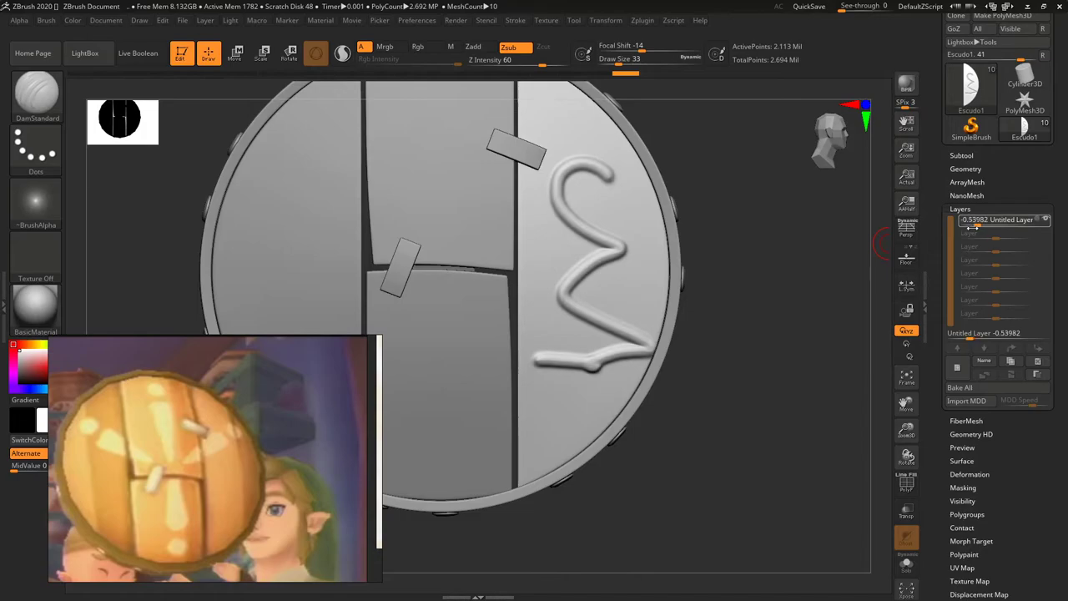
shift+drag(700, 283, 769, 312)
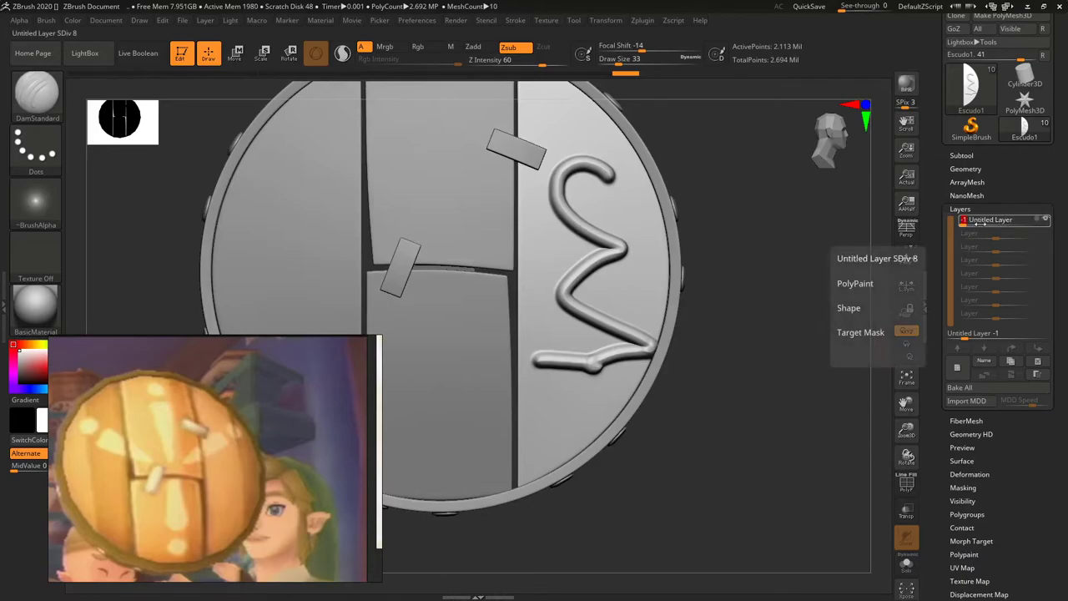
click(1041, 366)
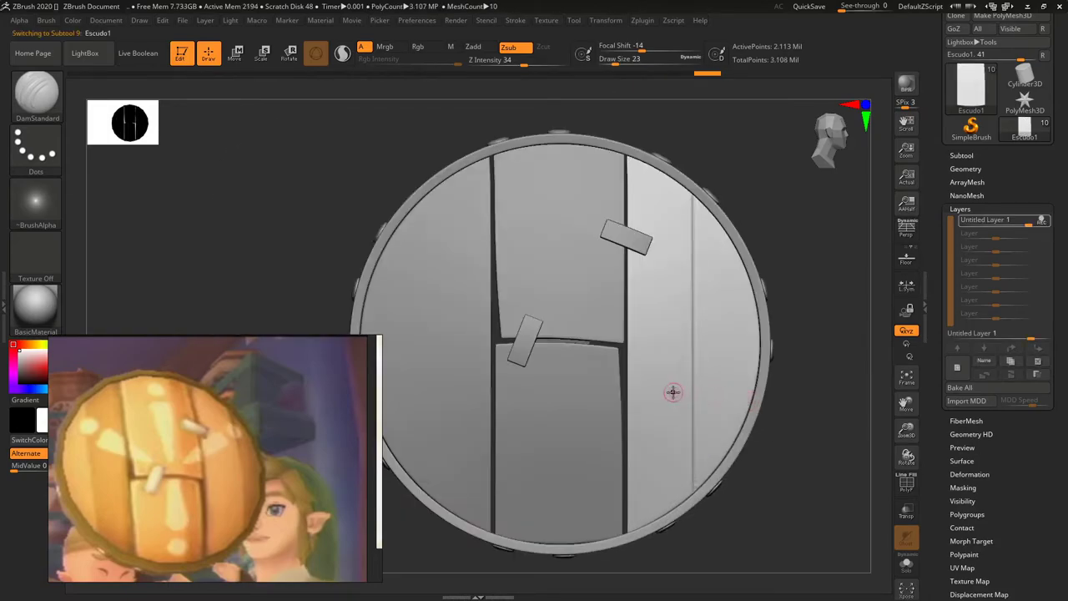
Step: Shrink the brush and try test grain lines on the right plank, undoing them
key(s)
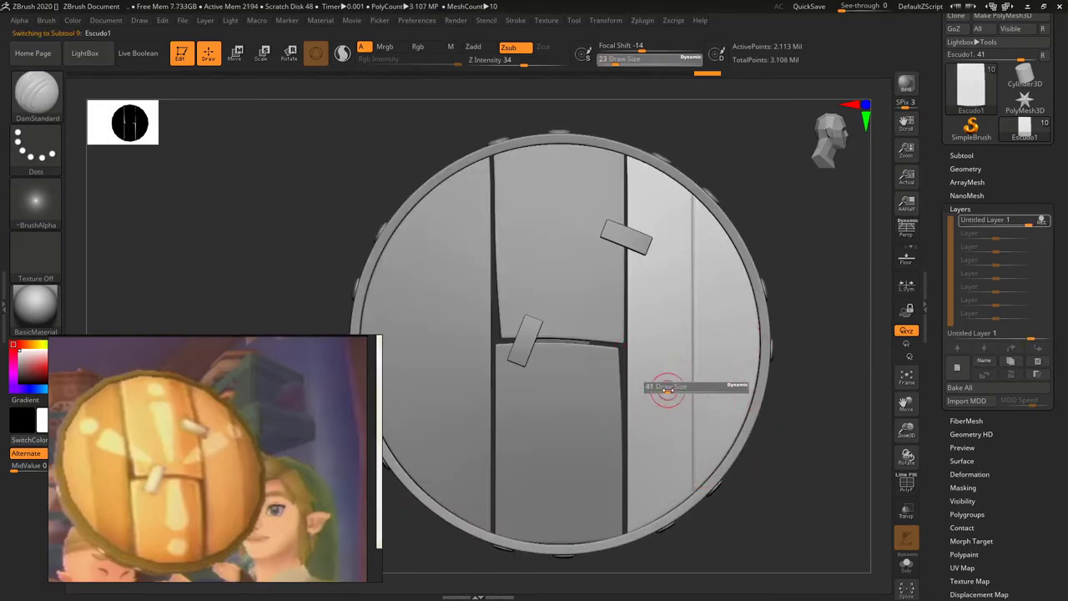
key(s)
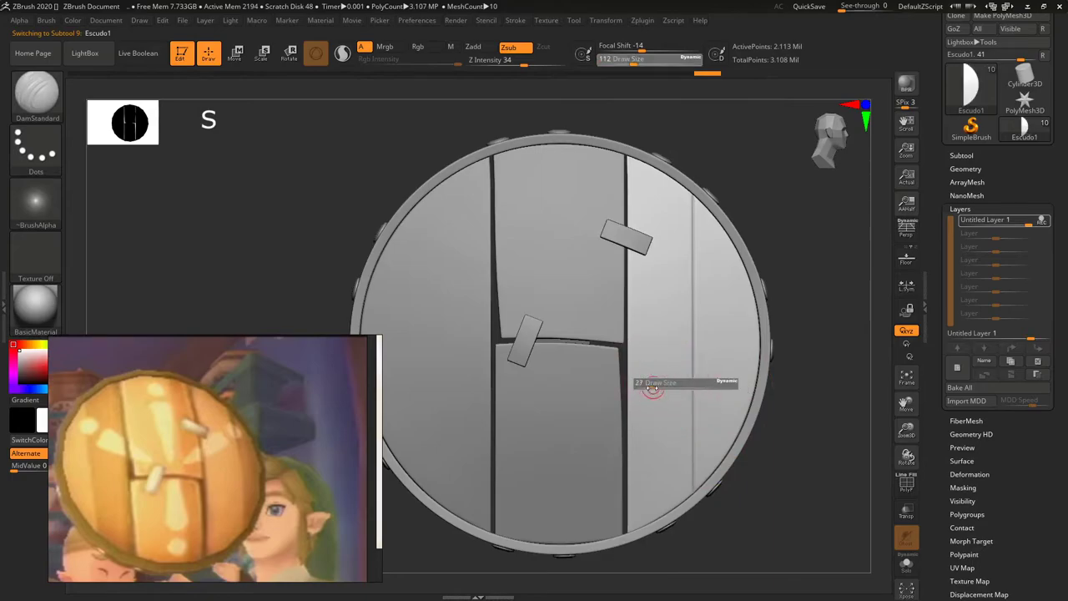
drag(656, 391, 645, 397)
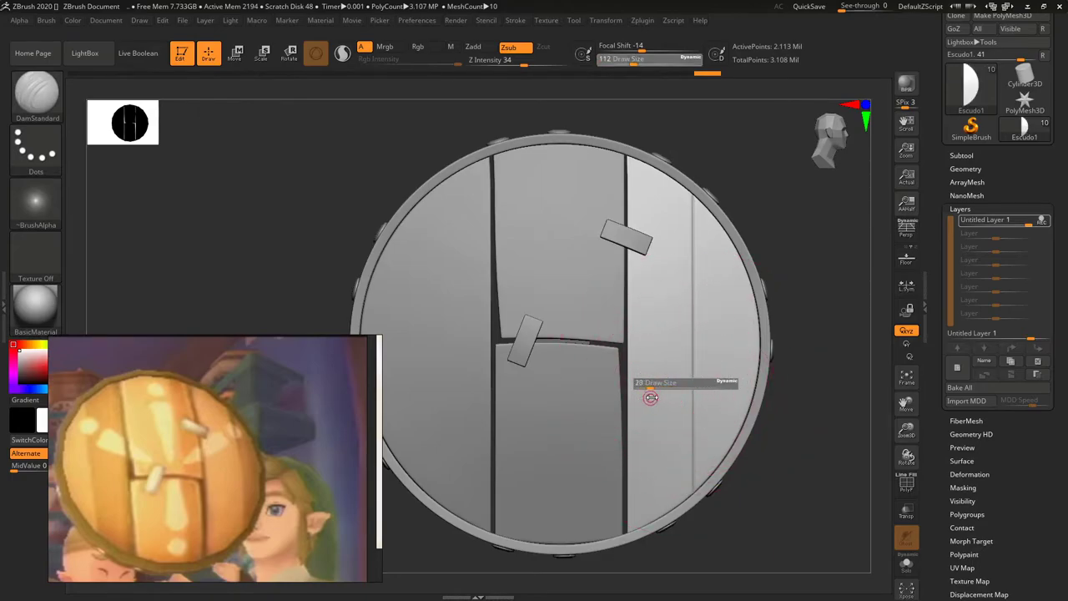
drag(664, 260, 686, 491)
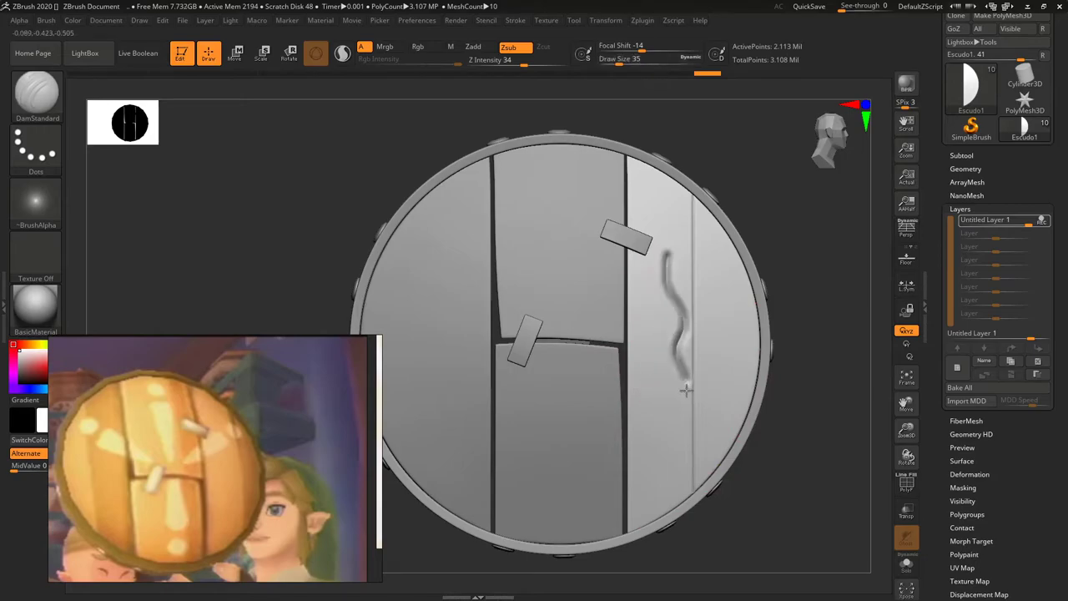
key(ctrl+z)
drag(645, 379, 657, 211)
key(ctrl+z)
key(ctrl+shift+z)
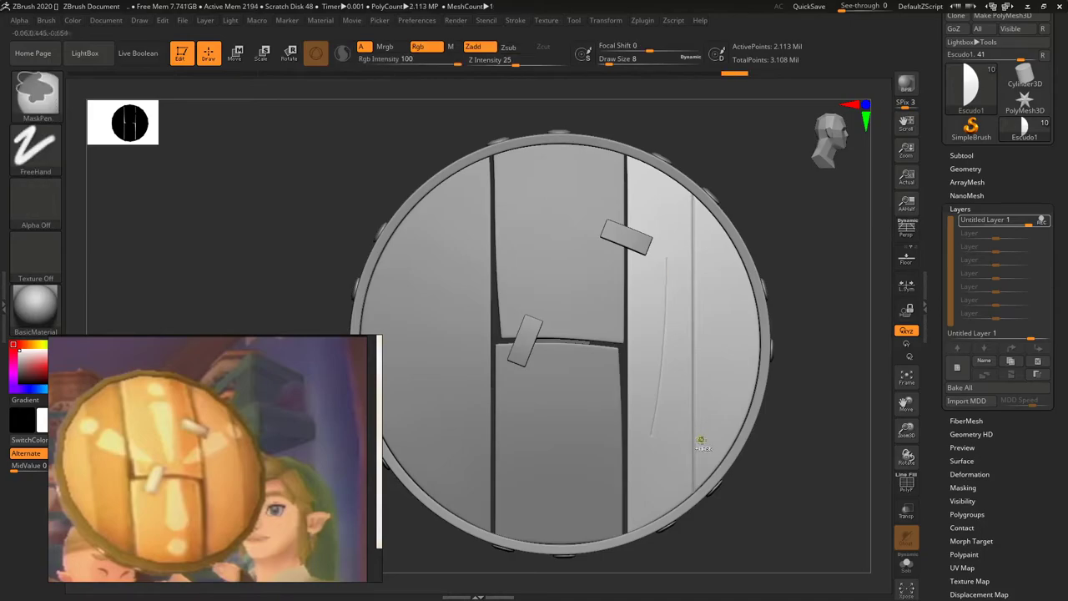
key(ctrl+z)
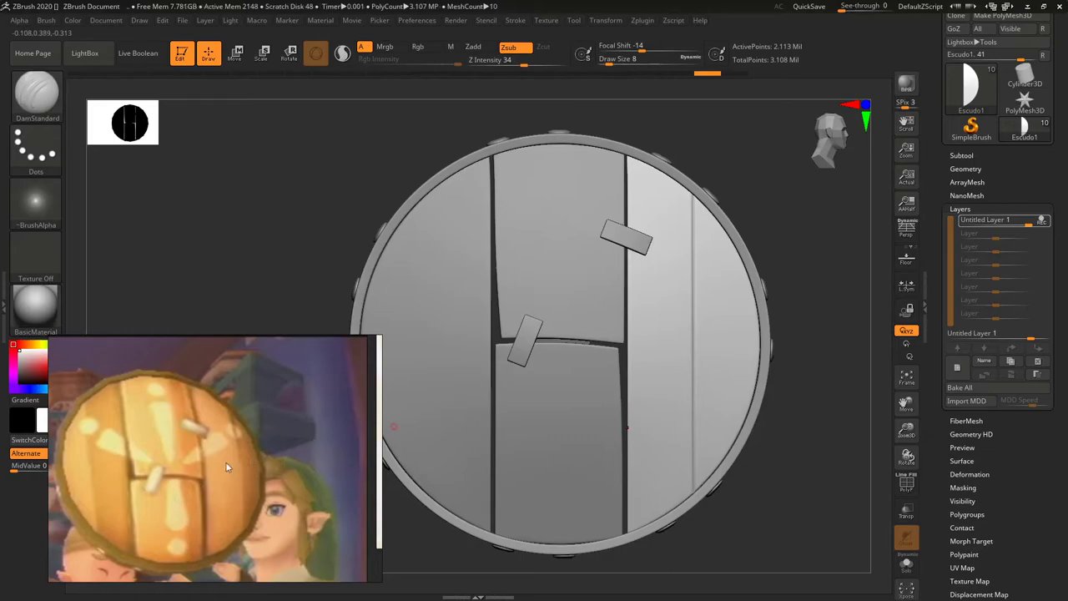
Step: Switch to Escudo2, reframe the shield, then toggle Solo and select Escudo1
alt+click(584, 417)
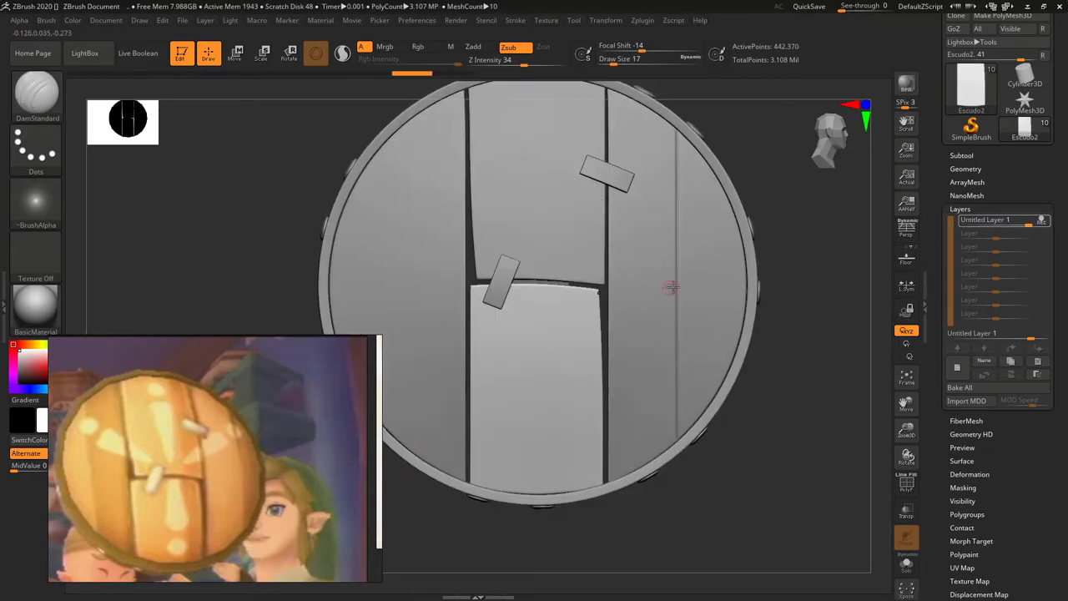
ctrl+right_drag(633, 350, 626, 369)
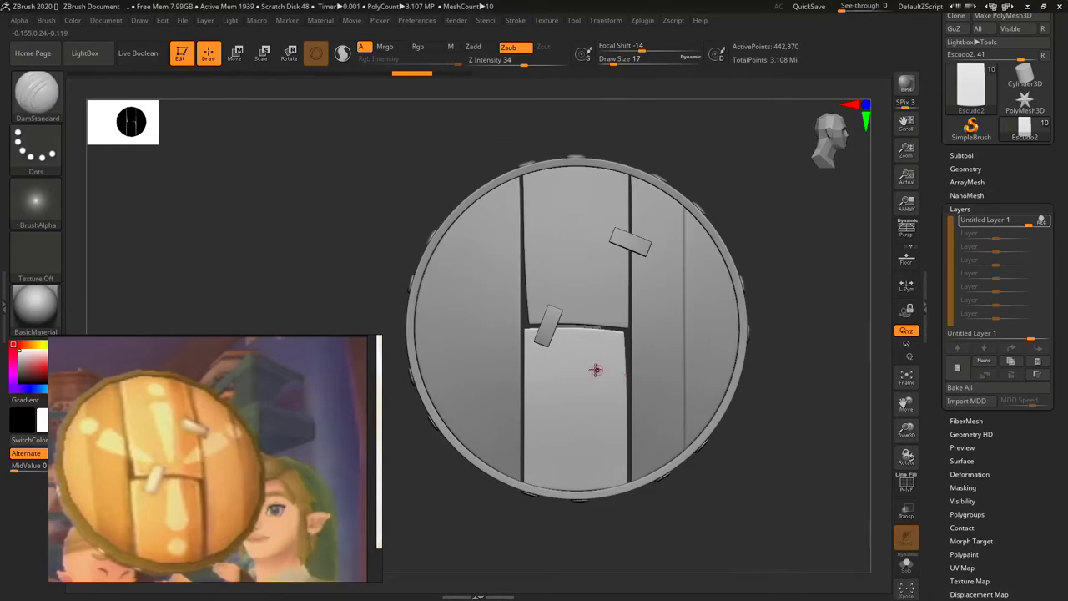
mouse_move(555, 367)
right_down()
mouse_move(654, 372)
mouse_move(553, 365)
right_up()
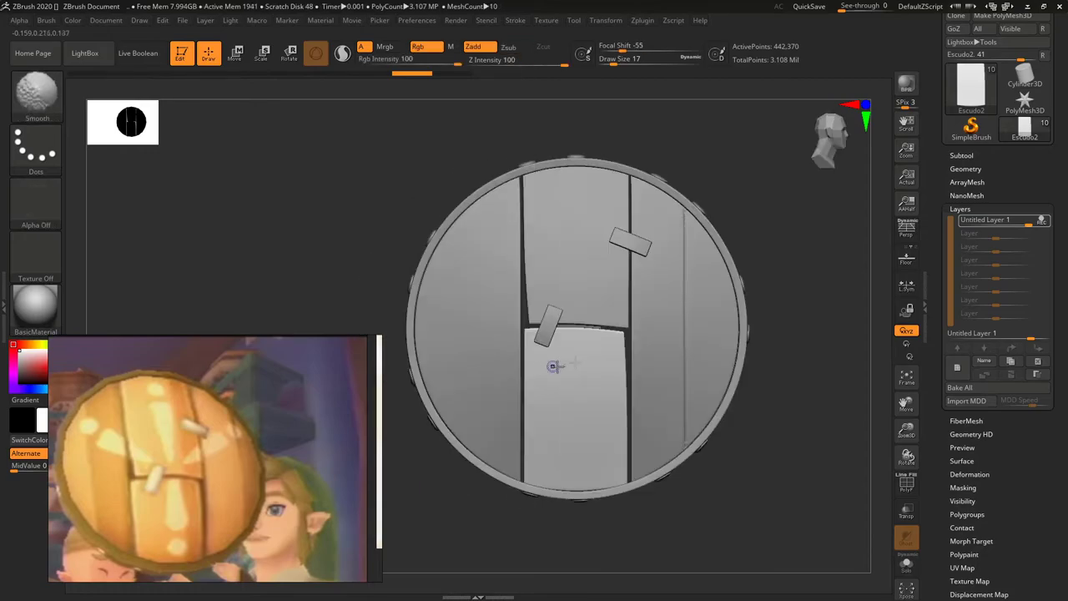
alt+click(598, 511)
alt+click(598, 513)
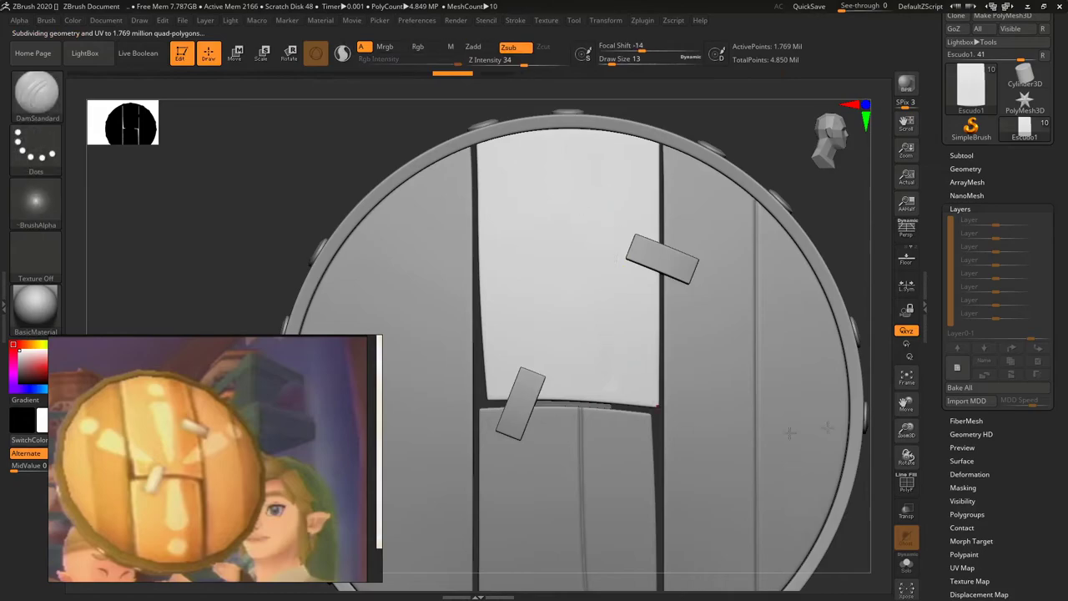
Step: Add a layer, subdivide the plank, and carve two vertical grain grooves down it
click(1010, 361)
key(ctrl+d)
key(ctrl+d)
key(ctrl+d)
drag(603, 126, 608, 392)
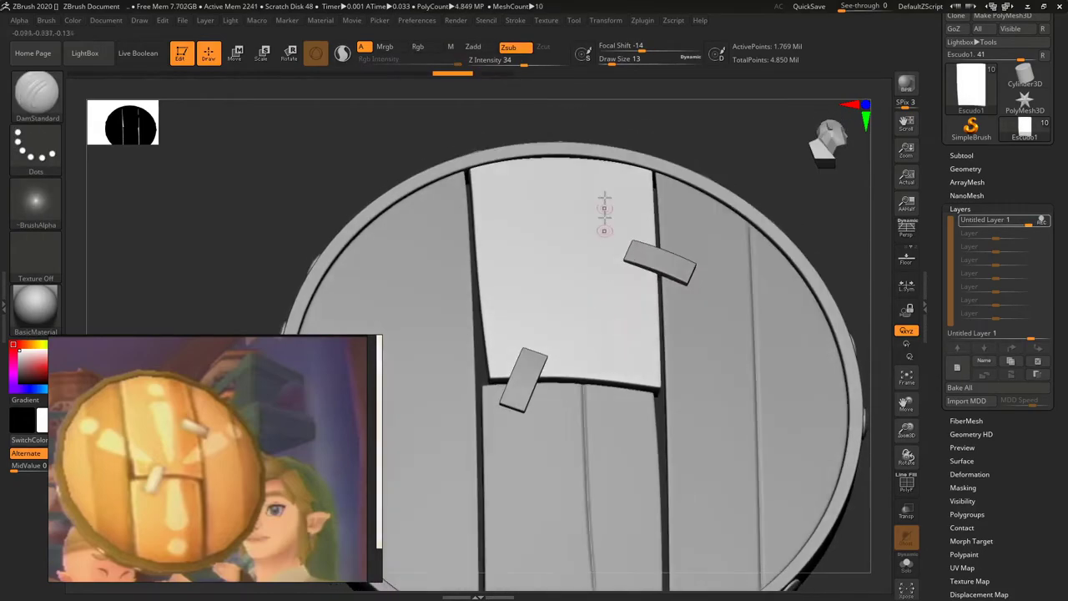
shift+right_drag(615, 202, 637, 450)
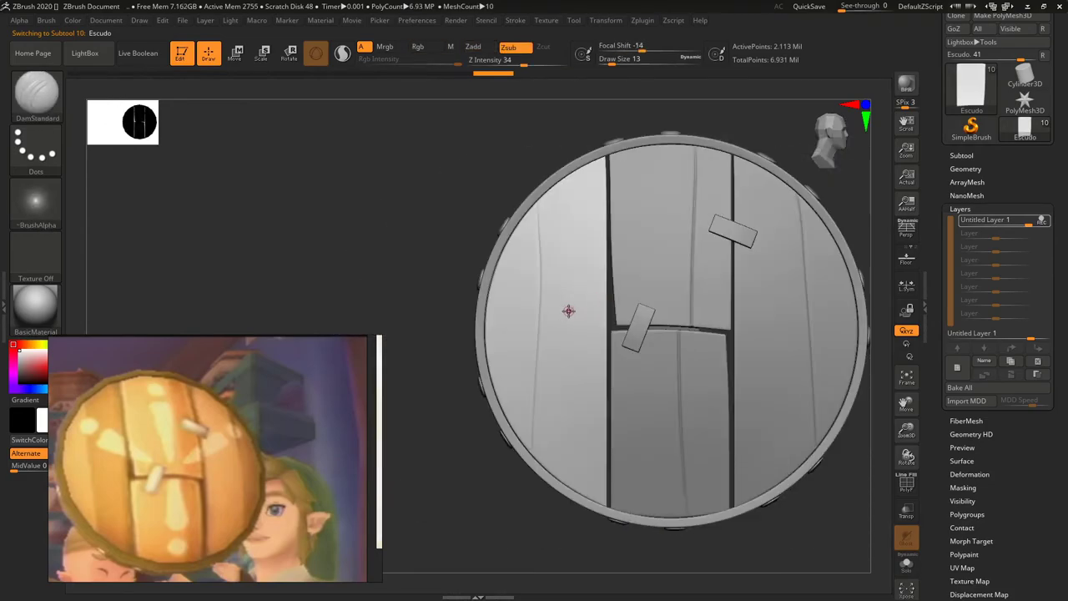
Step: Enlarge the brush to size 228, select Escudo1, and save the shield tool
key(b)
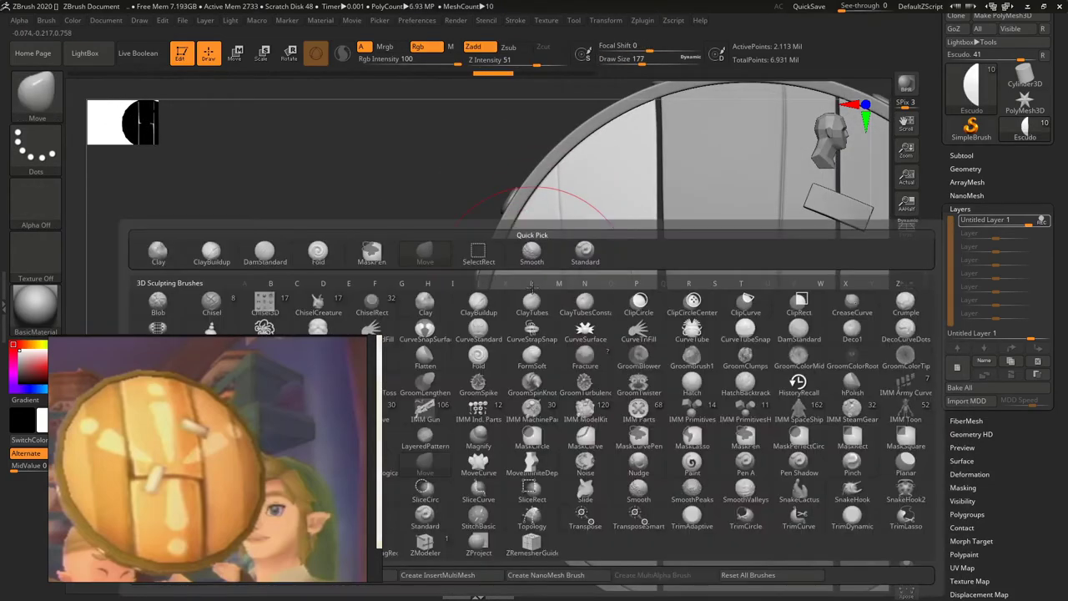
key(s)
mouse_move(551, 267)
alt+mouse_down()
mouse_move(617, 474)
mouse_move(751, 467)
mouse_move(514, 152)
alt+mouse_up()
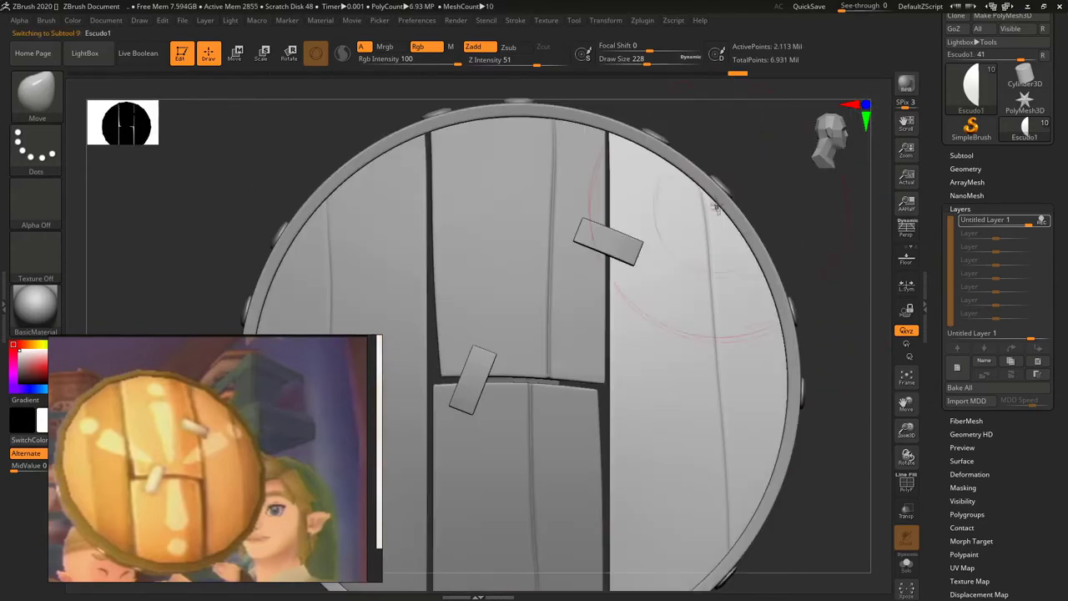
alt+click(515, 152)
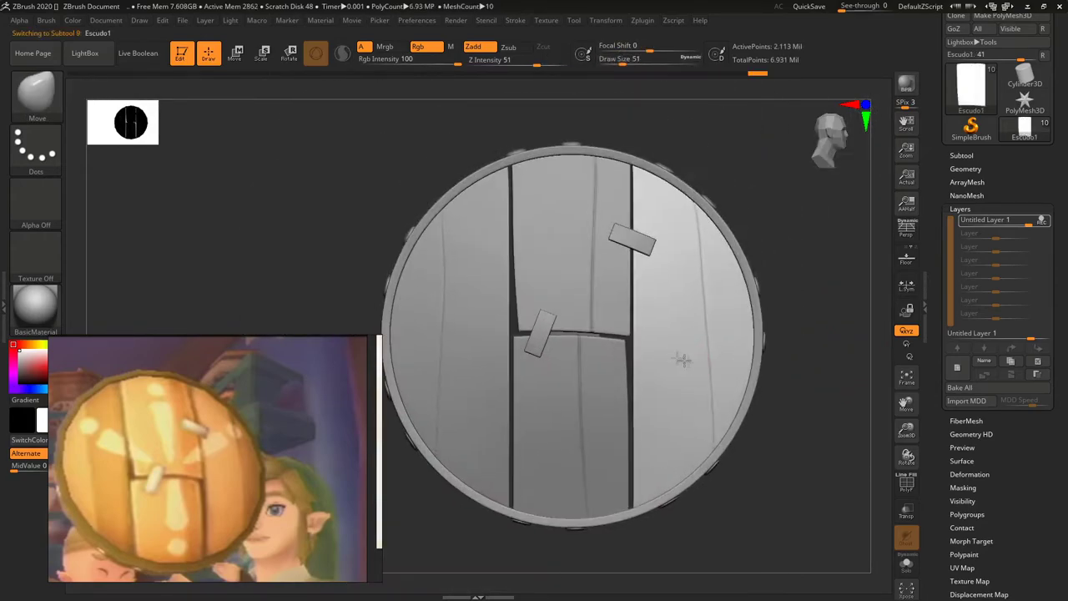
key(ctrl+s)
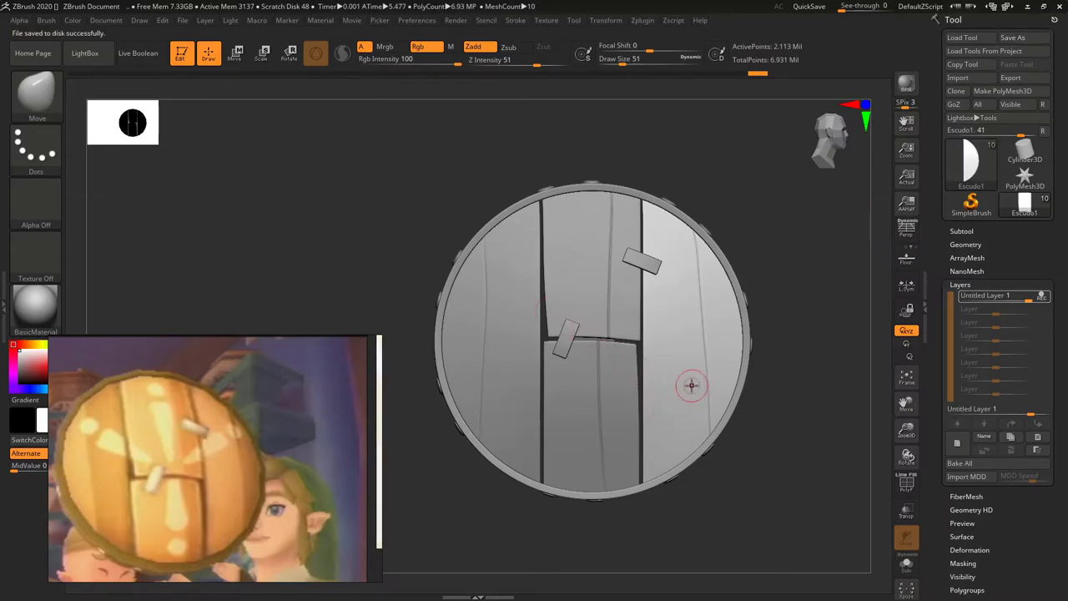
Step: Add a new sculpting layer to Escudo1 and switch to the DamStandard brush
alt+right_drag(643, 381, 589, 358)
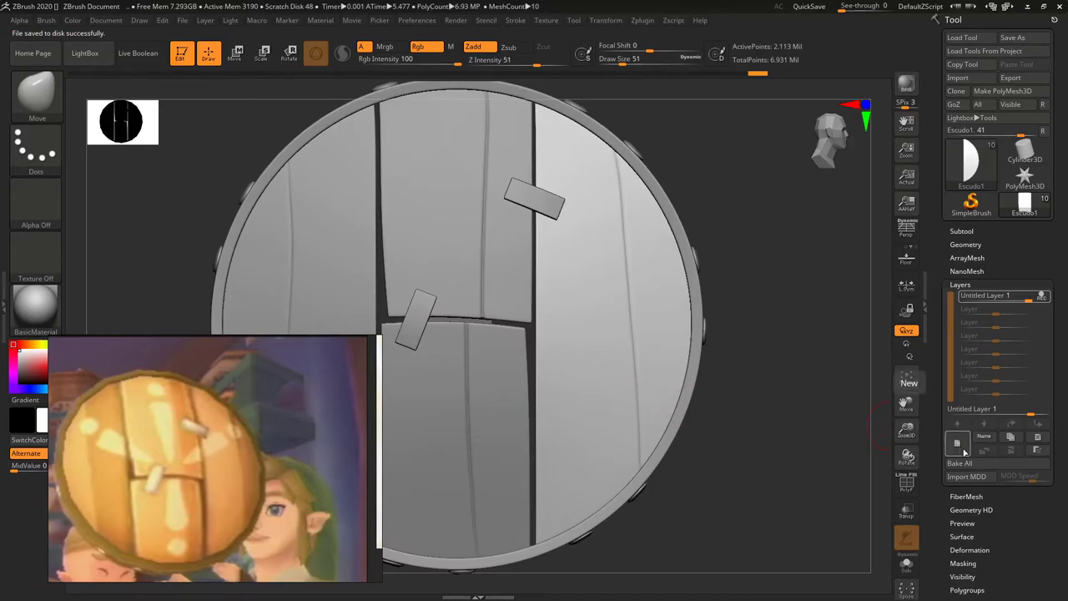
click(961, 446)
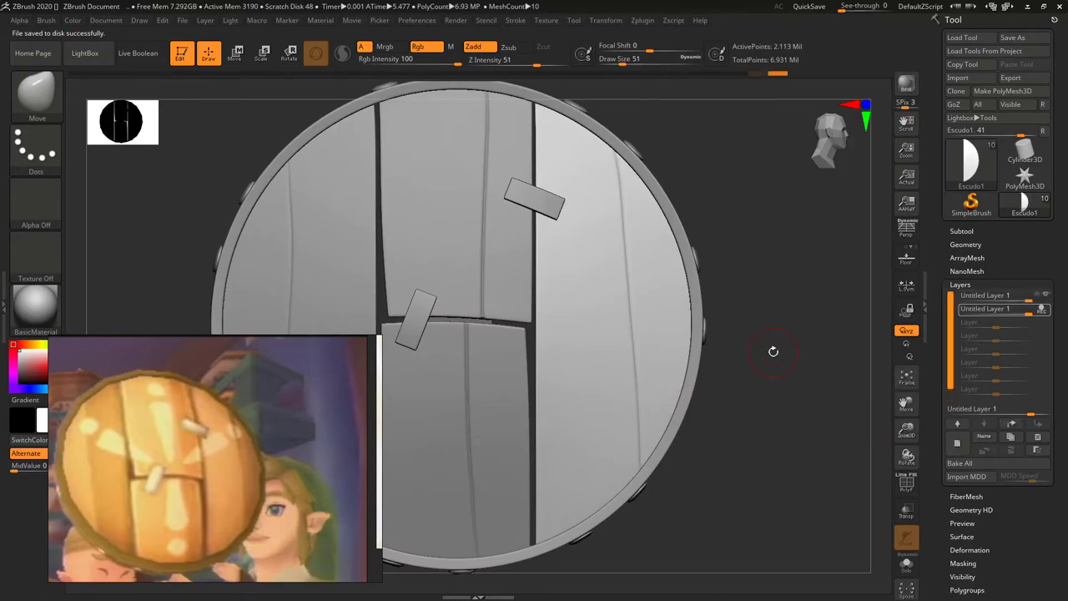
key(b)
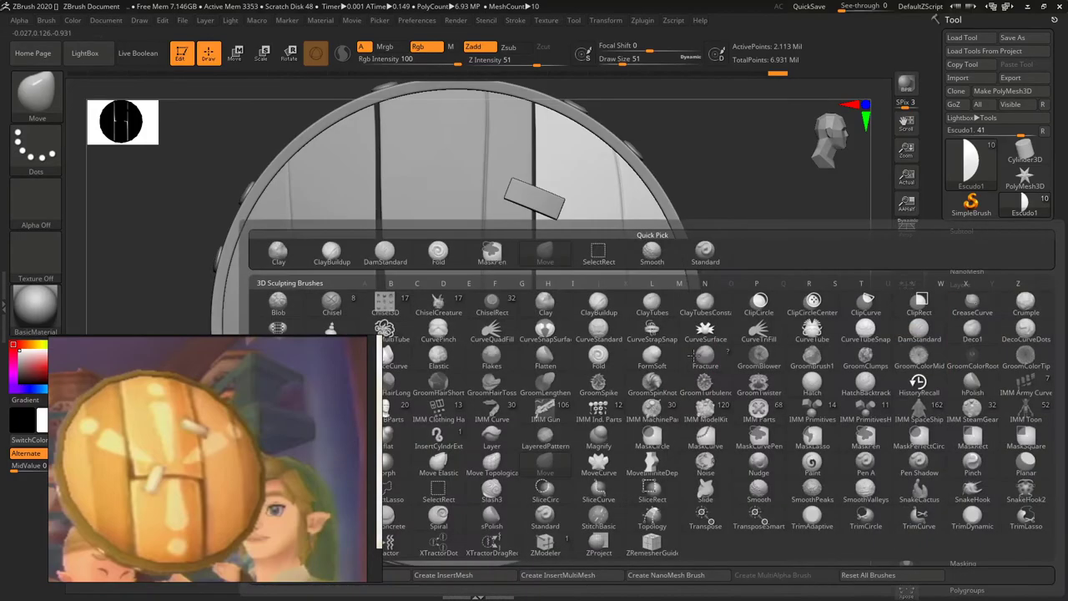
key(d)
key(s)
key(s)
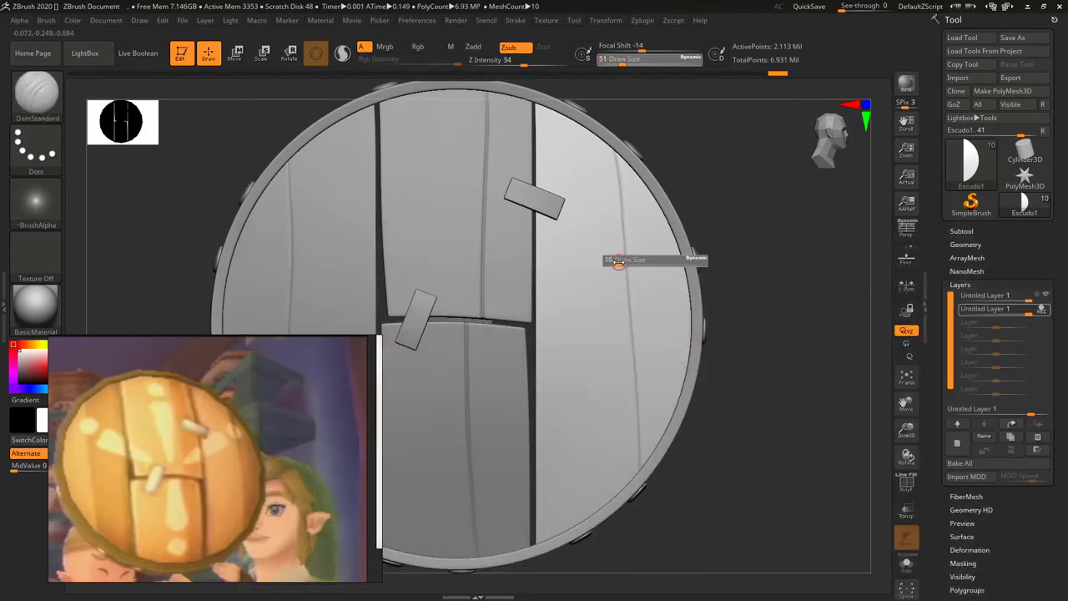
Step: Shrink DamStandard to size 12, carve vertical grain lines, then refit and orbit to inspect
drag(618, 261, 614, 261)
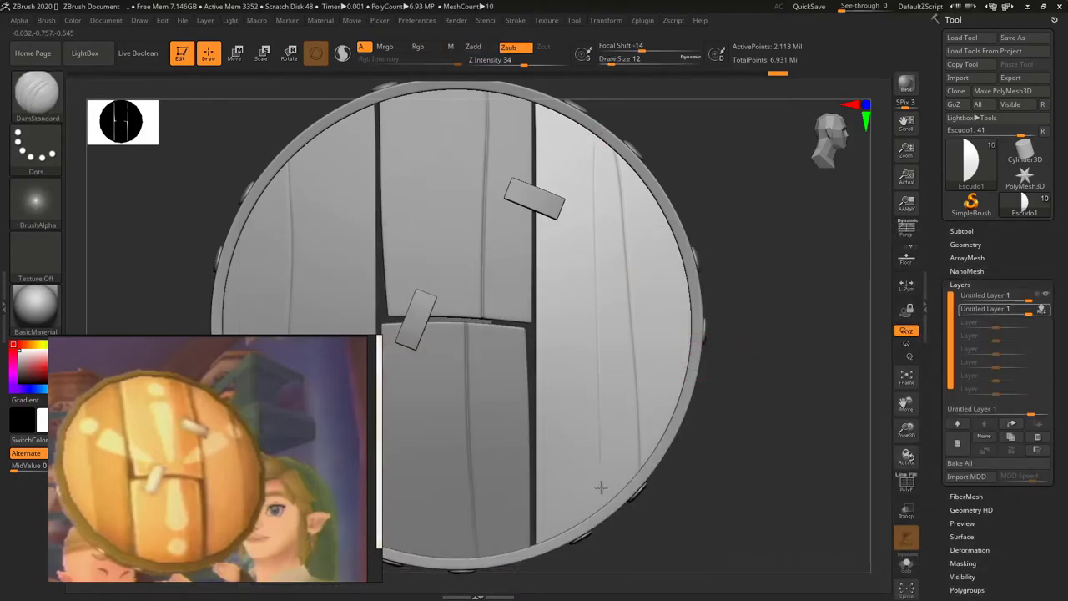
drag(605, 135, 604, 154)
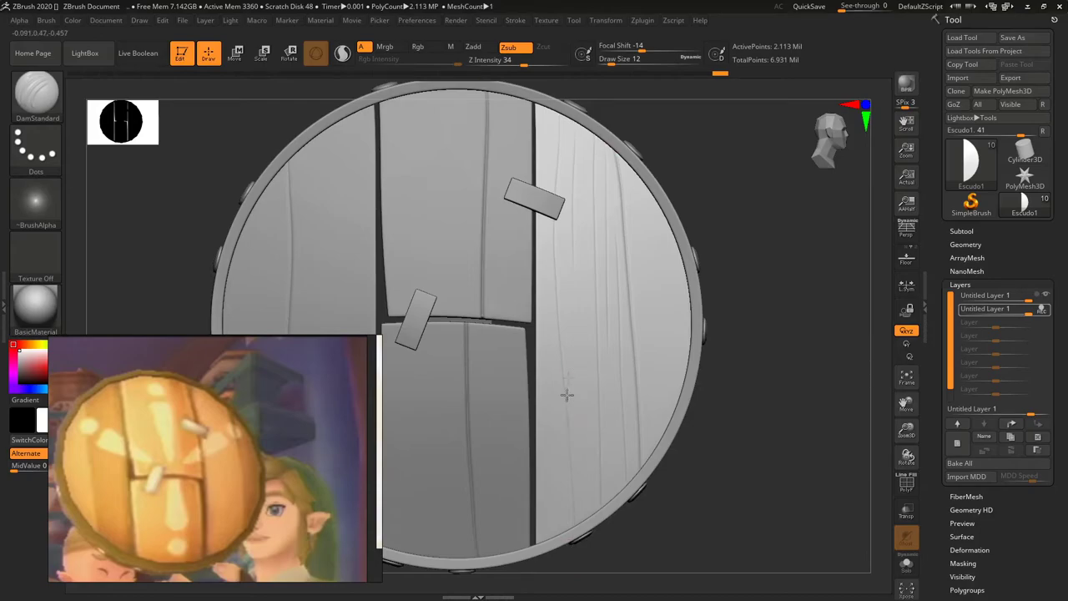
drag(546, 210, 546, 342)
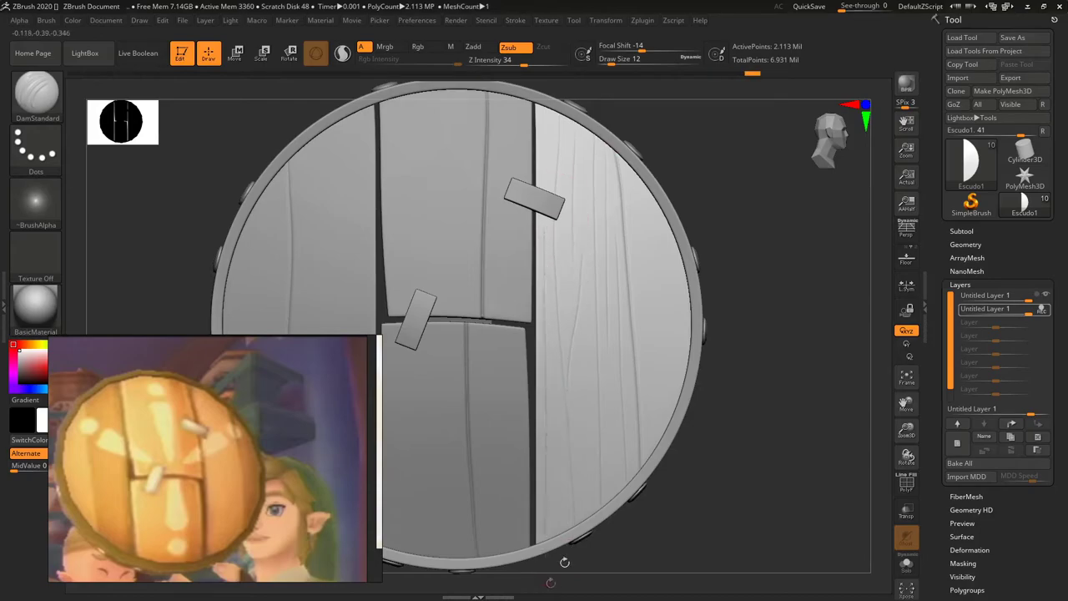
drag(564, 561, 678, 475)
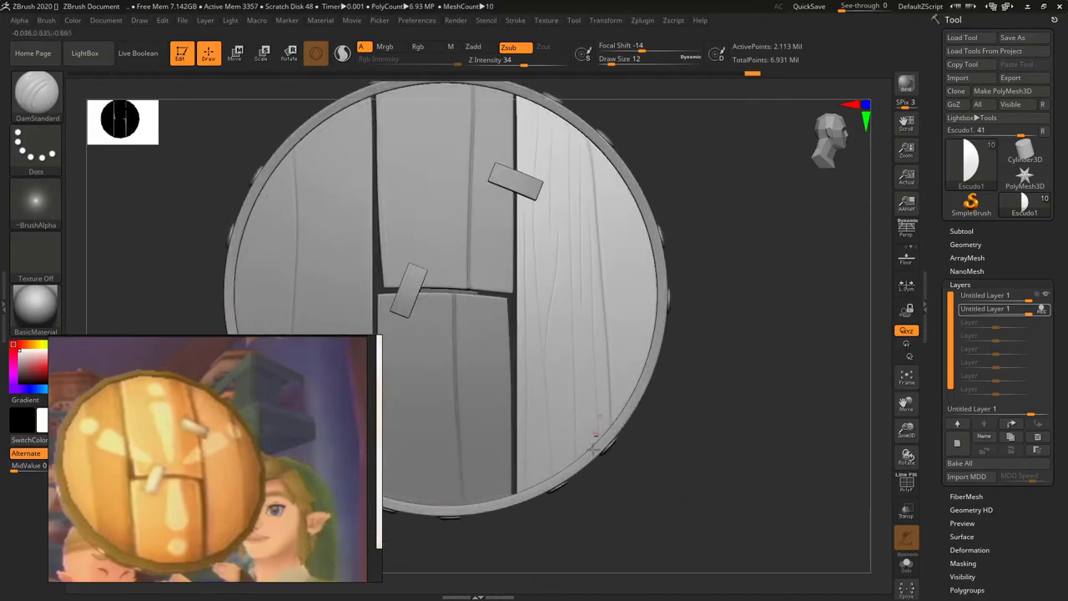
shift+drag(553, 443, 570, 308)
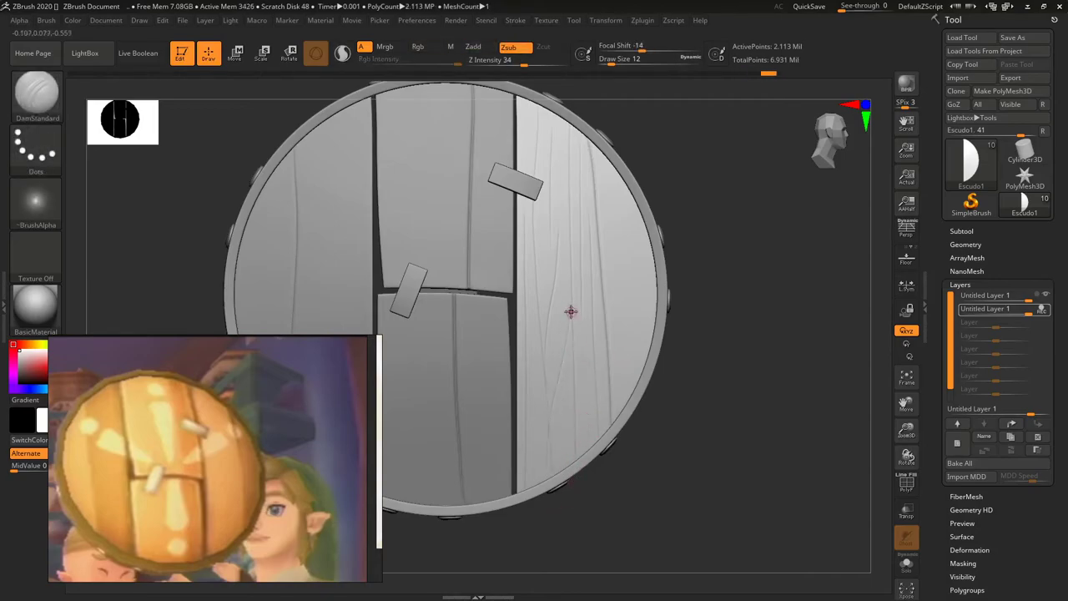
mouse_move(557, 231)
ctrl+right_down()
mouse_move(580, 235)
mouse_move(591, 440)
mouse_move(574, 241)
ctrl+right_up()
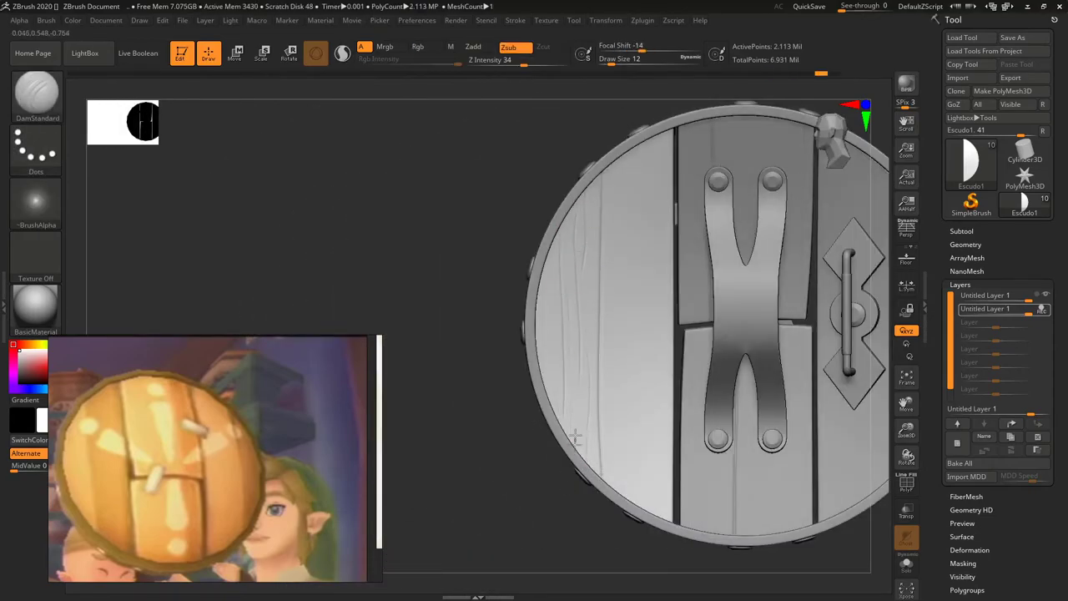
key(f)
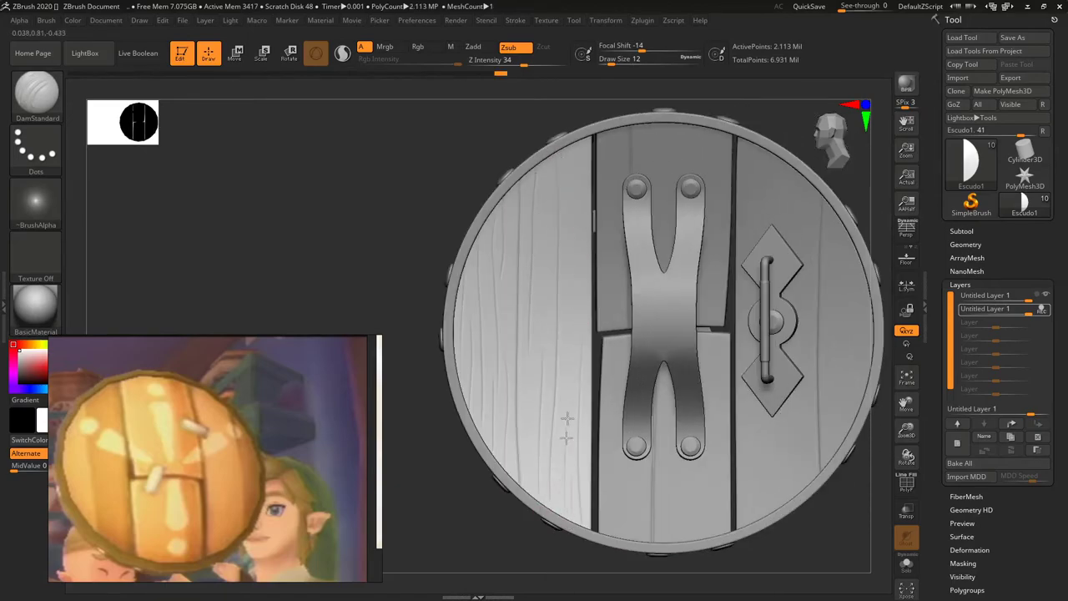
mouse_move(569, 162)
right_down()
mouse_move(549, 424)
mouse_move(607, 422)
right_up()
Step: Solo Escudo2, subdivide it, and carve six vertical grain grooves down the plank
alt+click(609, 430)
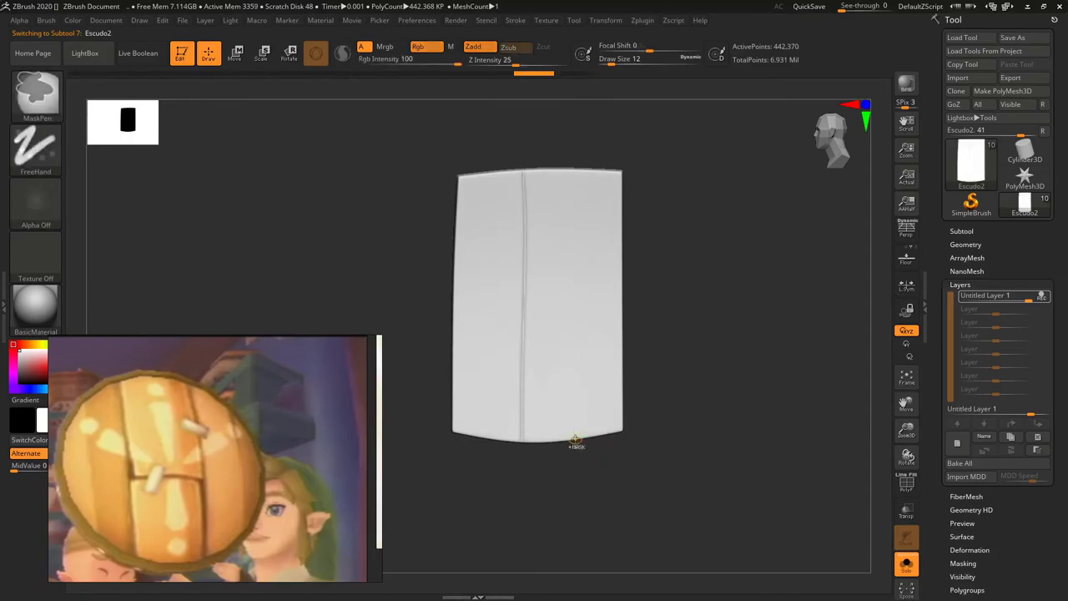
key(ctrl+d)
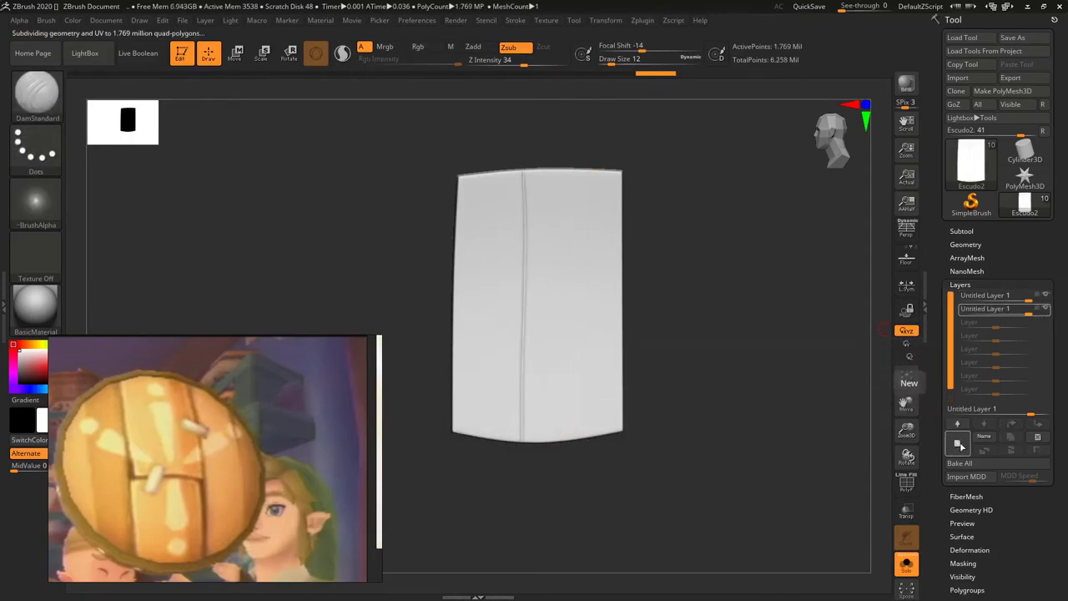
drag(552, 359, 558, 174)
drag(573, 429, 572, 271)
drag(590, 387, 590, 171)
drag(539, 427, 540, 350)
drag(503, 292, 503, 214)
drag(488, 427, 488, 216)
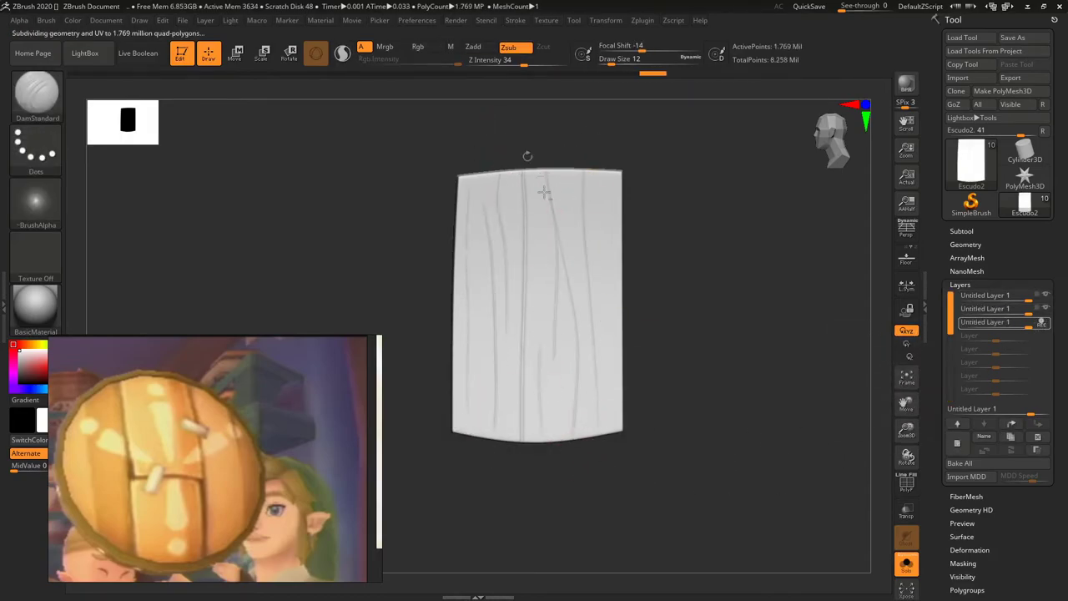
Step: Select the top middle plank, inspect it in Solo from the front, then restore the shield
key(shift+s)
alt+drag(717, 488, 585, 300)
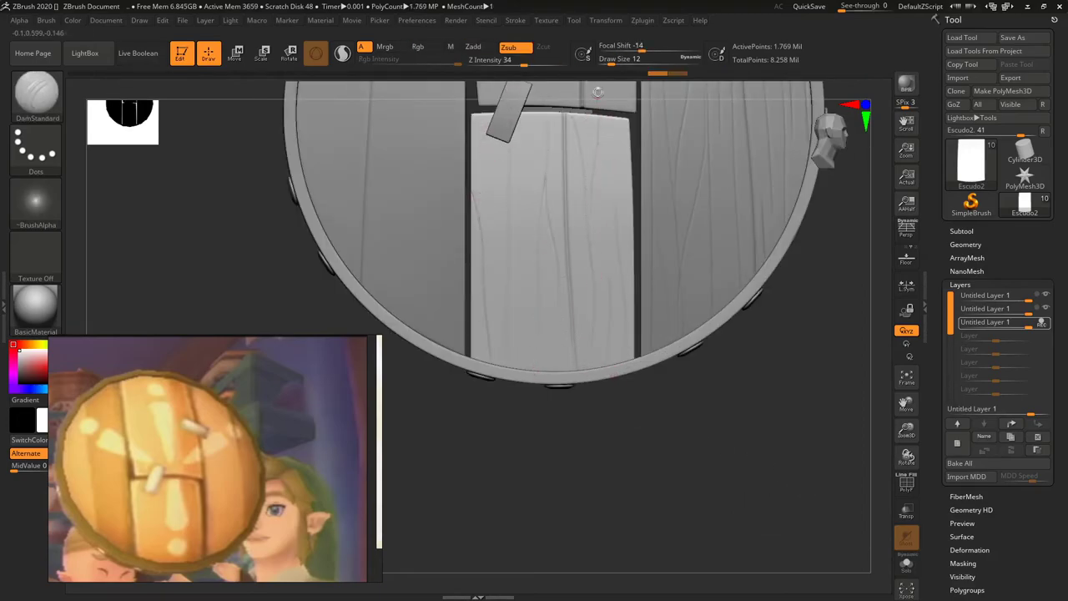
alt+drag(622, 363, 608, 442)
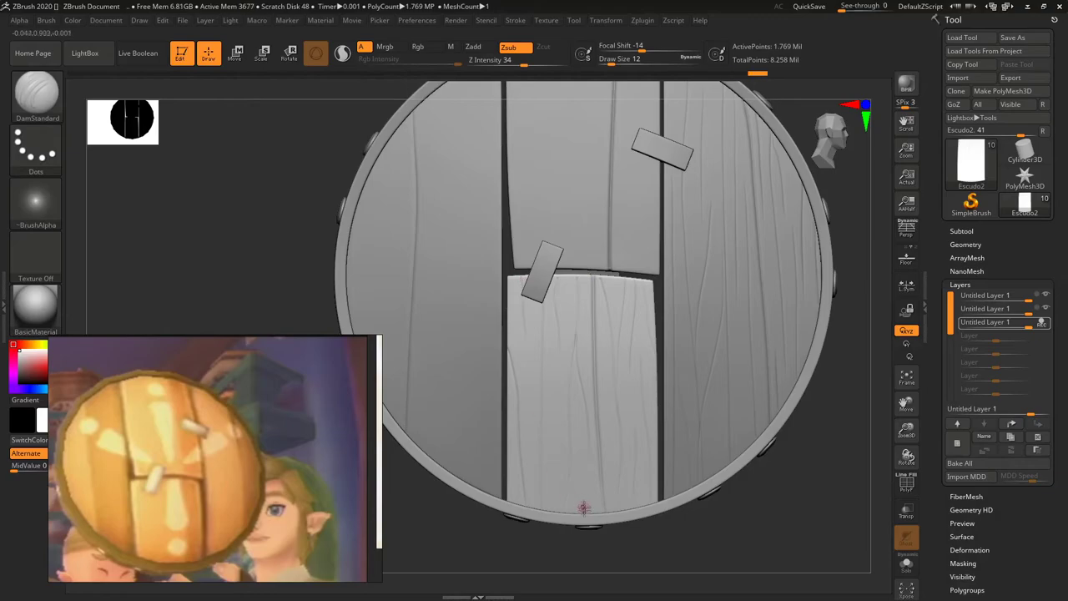
alt+drag(582, 503, 698, 522)
alt+click(523, 309)
alt+drag(524, 308, 507, 152)
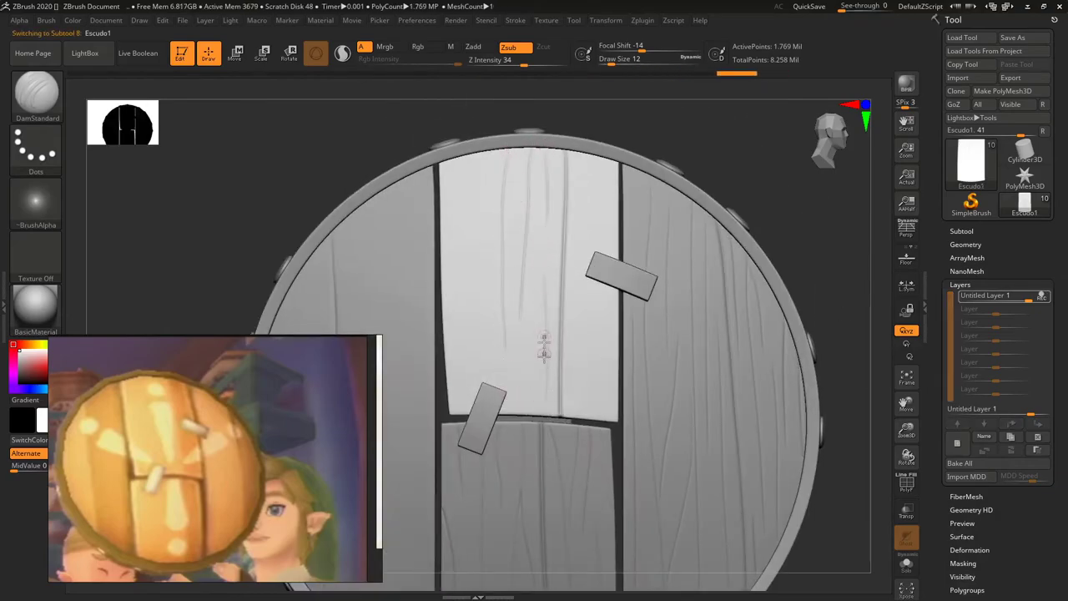
click(906, 563)
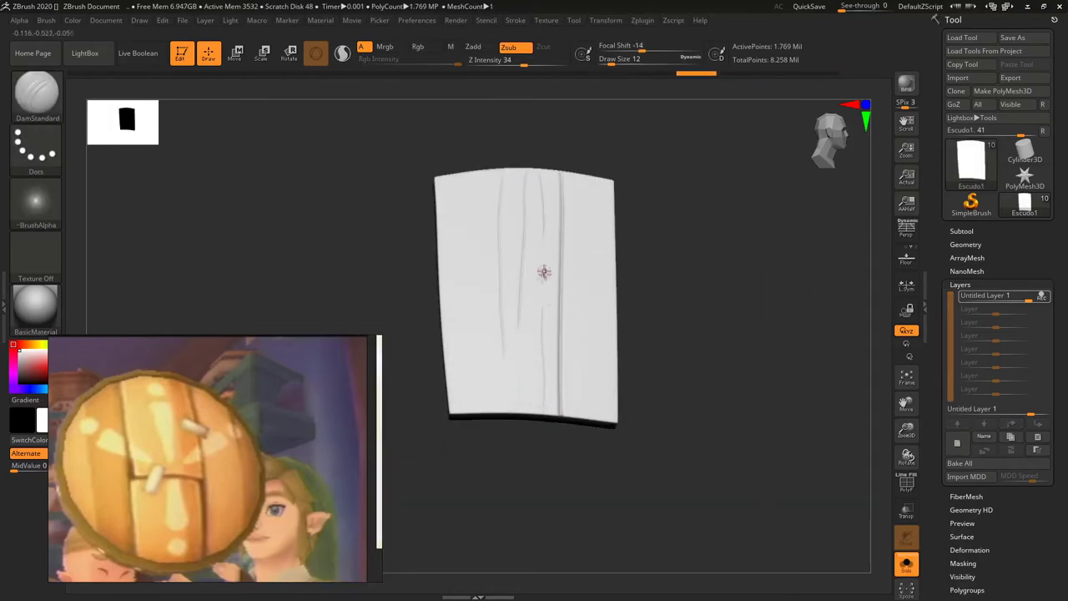
right_drag(546, 257, 475, 229)
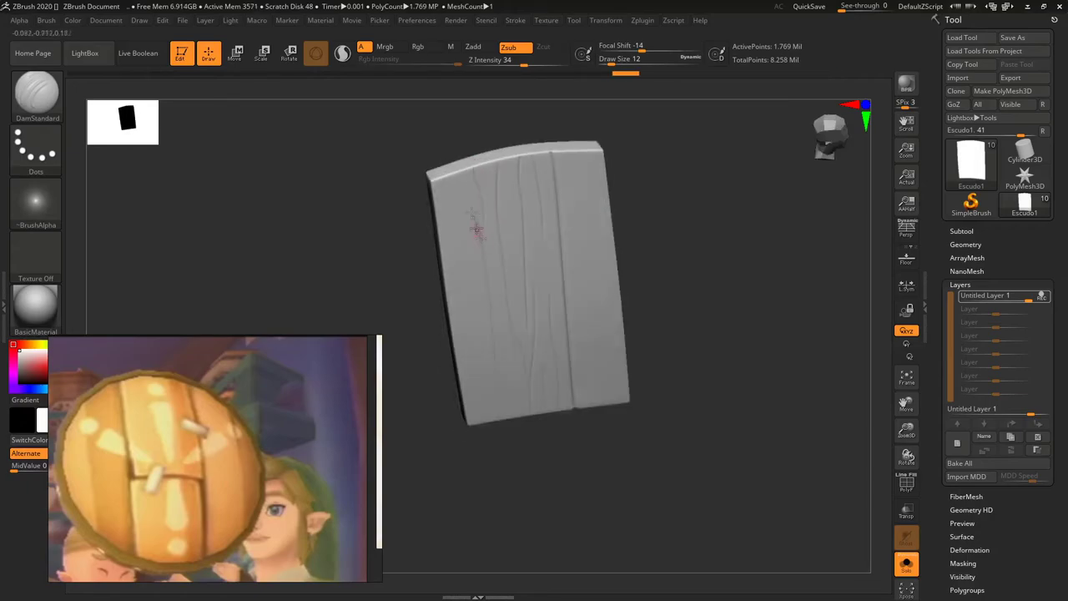
mouse_move(471, 305)
right_down()
mouse_move(525, 389)
mouse_move(558, 270)
mouse_move(548, 191)
mouse_move(611, 307)
right_up()
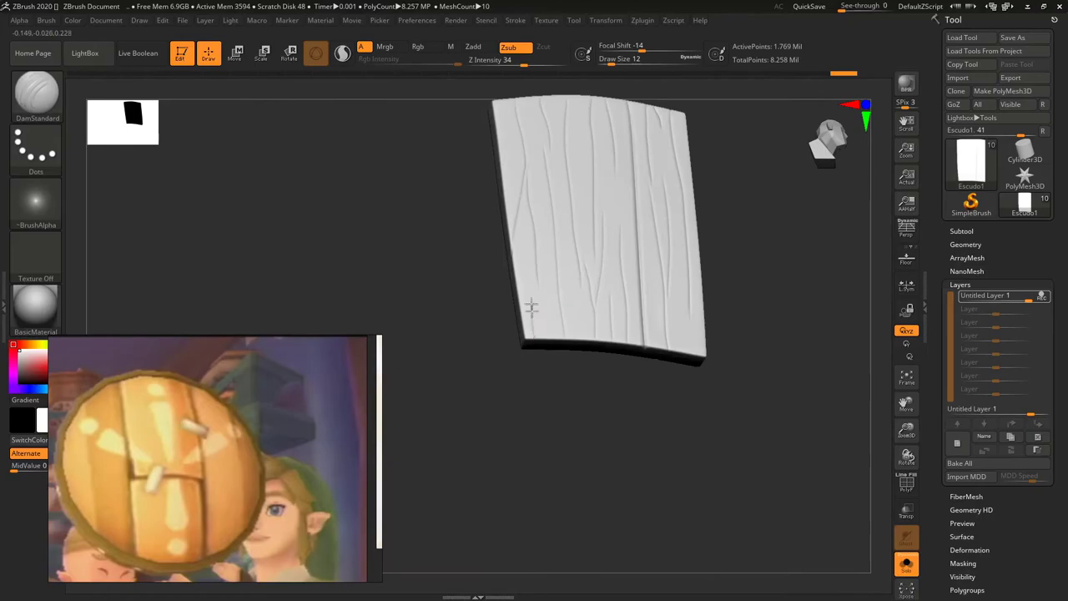
alt+click(550, 337)
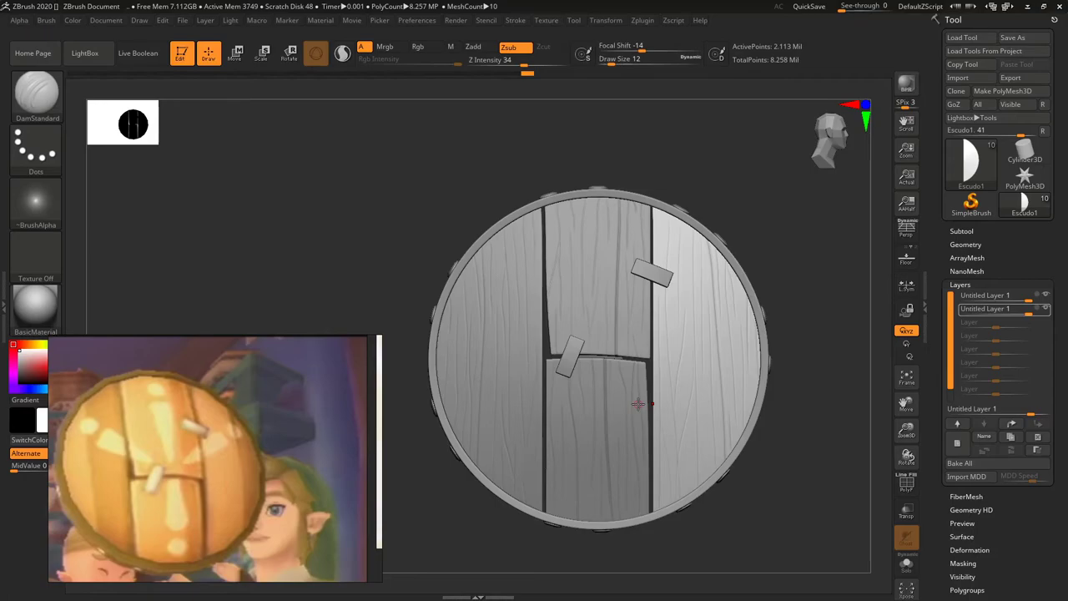
Step: Select the top middle plank, zoom to the centre seam, and add a new layer
alt+click(557, 325)
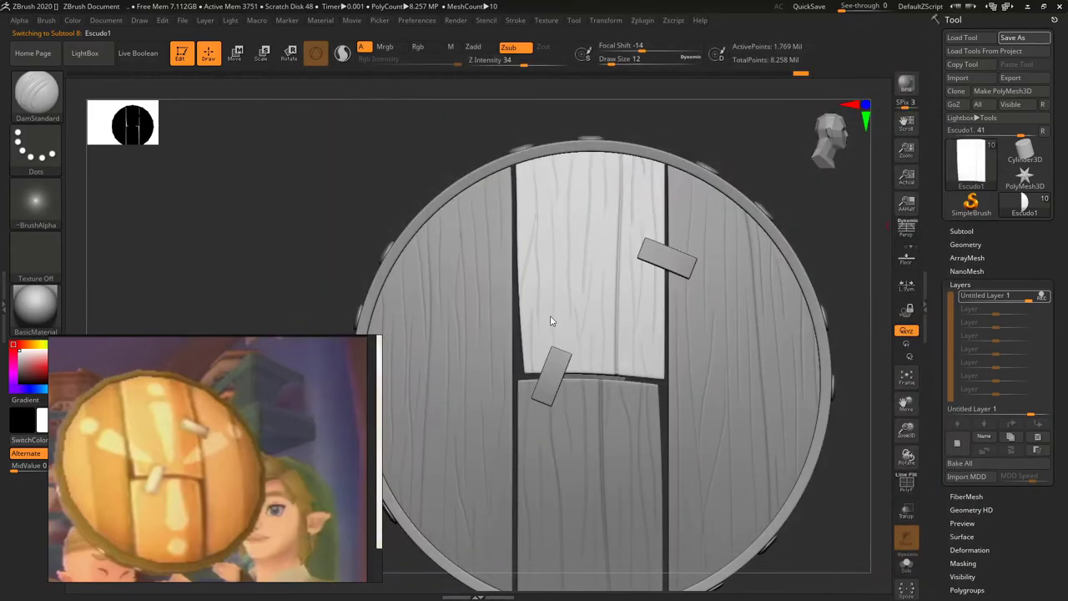
alt+drag(551, 321, 626, 399)
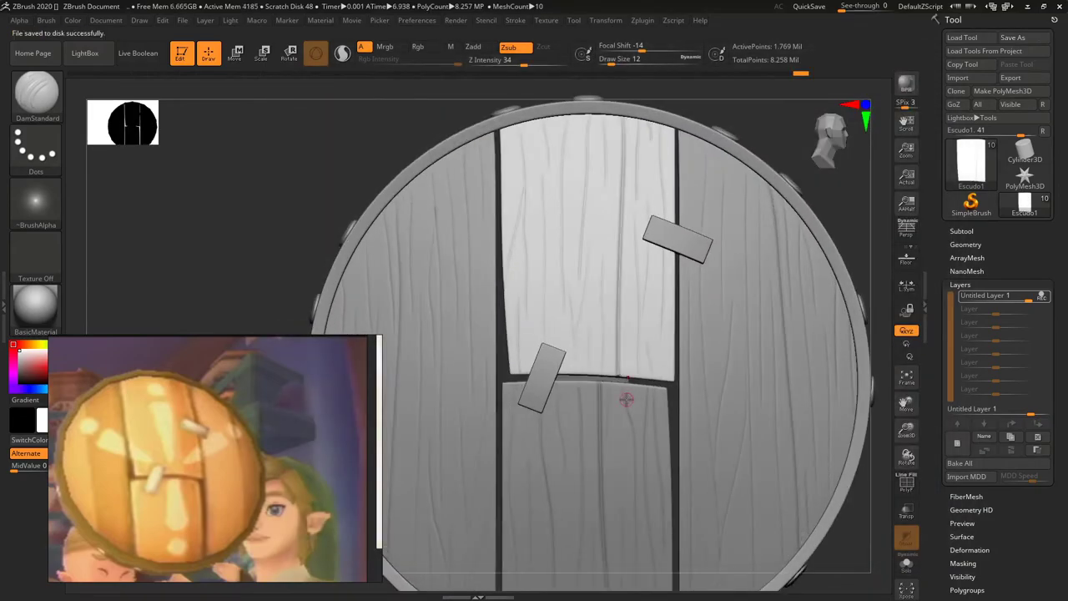
click(957, 443)
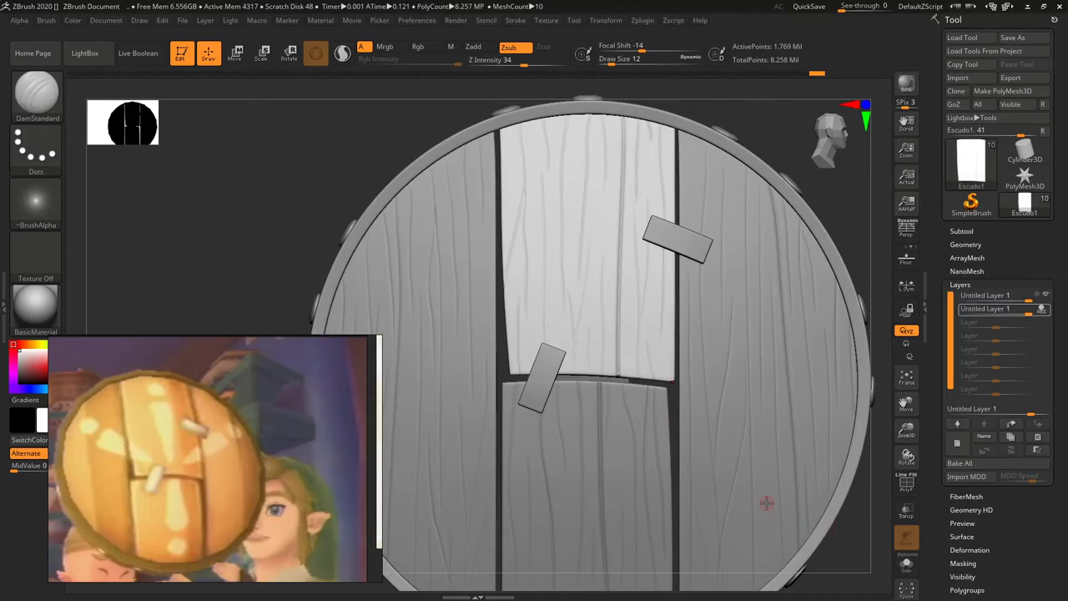
Step: Choose the TrimDynamic brush, solo the plank, and set brush size to 128
key(b)
key(t)
key(d)
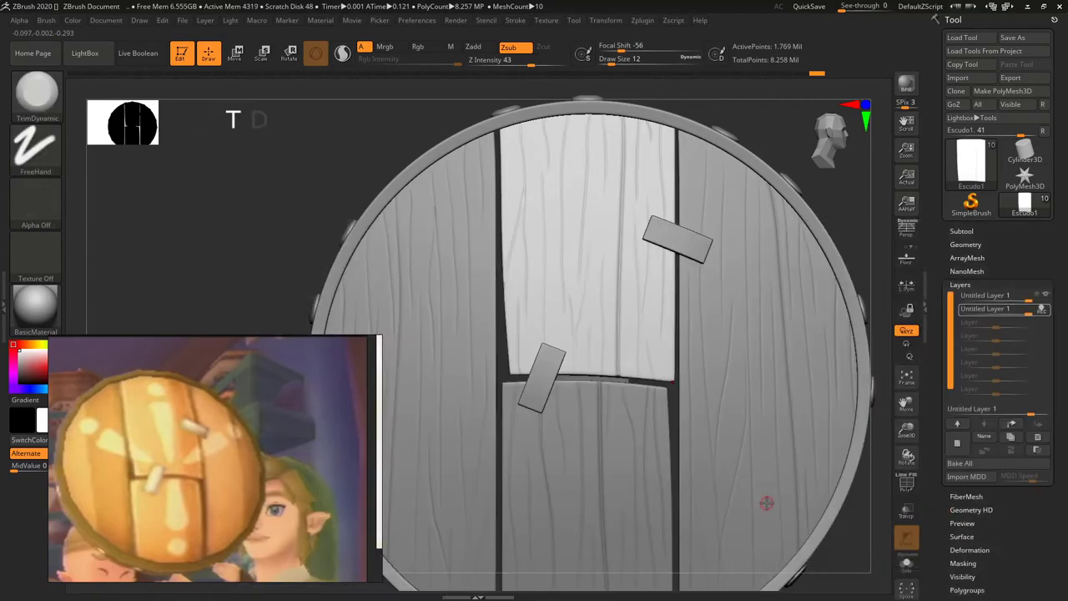
click(906, 563)
mouse_move(767, 469)
mouse_down()
mouse_move(662, 376)
mouse_move(673, 386)
mouse_up()
text(s128)
key(Return)
Step: Lower the brush size to 62 and orbit to check the plank's edge thickness
shift+right_drag(691, 279, 692, 318)
text(s62)
key(Return)
mouse_move(555, 215)
alt+right_down()
mouse_move(598, 331)
mouse_move(563, 248)
alt+right_up()
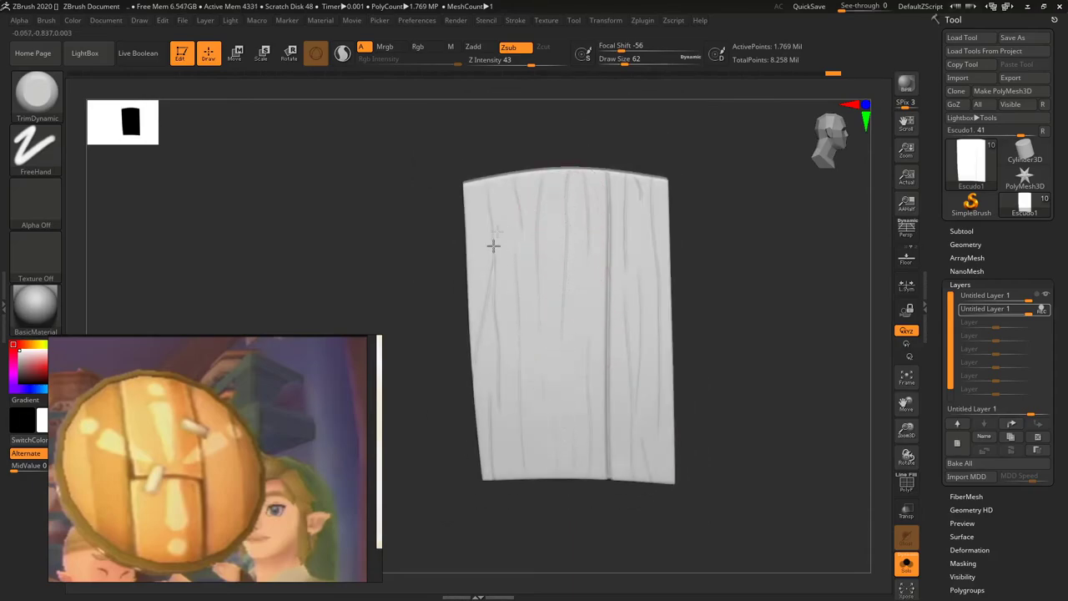
mouse_move(500, 423)
right_down()
mouse_move(618, 334)
mouse_move(696, 186)
right_up()
mouse_move(692, 231)
right_down()
mouse_move(686, 325)
mouse_move(634, 275)
mouse_move(609, 333)
right_up()
Step: Reduce the brush to size 12, trim the plank's right edge, and restore the full shield
key(s)
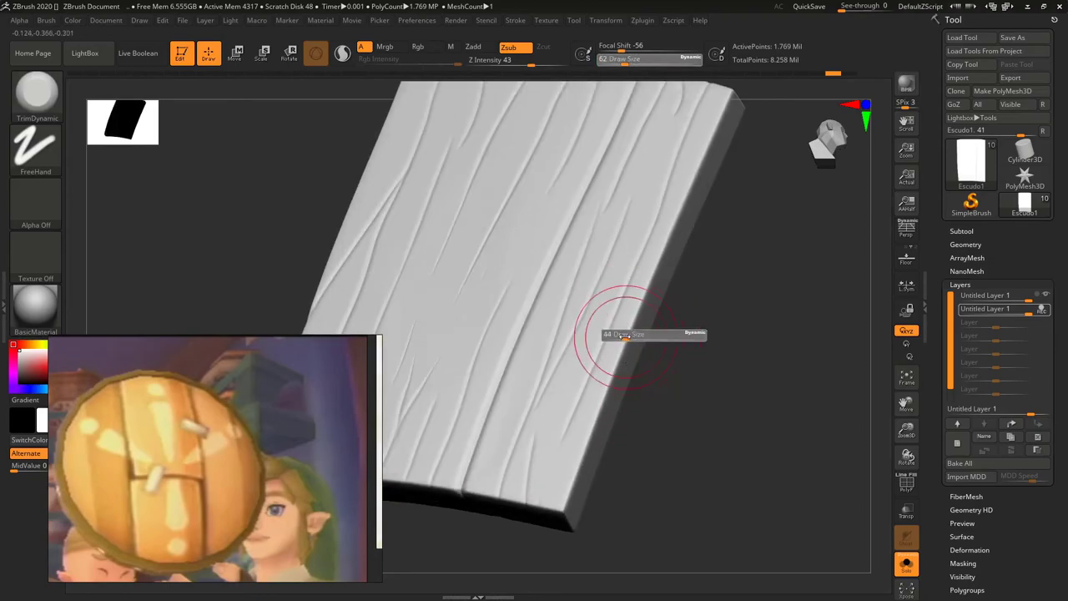
drag(667, 332, 632, 327)
key(s)
drag(607, 387, 593, 386)
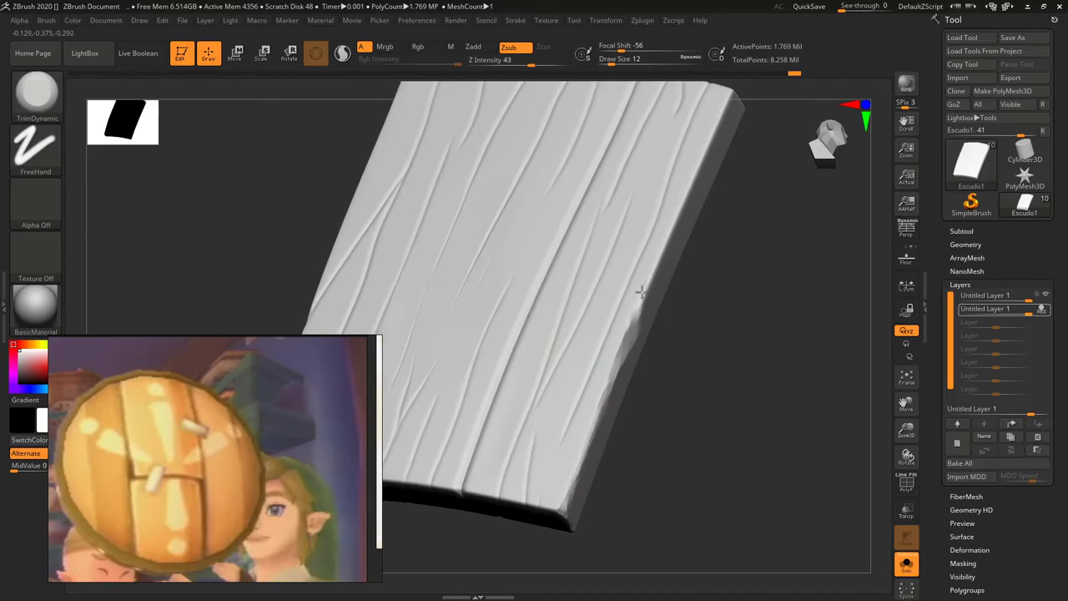
drag(642, 323, 659, 252)
right_drag(705, 135, 746, 393)
key(shift+s)
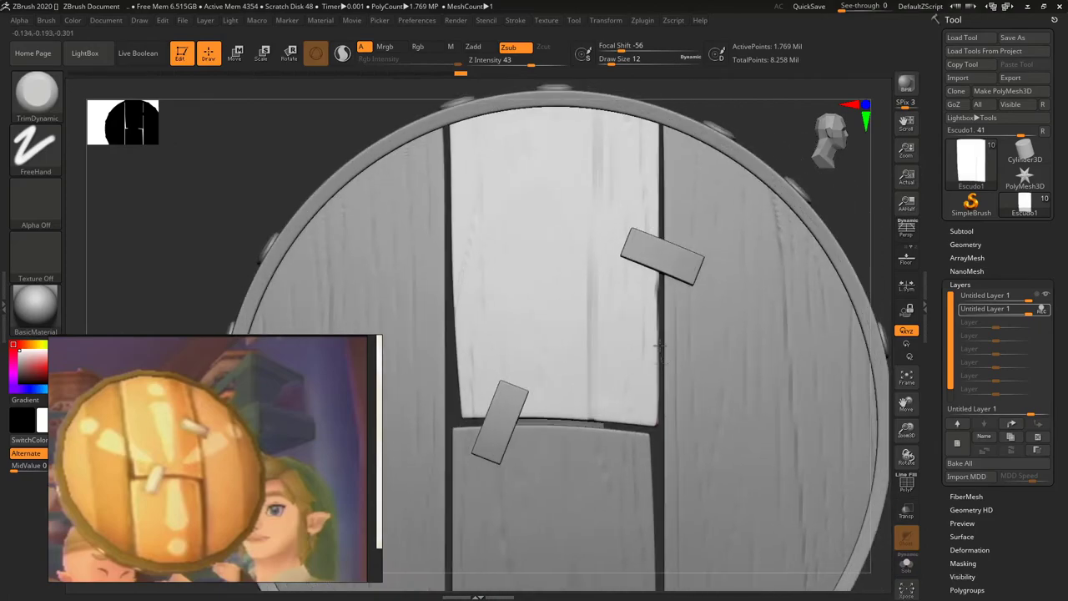
Step: Reframe the upper planks and briefly pick MaskPen before returning to TrimDynamic
ctrl+right_drag(792, 451, 646, 334)
ctrl+right_drag(646, 264, 639, 341)
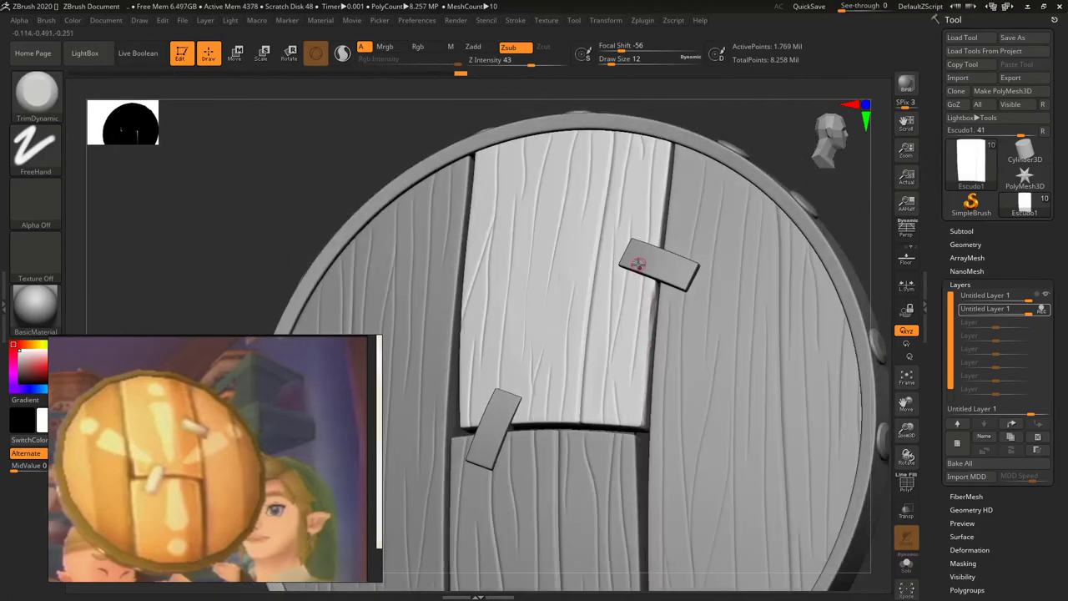
key(b)
key(m)
key(p)
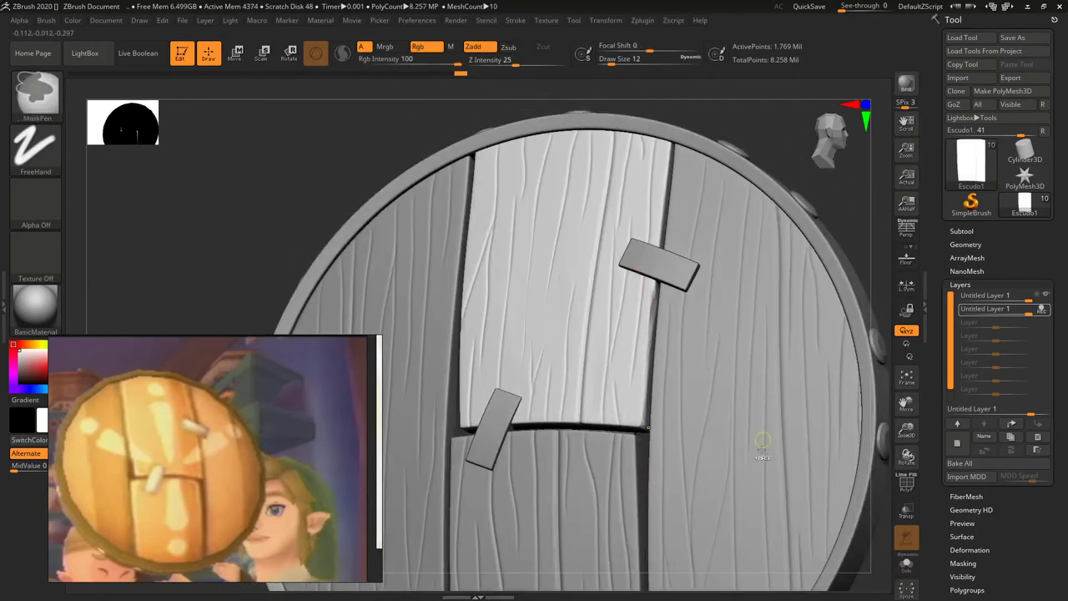
key(b)
key(t)
key(d)
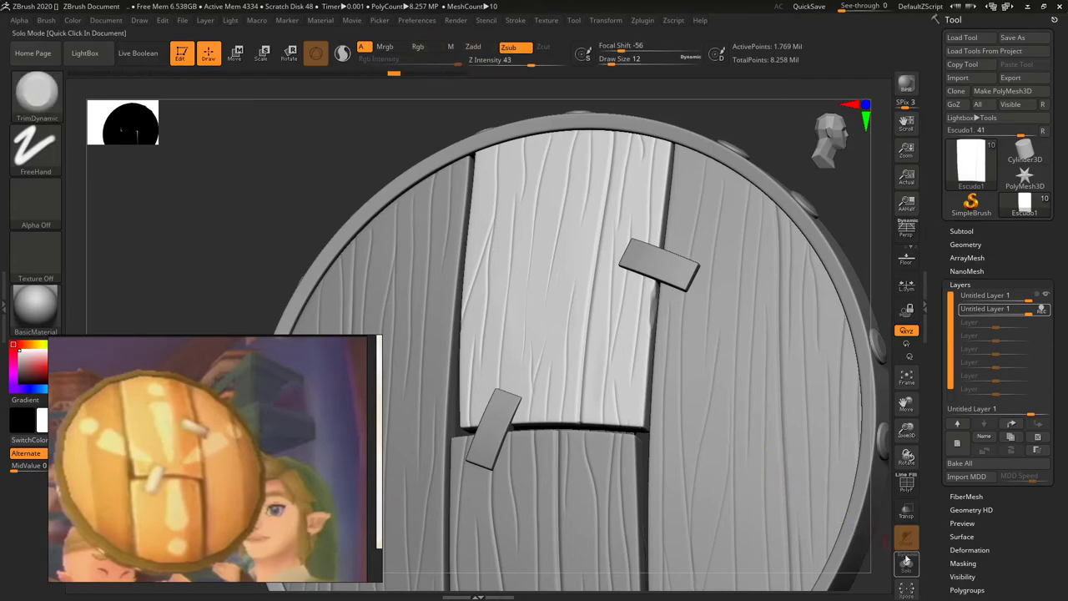
Step: Solo the plank, set brush size 27, and trim three stretches of its right edge
click(906, 563)
ctrl+right_drag(663, 346, 662, 384)
key(s)
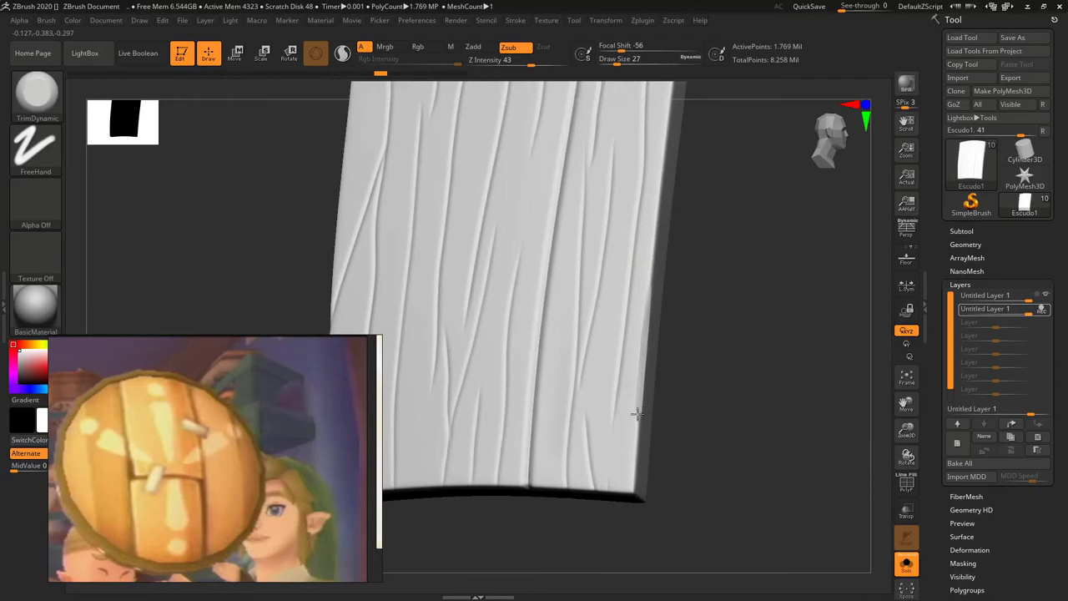
right_drag(638, 488, 607, 411)
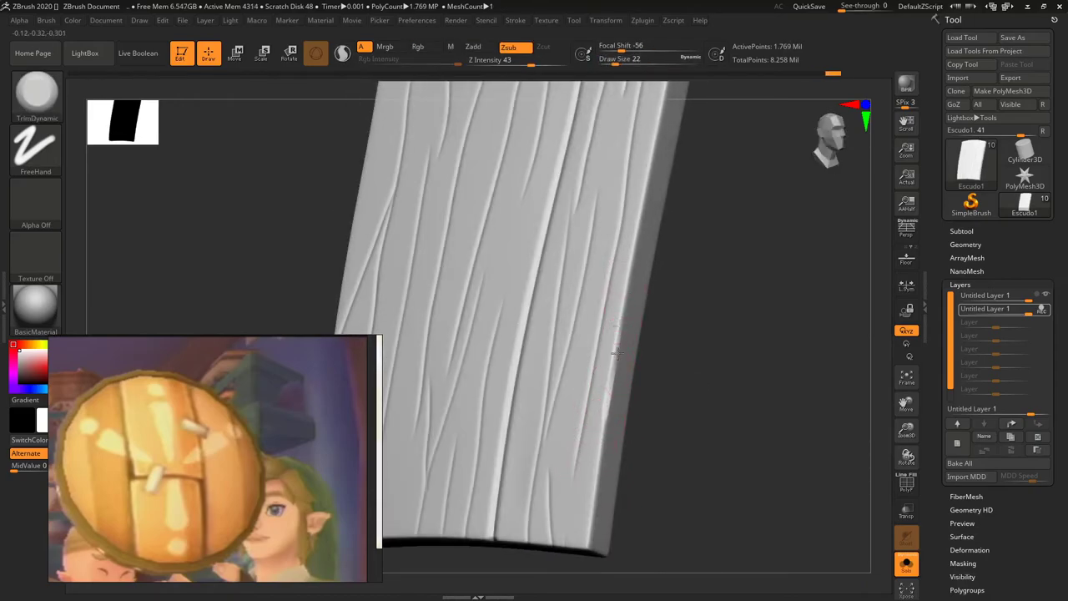
drag(610, 353, 637, 238)
drag(617, 363, 606, 434)
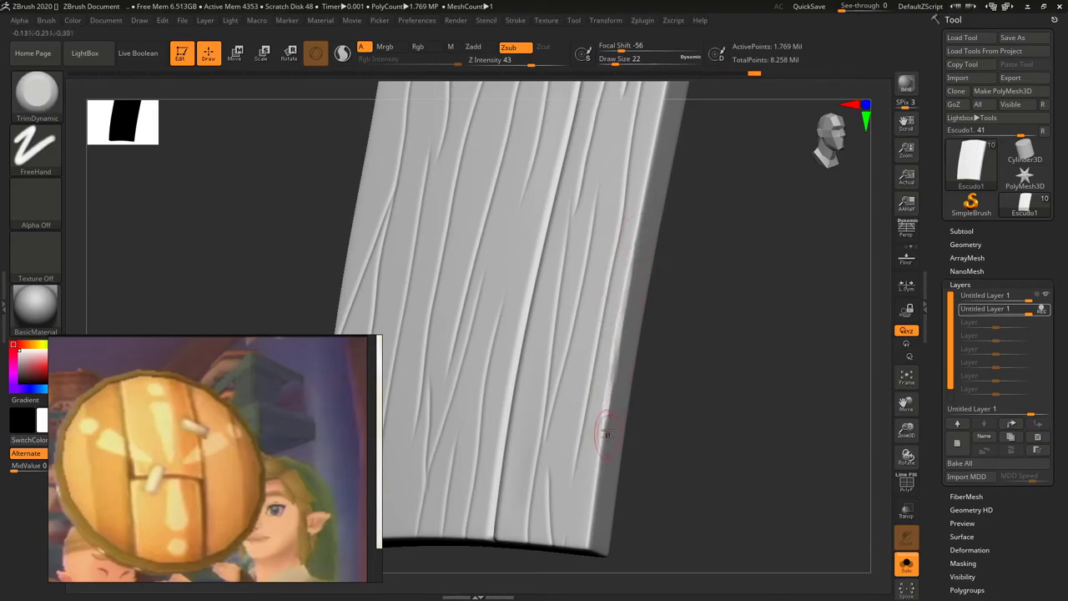
drag(589, 521, 593, 470)
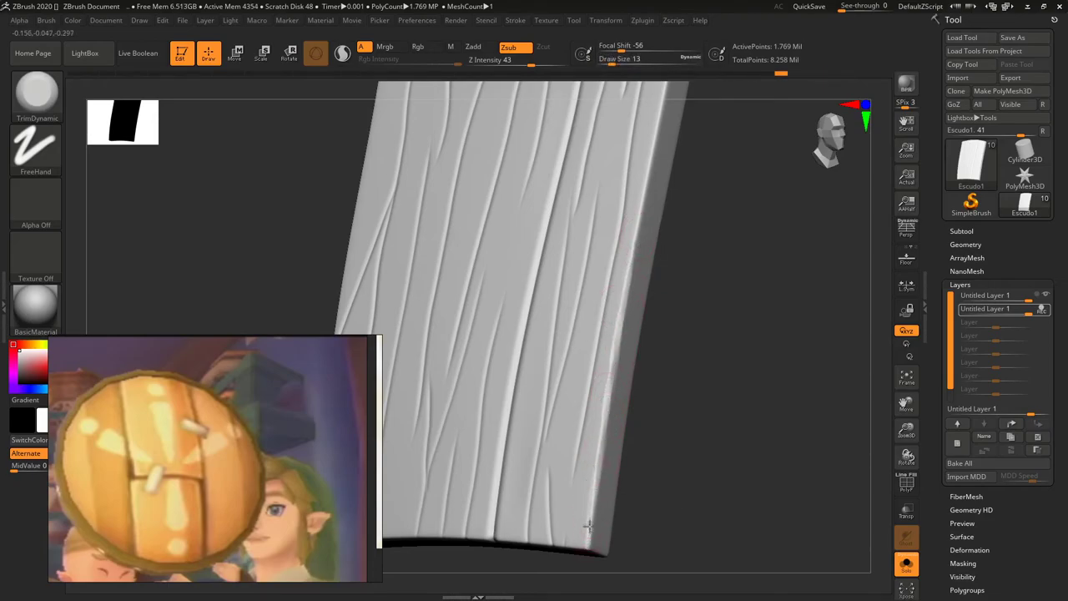
Step: Trim the plank's bottom edge, orbit to inspect the bevels, then show the whole shield
mouse_move(650, 145)
mouse_down()
mouse_move(720, 367)
mouse_move(627, 387)
mouse_up()
drag(564, 393, 459, 406)
right_drag(543, 388, 537, 405)
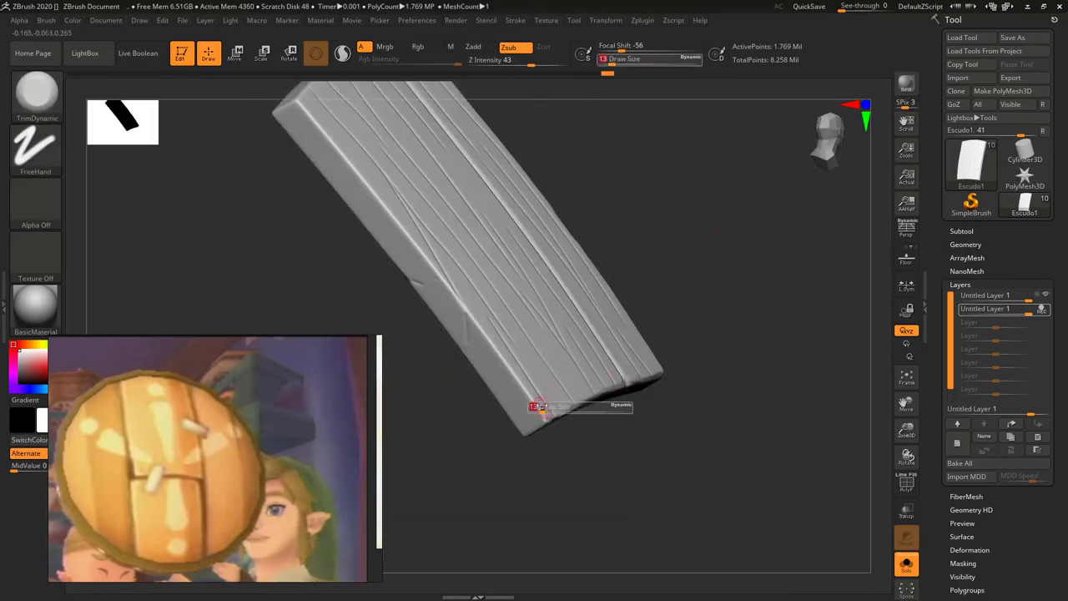
mouse_move(455, 303)
right_down()
mouse_move(392, 192)
mouse_move(437, 168)
mouse_move(503, 191)
mouse_move(519, 278)
mouse_move(431, 149)
right_up()
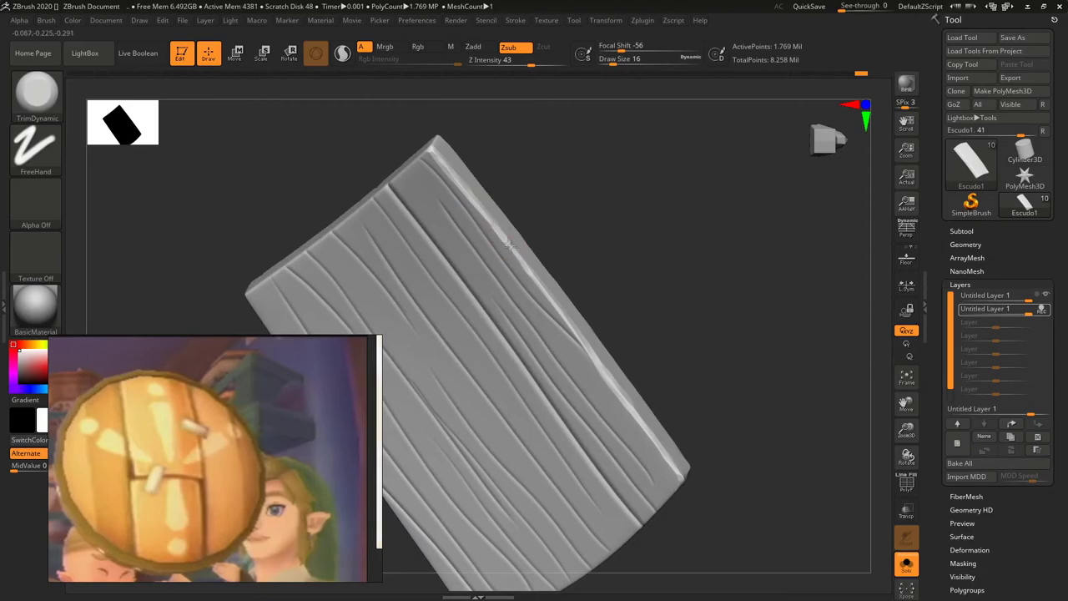
right_drag(503, 238, 643, 390)
right_drag(596, 422, 411, 290)
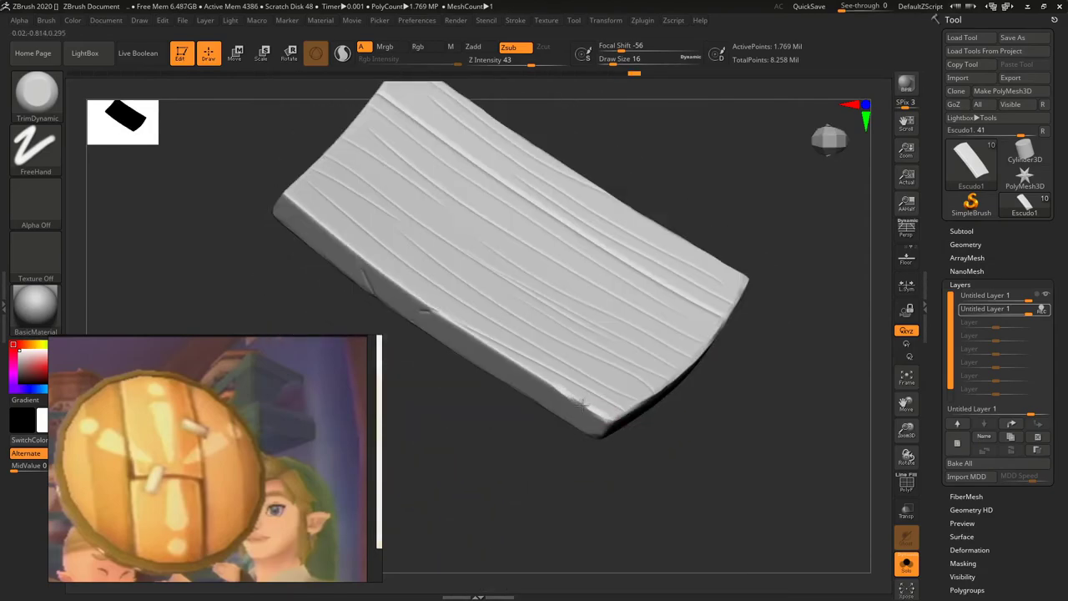
mouse_move(306, 208)
right_down()
mouse_move(595, 276)
mouse_move(481, 429)
right_up()
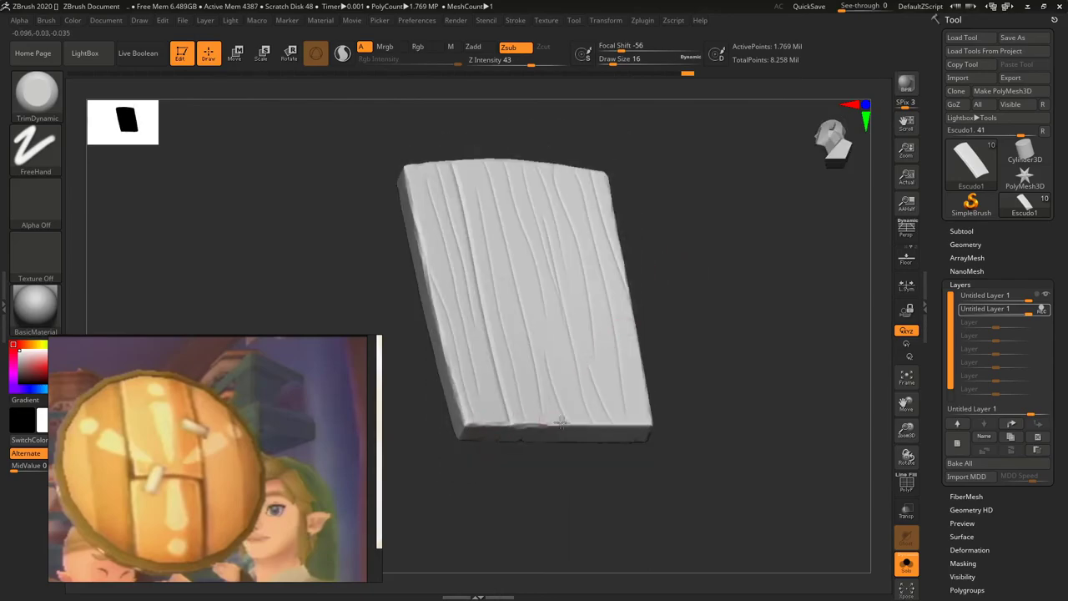
click(912, 566)
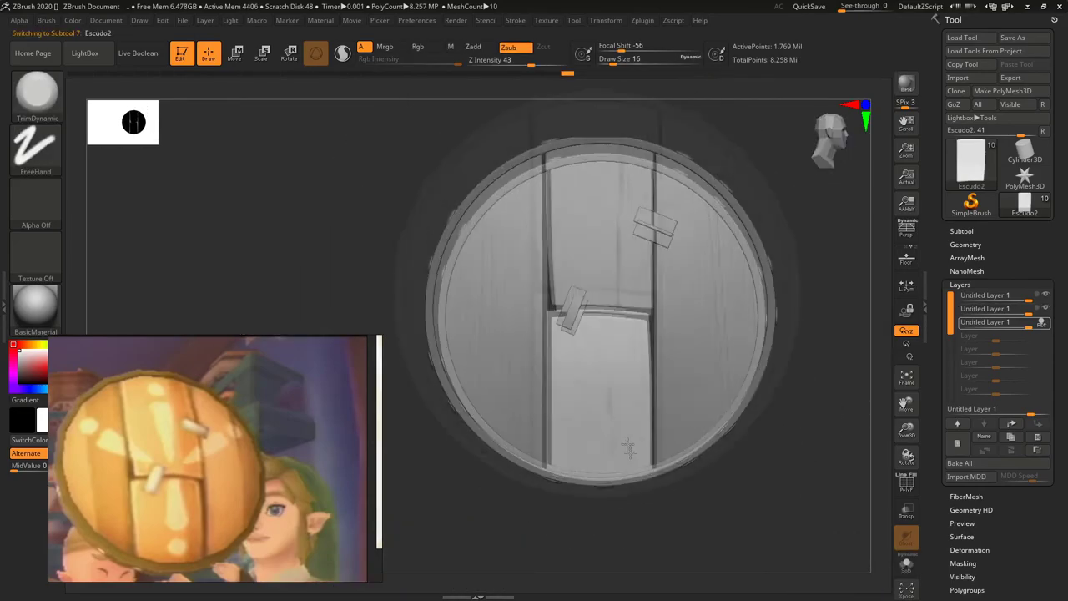
Step: Solo the plank and orbit it from several angles to check the grain lines
click(909, 565)
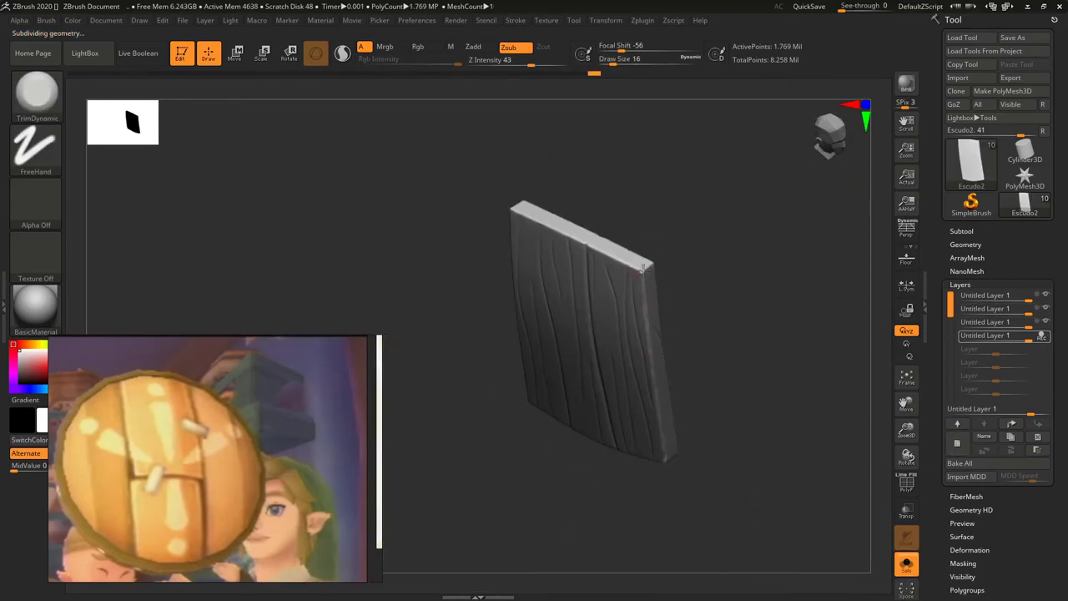
right_drag(600, 248, 624, 213)
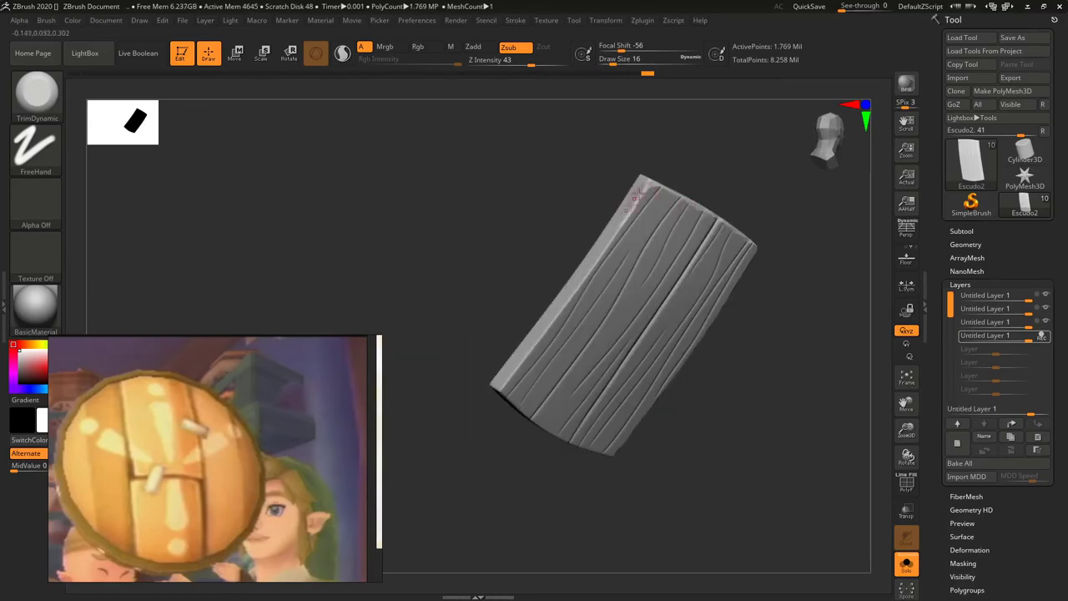
right_drag(527, 349, 522, 421)
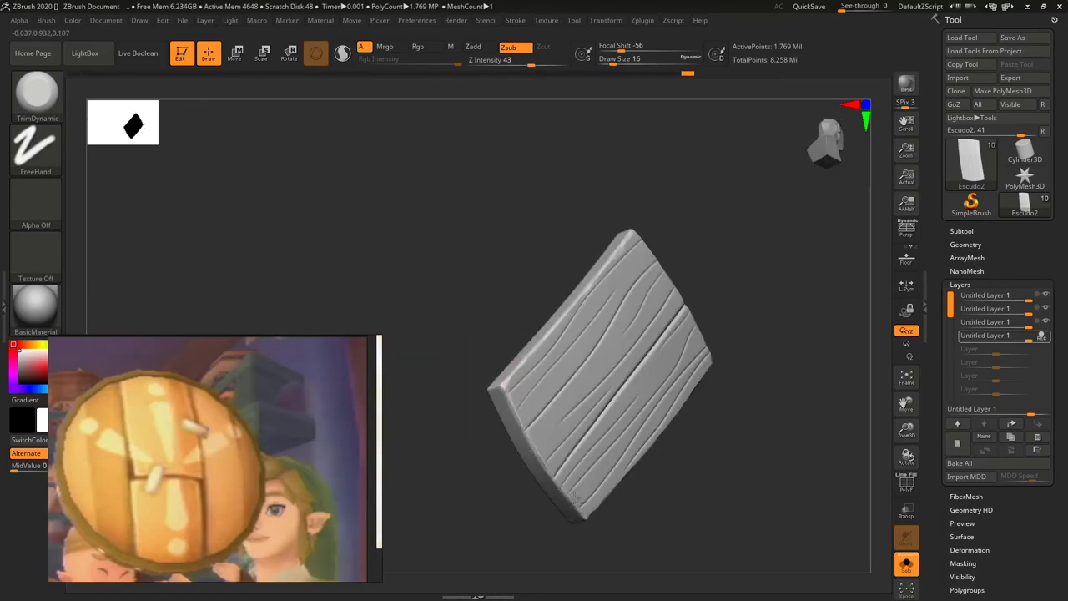
right_drag(564, 488, 538, 290)
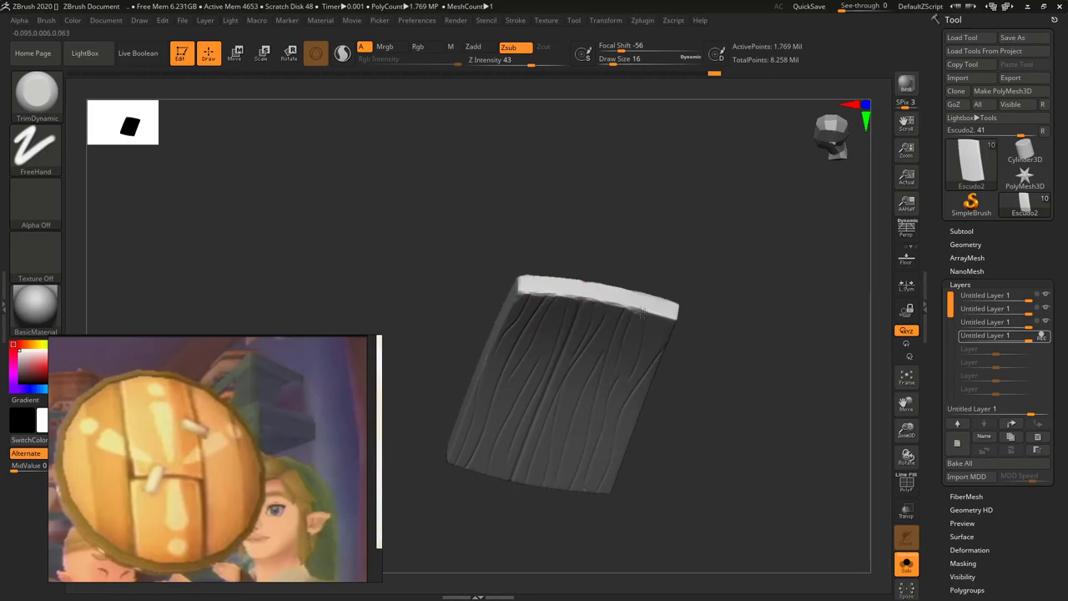
right_drag(636, 308, 689, 300)
right_drag(734, 547, 823, 441)
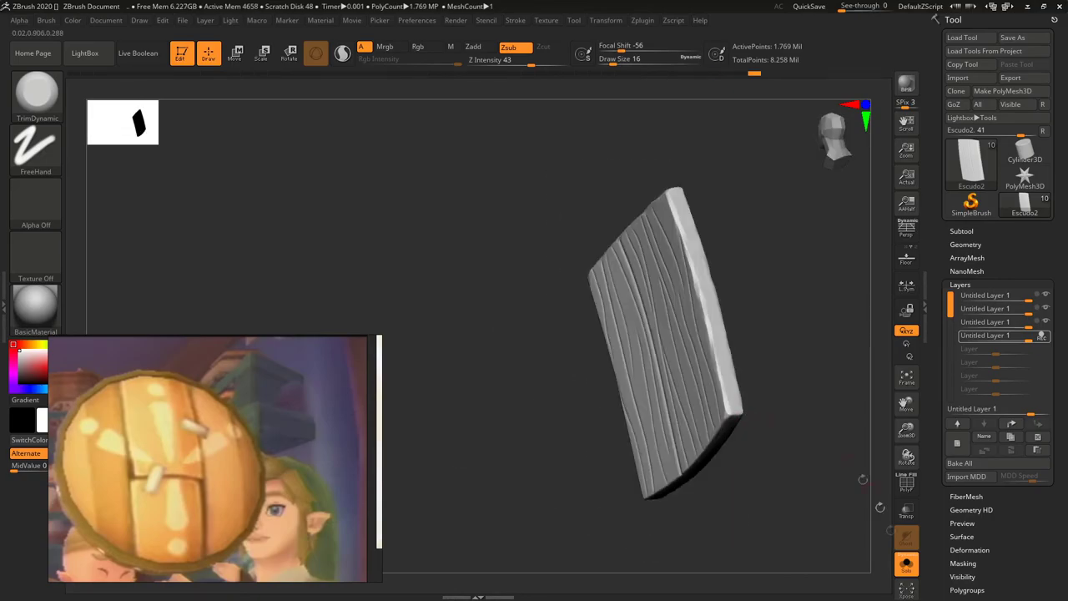
Step: Restore and frame the full shield front-on, then make the right-hand plank Escudo1 active
key(ctrl+shift+s)
mouse_move(591, 444)
right_down()
mouse_move(607, 354)
mouse_move(624, 405)
right_up()
key(f)
alt+click(608, 352)
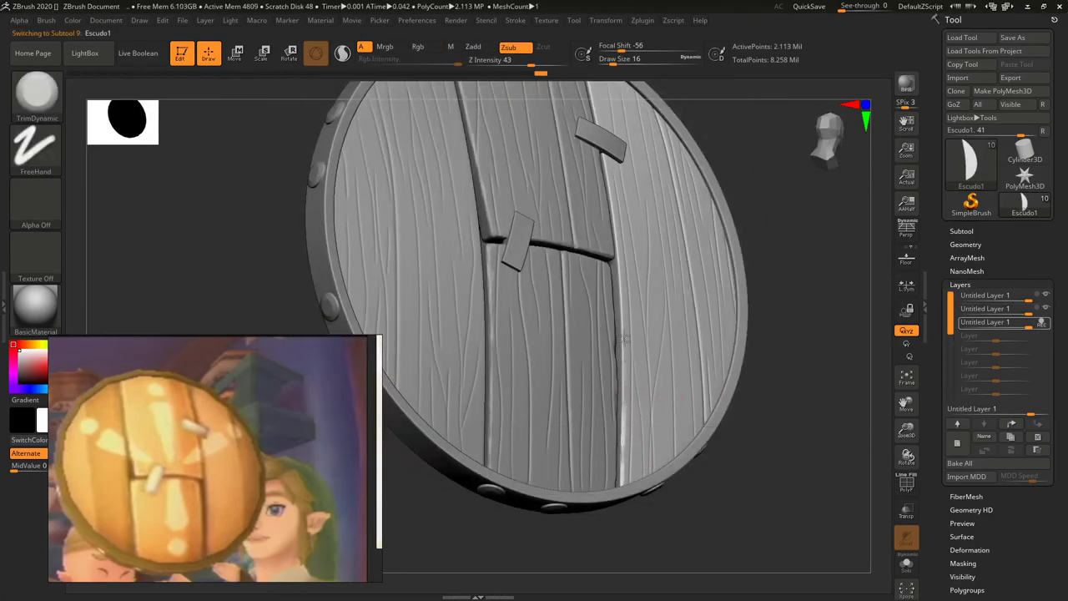
key(ctrl+shift+s)
mouse_move(607, 266)
right_down()
mouse_move(607, 461)
mouse_move(594, 439)
right_up()
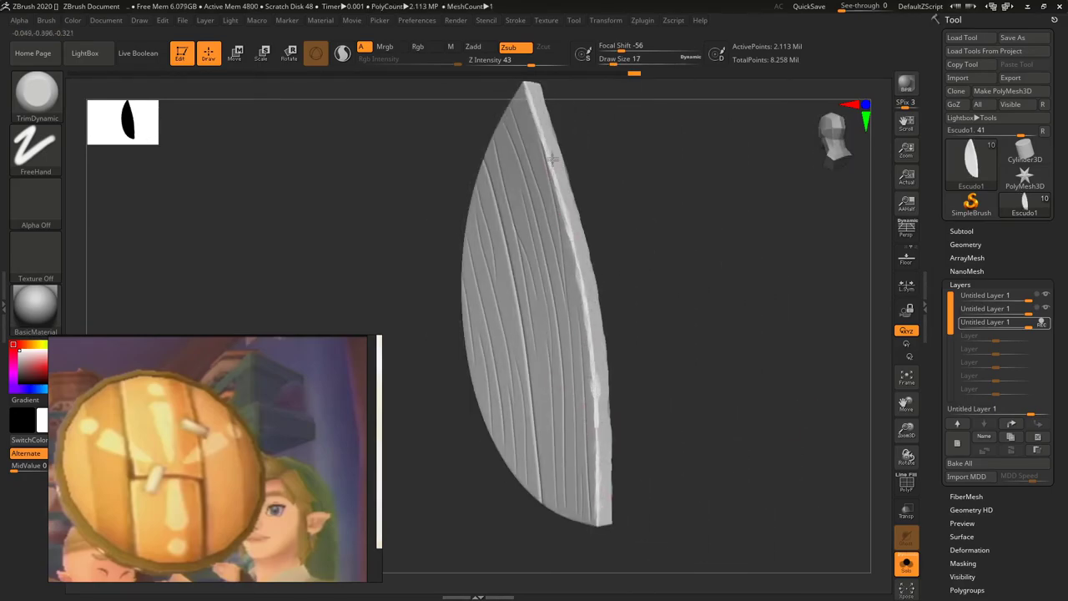
click(906, 563)
right_drag(751, 376, 713, 496)
alt+click(713, 497)
key(shift+ctrl+alt+s)
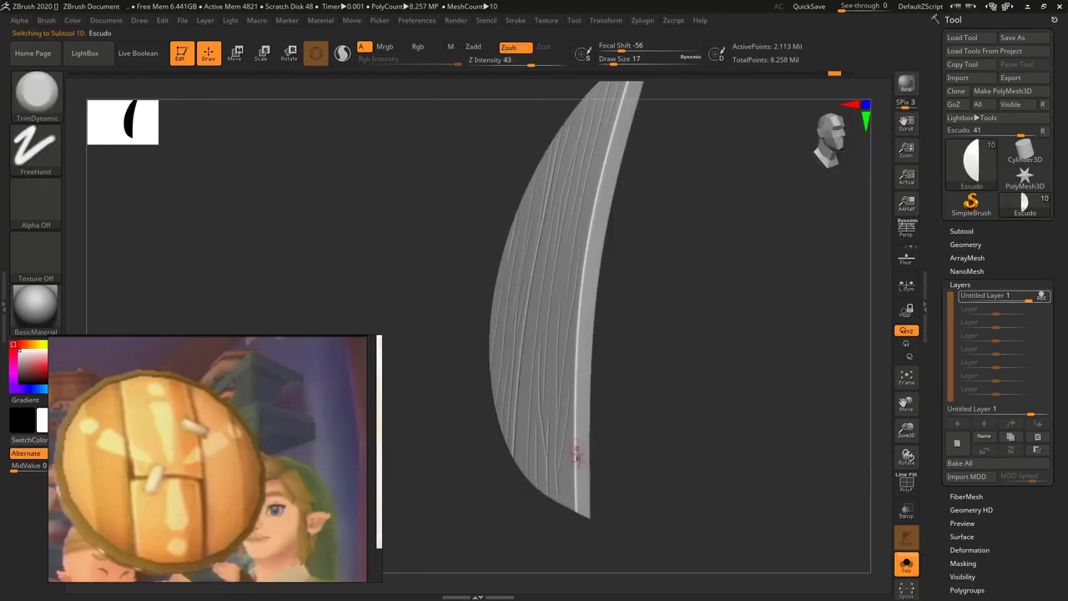
right_drag(592, 217, 590, 244)
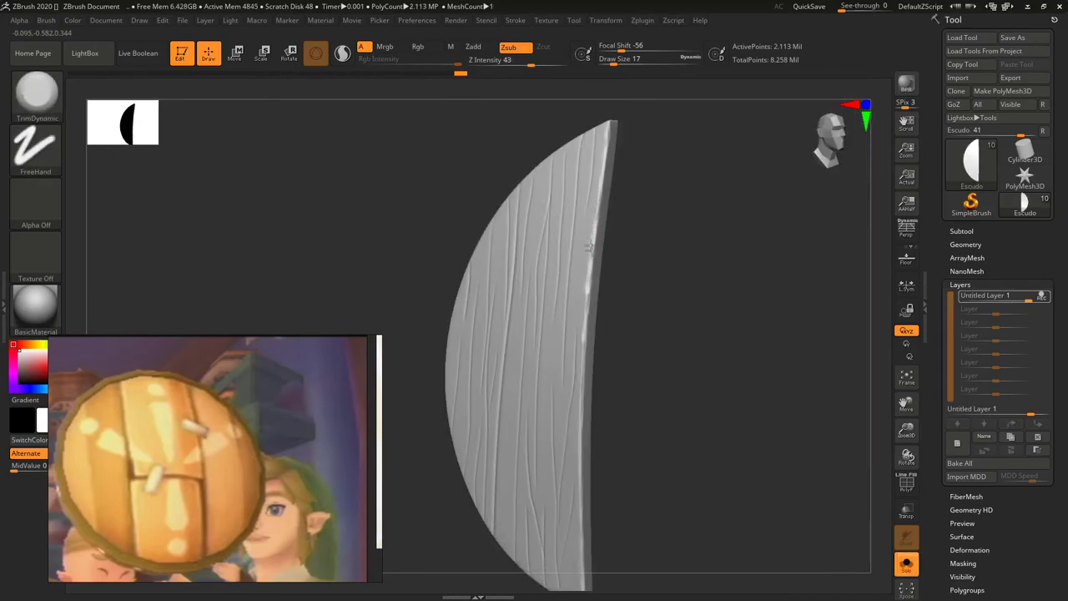
right_drag(578, 455, 606, 427)
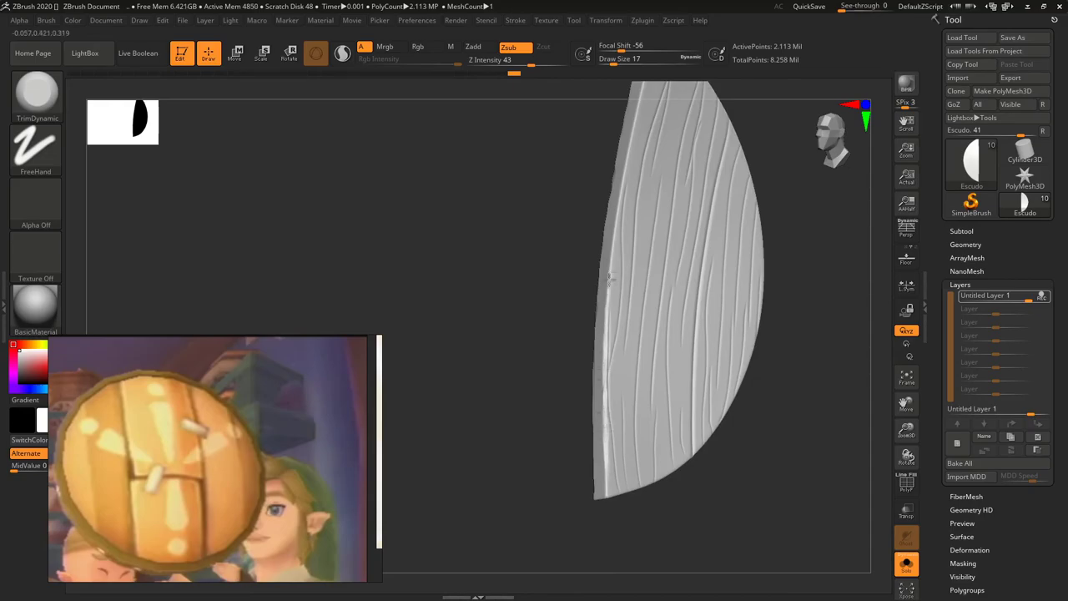
right_drag(612, 241, 627, 204)
mouse_move(610, 297)
right_down()
mouse_move(626, 519)
mouse_move(827, 560)
right_up()
click(906, 564)
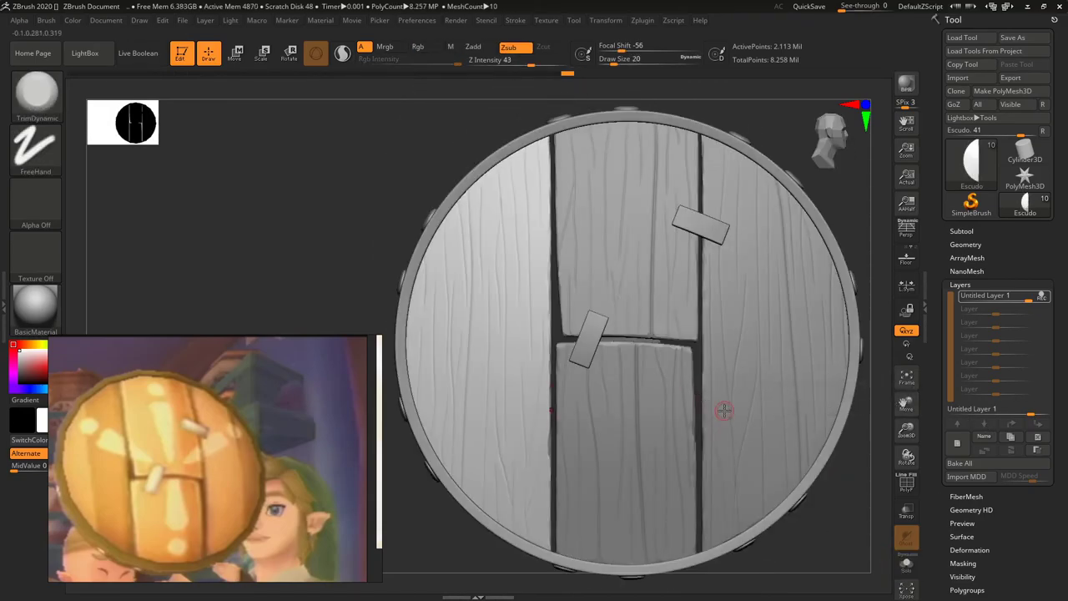
right_drag(574, 328, 615, 238)
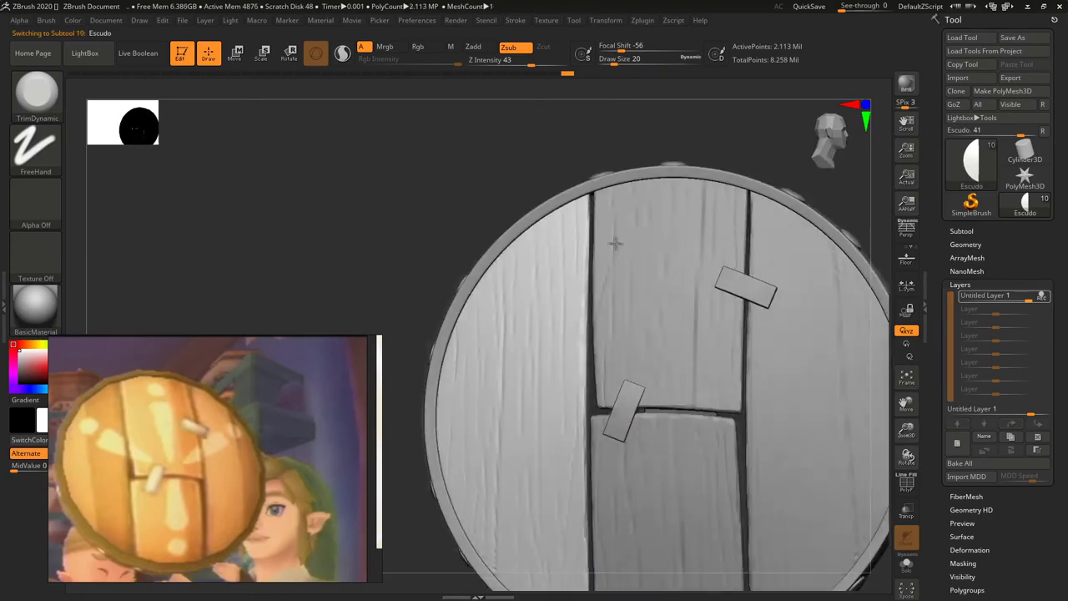
alt+click(592, 216)
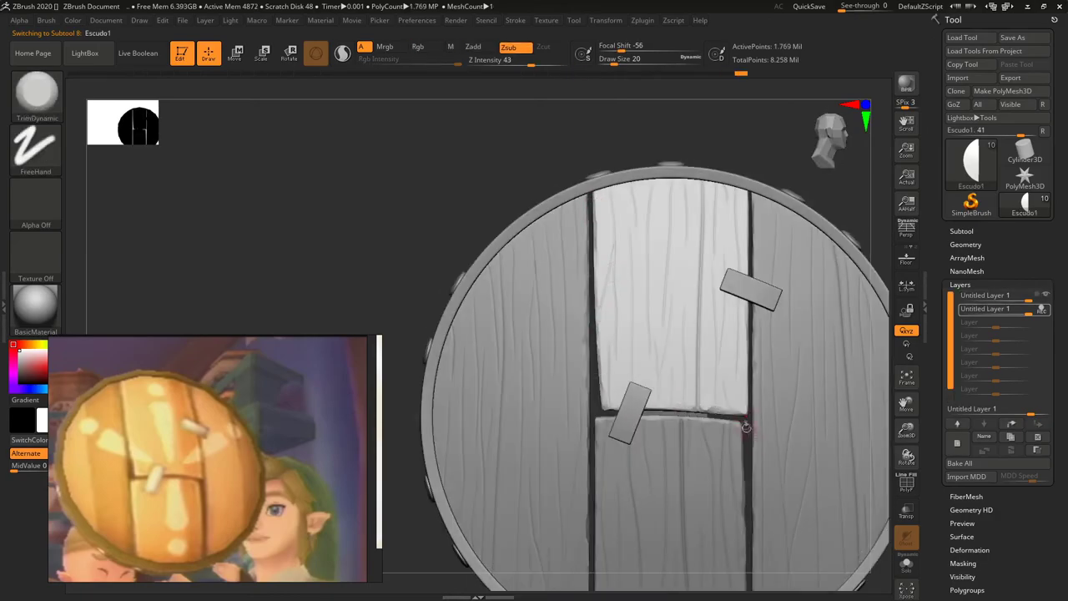
alt+click(746, 427)
right_drag(745, 427, 710, 421)
alt+click(726, 374)
mouse_move(726, 373)
ctrl+right_down()
mouse_move(730, 455)
mouse_move(709, 396)
mouse_move(614, 342)
ctrl+right_up()
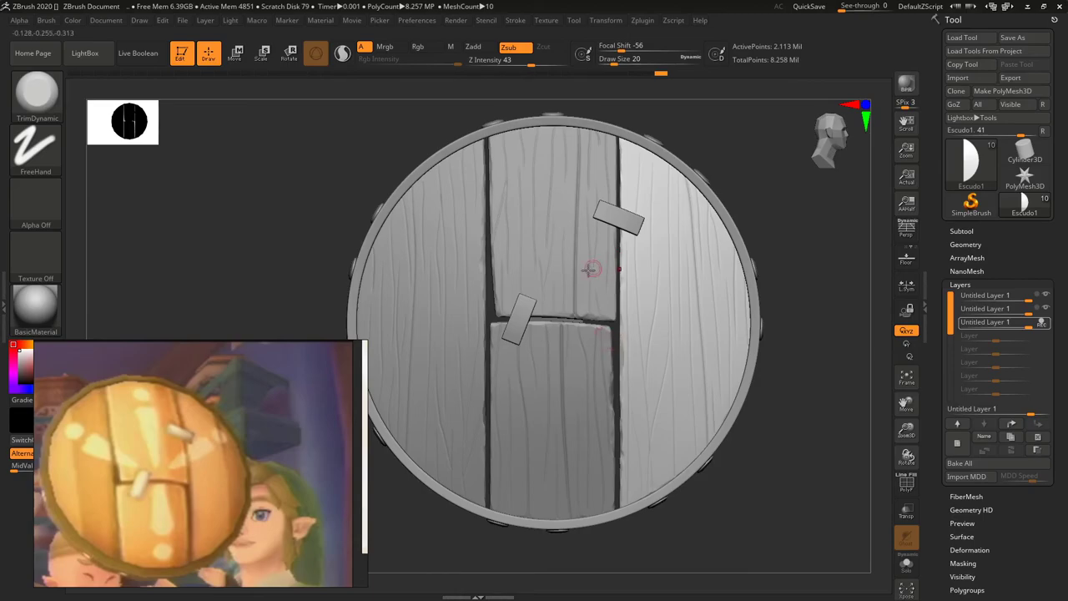
right_drag(585, 381, 661, 402)
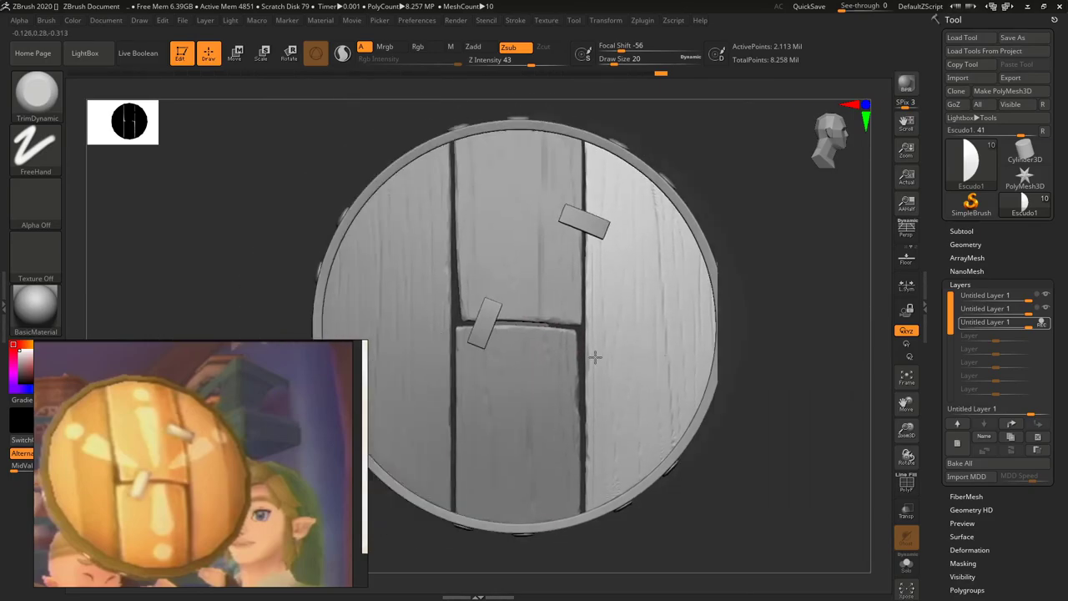
mouse_move(647, 387)
shift+right_down()
mouse_move(613, 355)
mouse_move(609, 371)
shift+right_up()
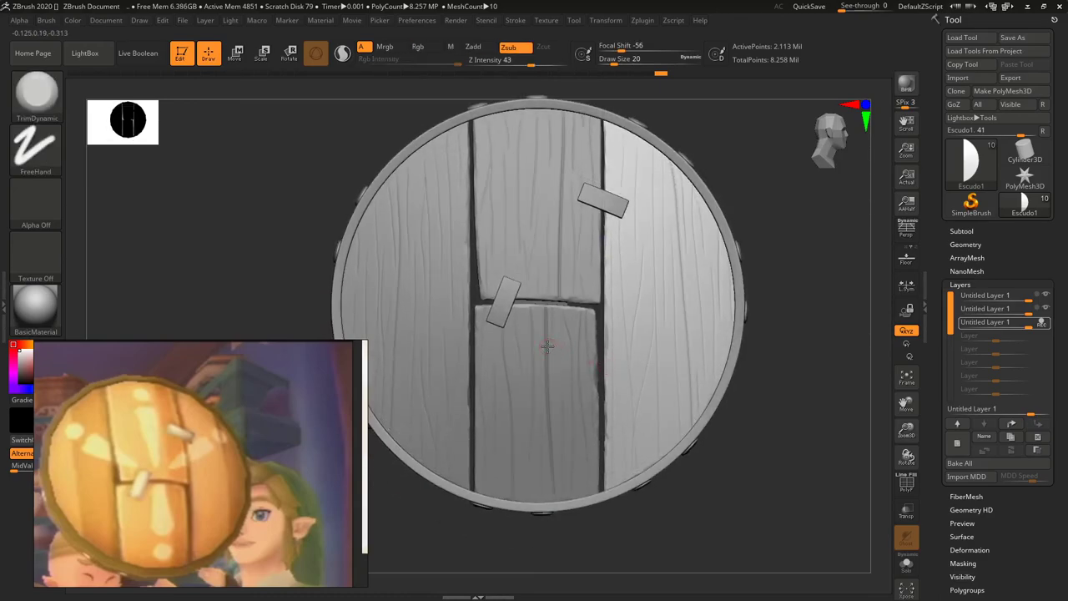
mouse_move(547, 345)
ctrl+right_down()
mouse_move(515, 291)
mouse_move(526, 323)
ctrl+right_up()
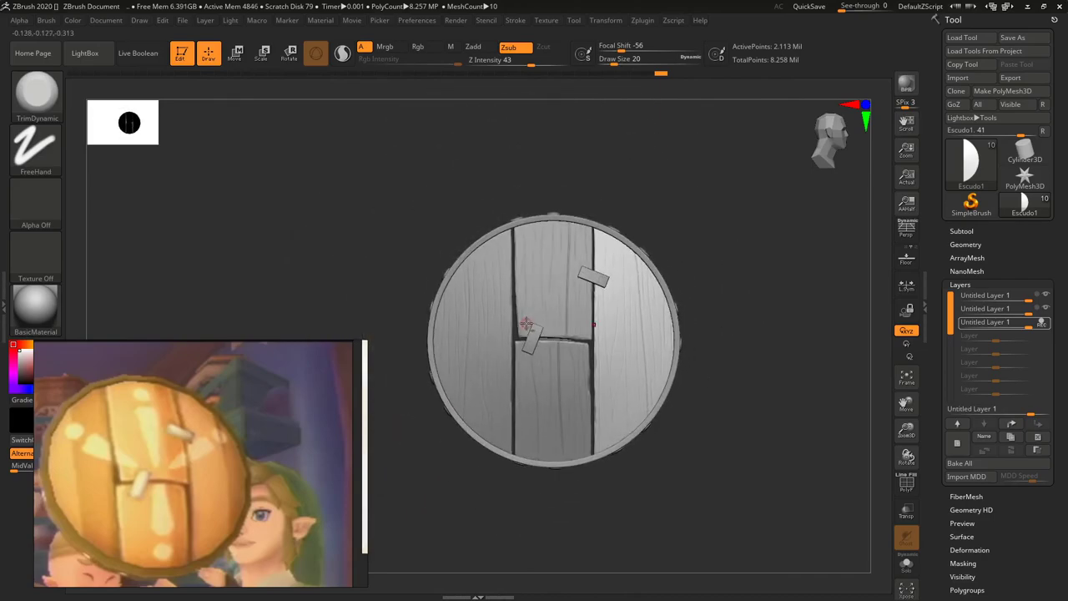
alt+click(583, 284)
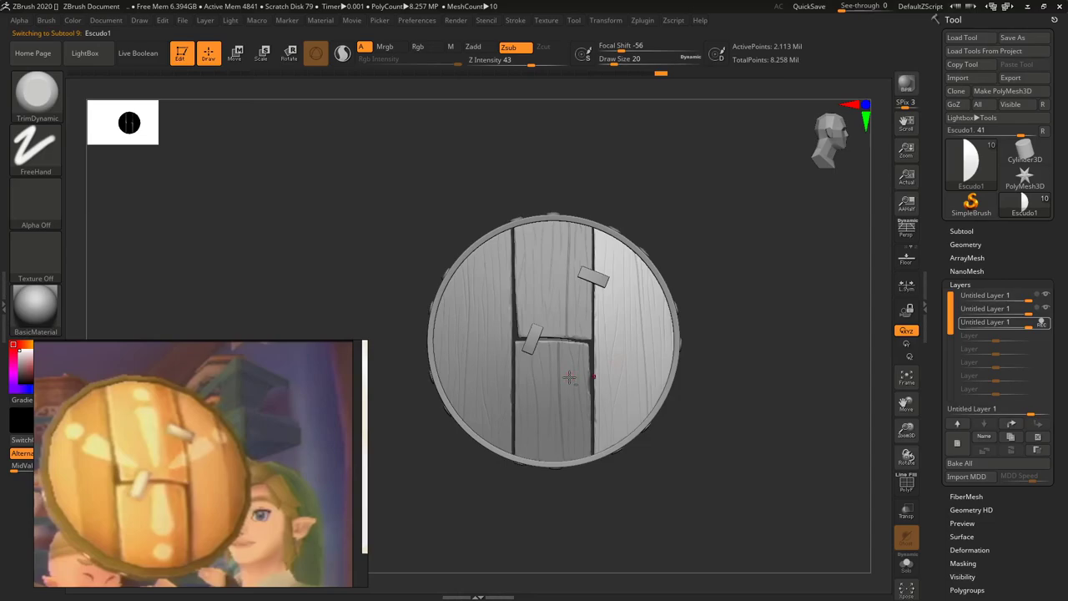
alt+click(565, 293)
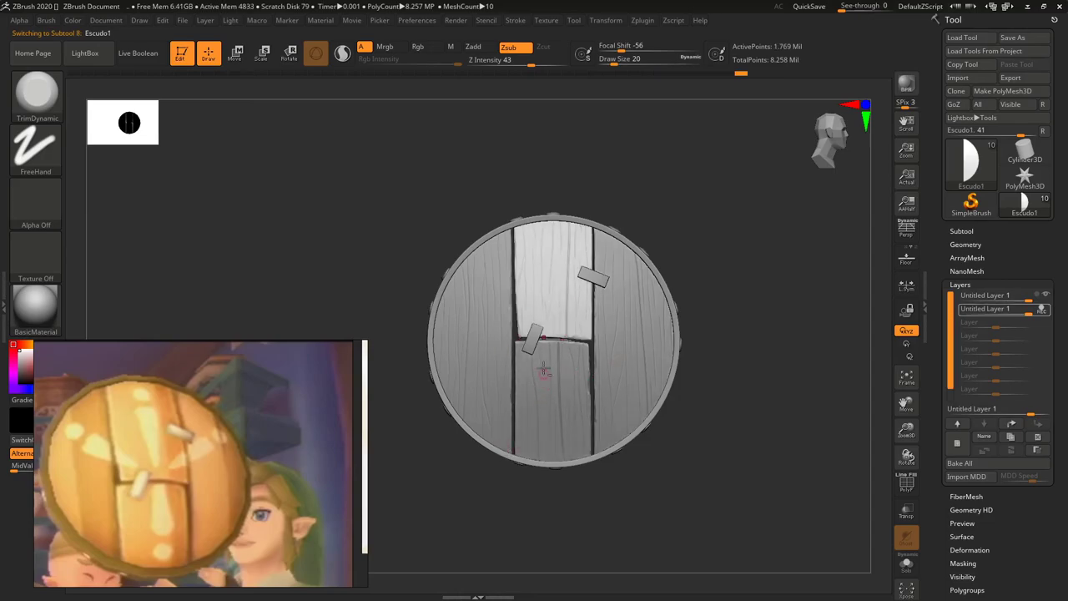
alt+click(537, 341)
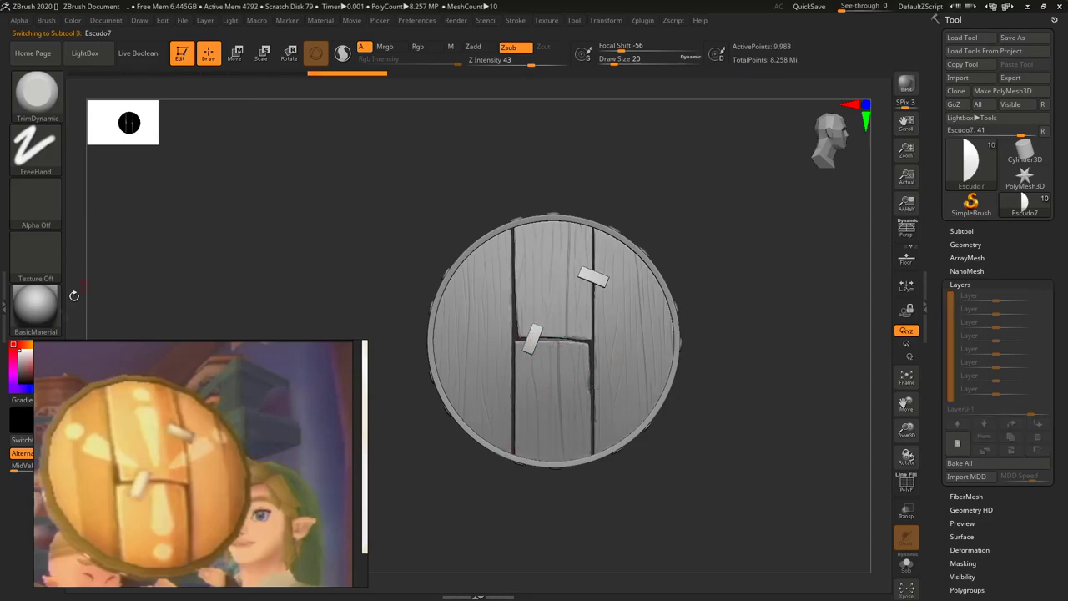
click(36, 317)
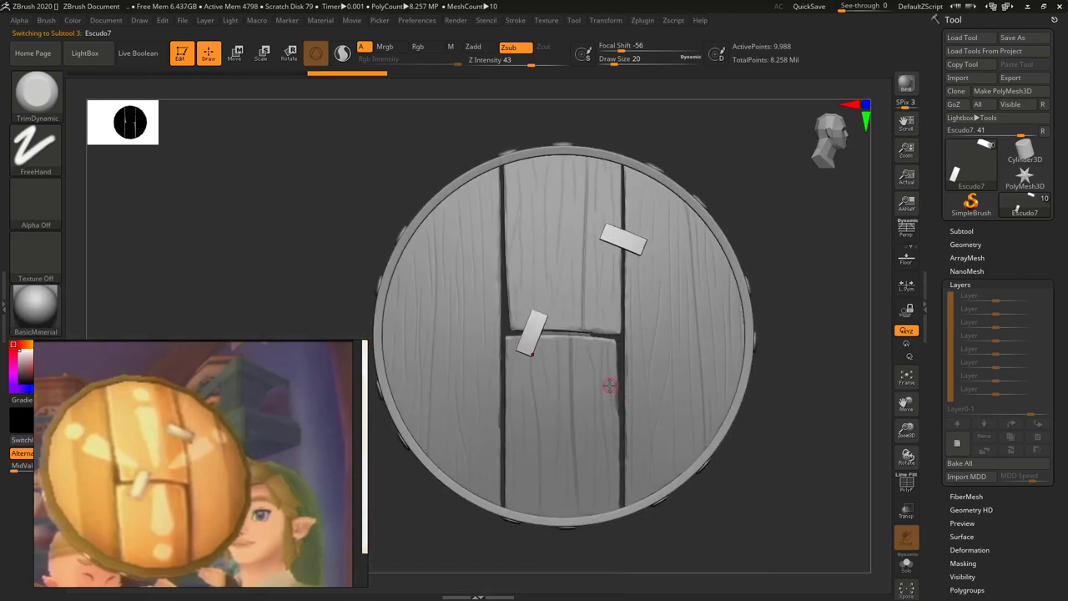
key(b)
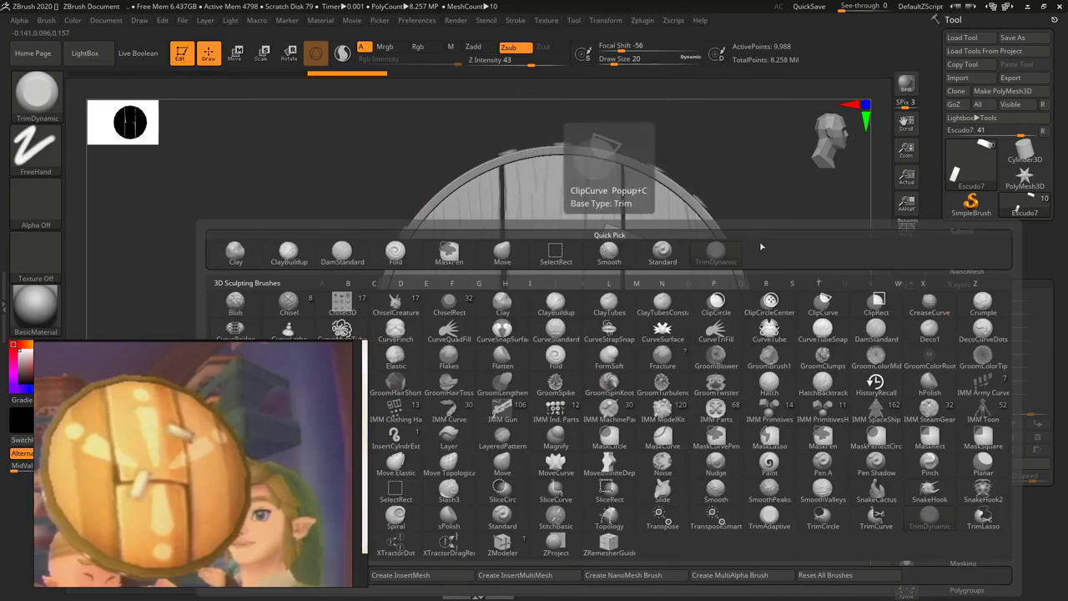
click(523, 432)
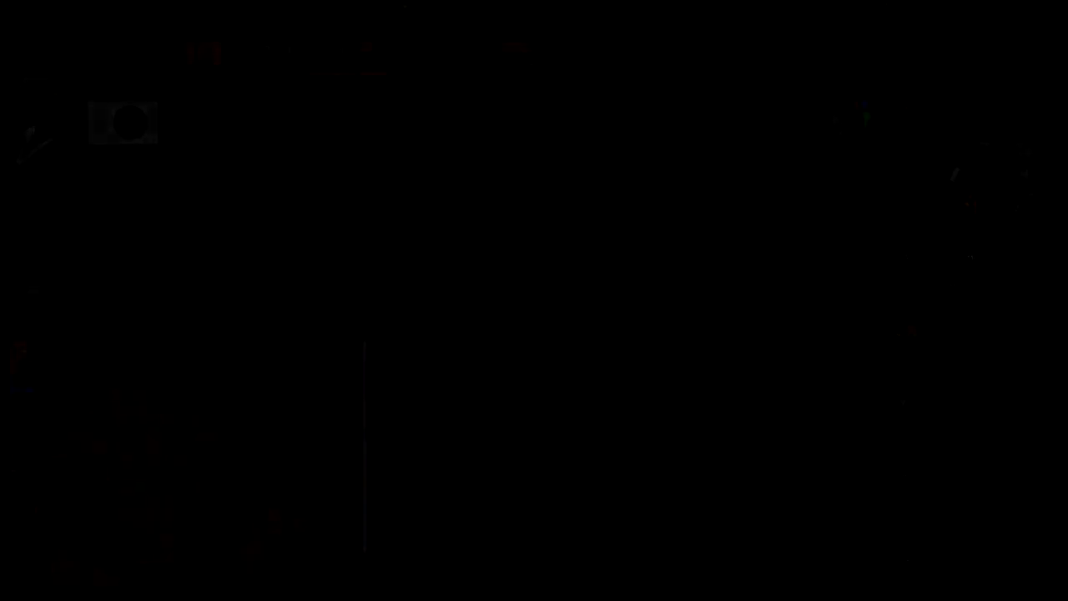